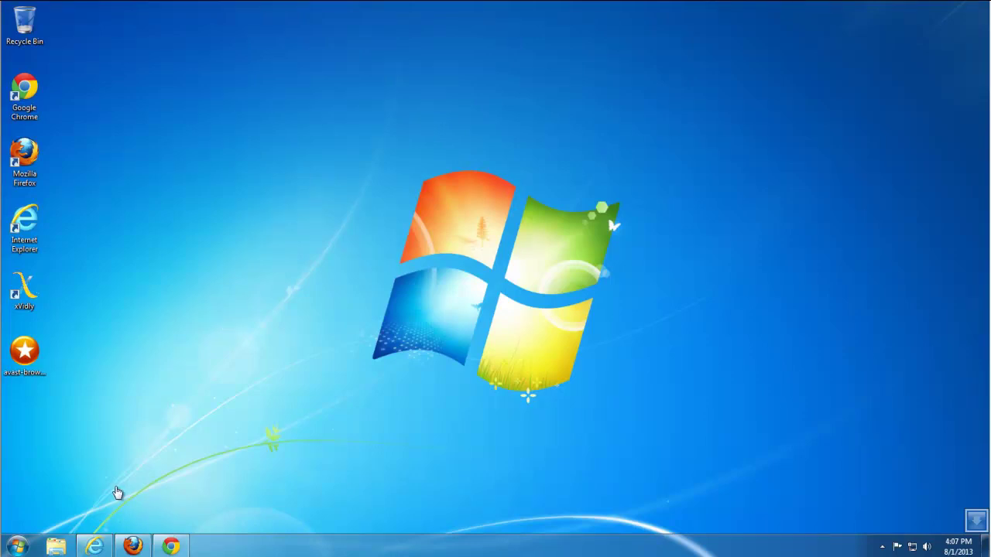
Step: In Internet Explorer, load youtube.com in a new tab, scroll its adware banners, then return to Google
left_click(96, 547)
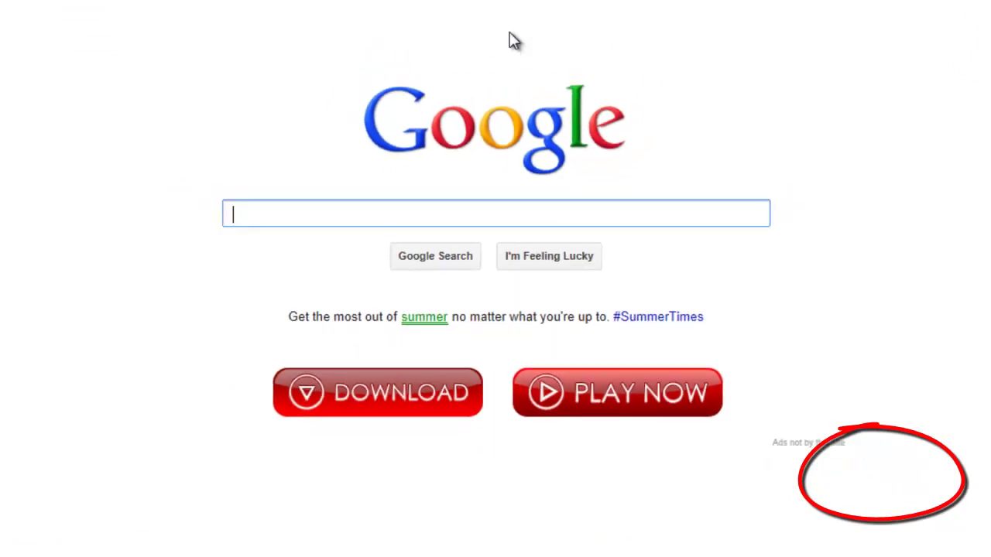
left_click(443, 29)
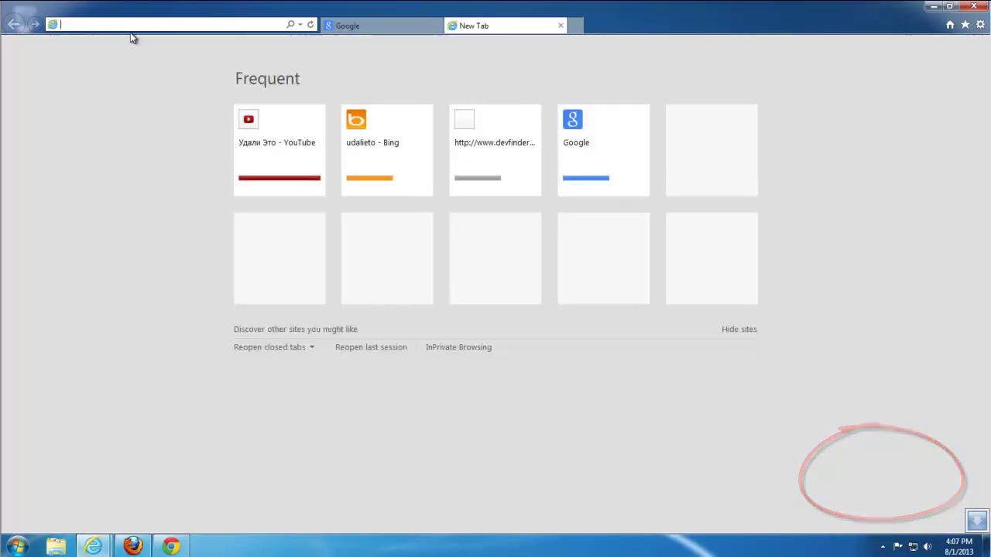
type("you")
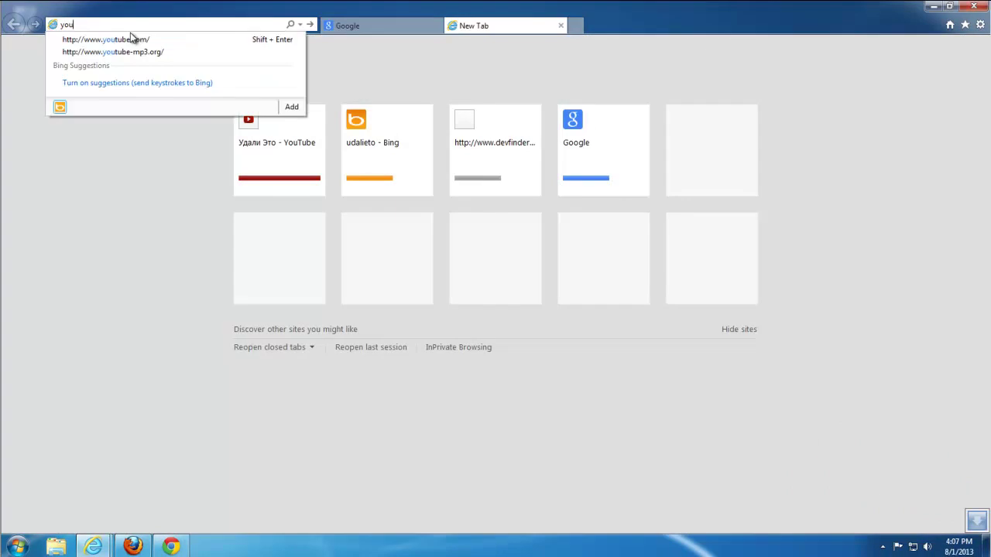
type("tube.com")
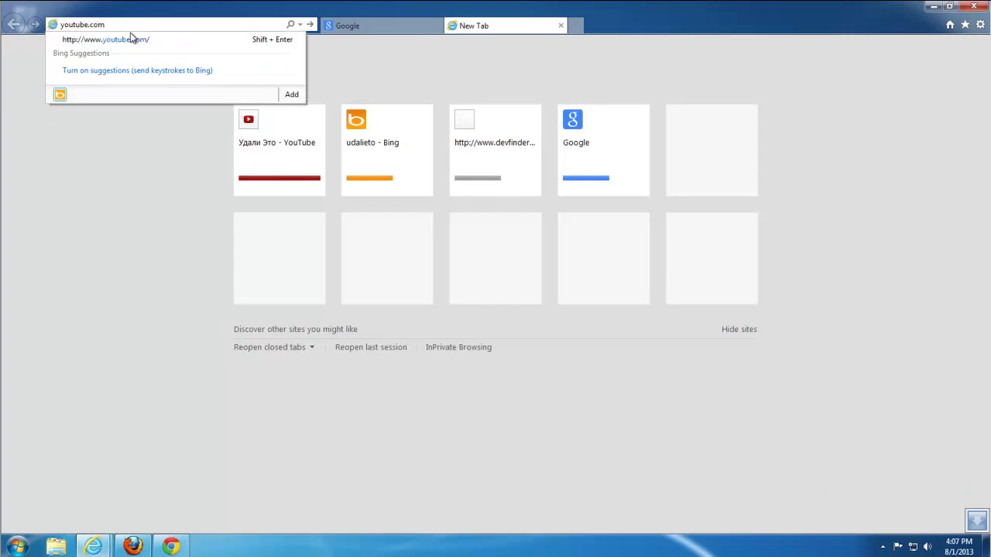
left_click(130, 39)
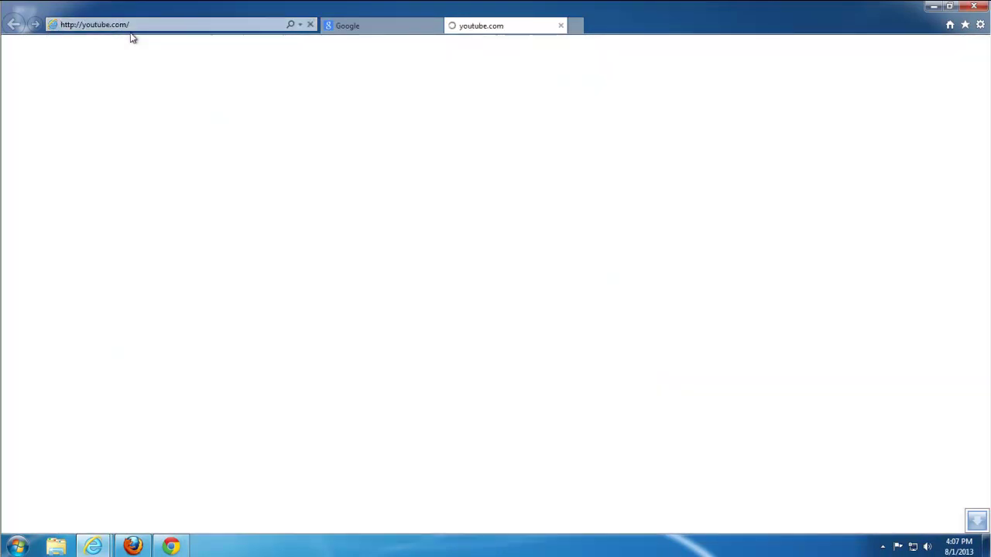
scroll(232, 246, "down", 5)
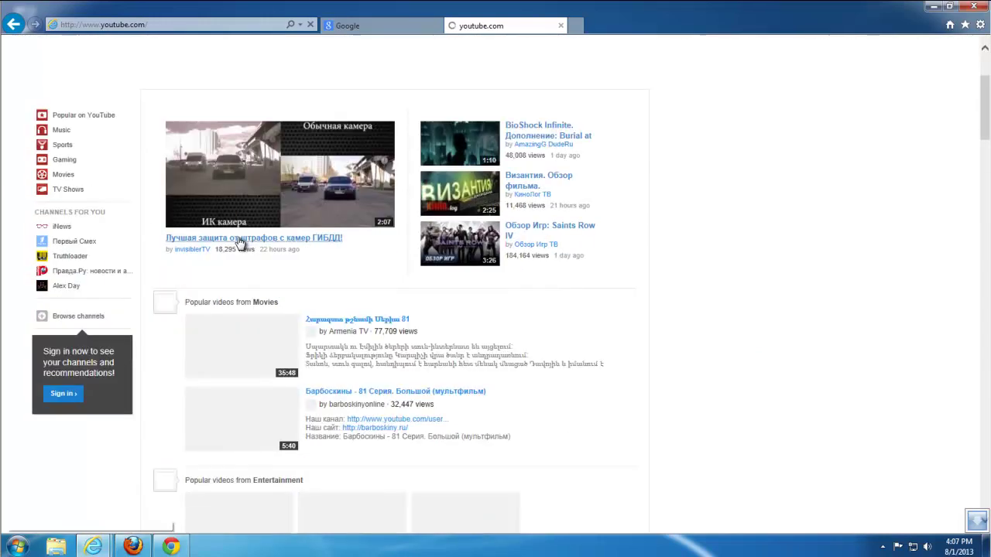
scroll(643, 196, "up", 4)
scroll(708, 126, "down", 15)
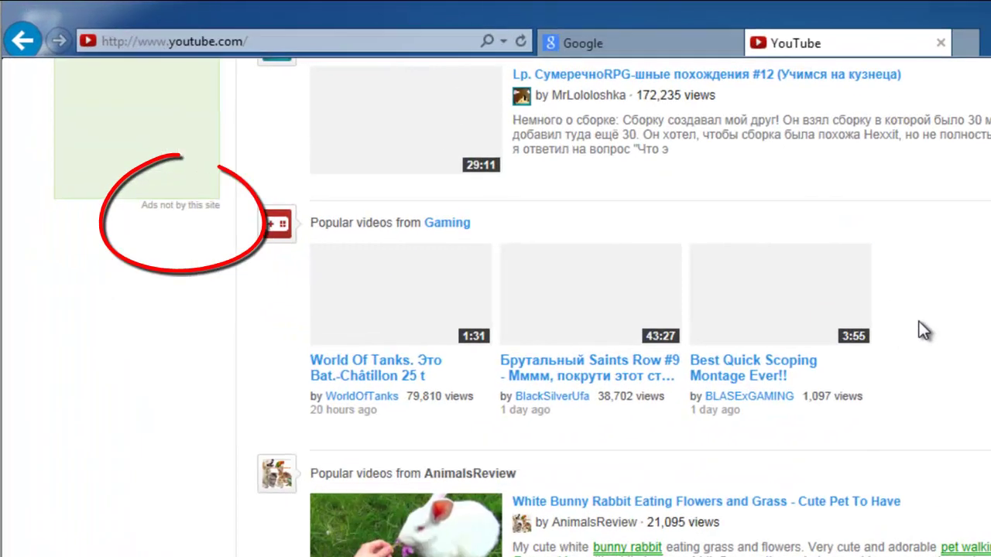
scroll(439, 329, "up", 5)
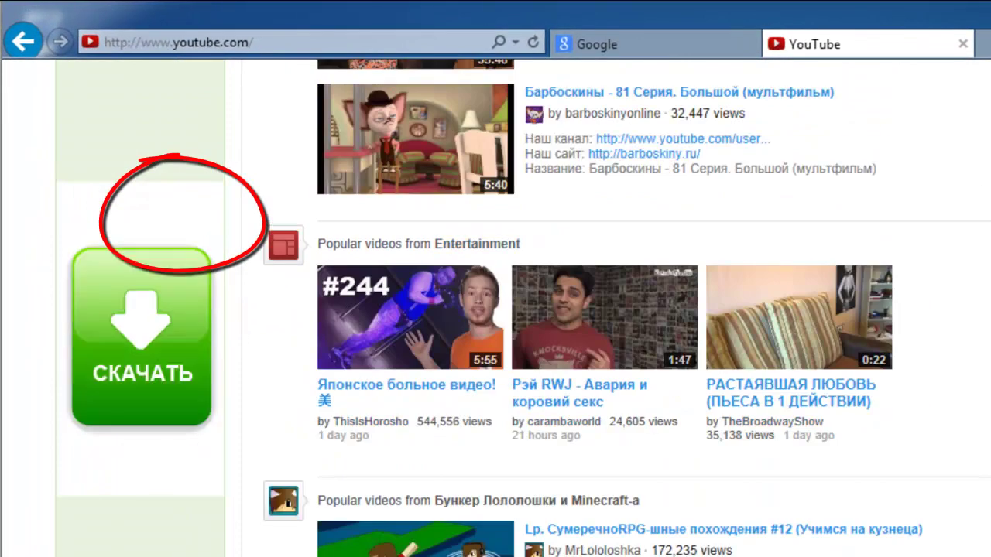
left_click(627, 48)
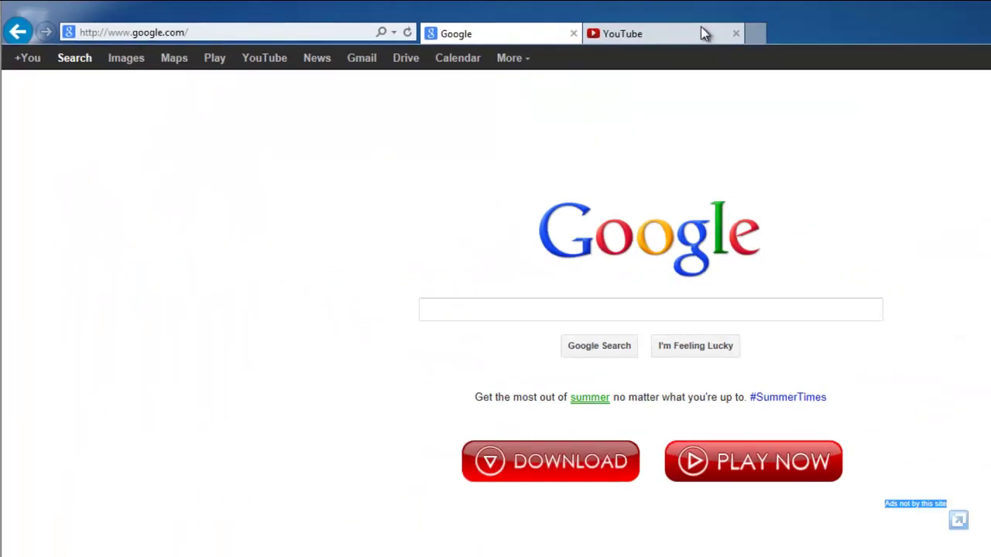
Step: Close the YouTube tab, show Firefox's Google page with its fake Flash ad, and dismiss the summer? popup
left_click(735, 34)
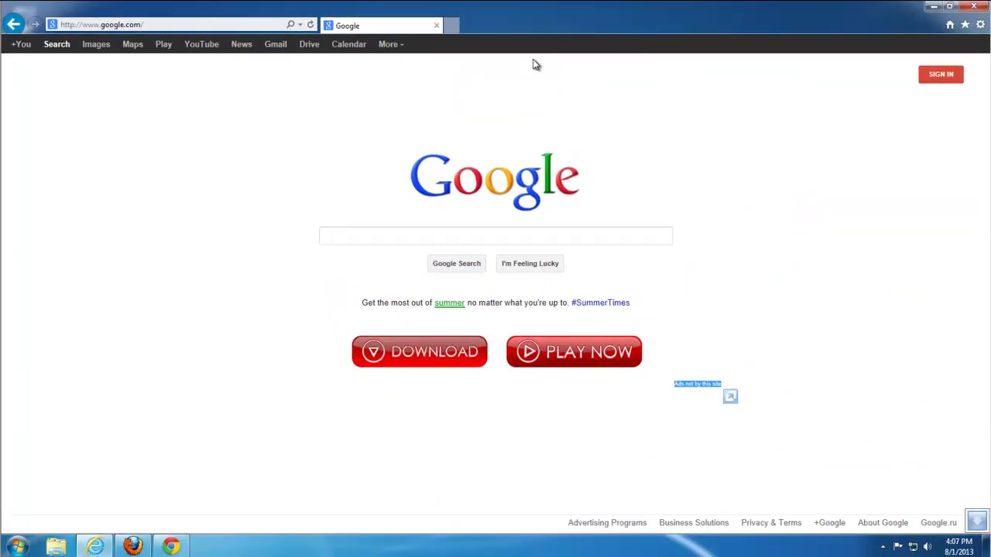
left_click(132, 546)
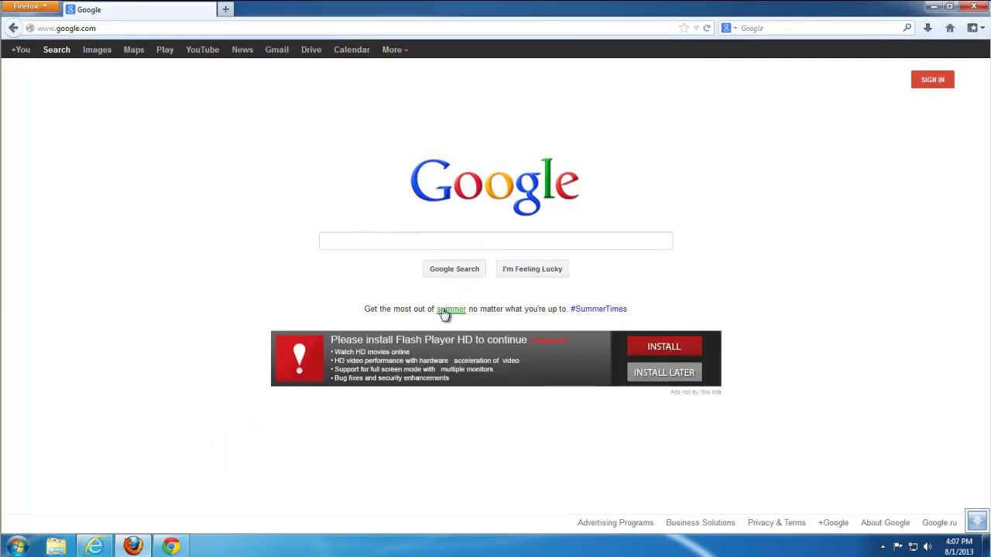
left_click_drag(676, 394, 770, 401)
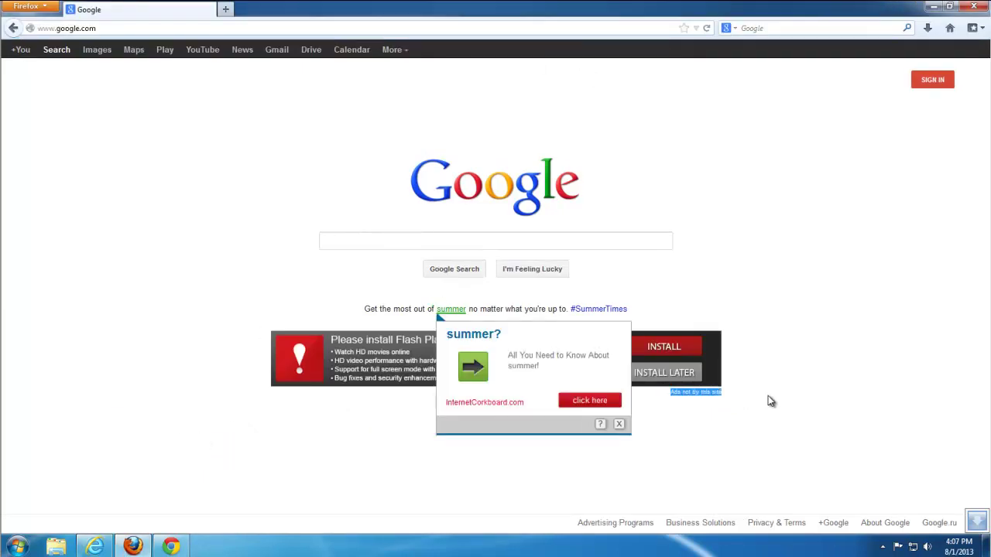
left_click(865, 412)
left_click(619, 425)
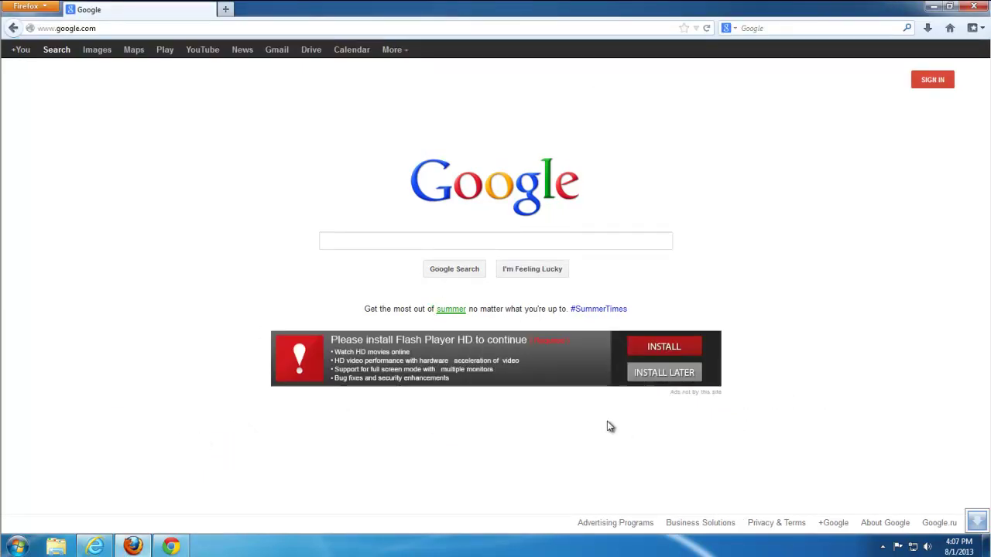
Step: Show the injected game ad on Chrome's Google page, then close Chrome and Firefox
left_click(172, 546)
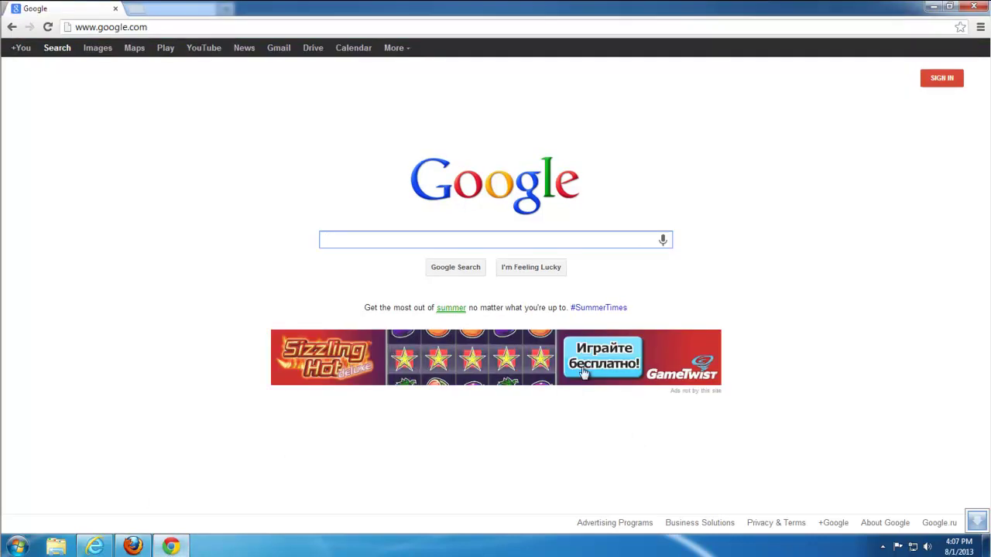
left_click_drag(663, 397, 734, 390)
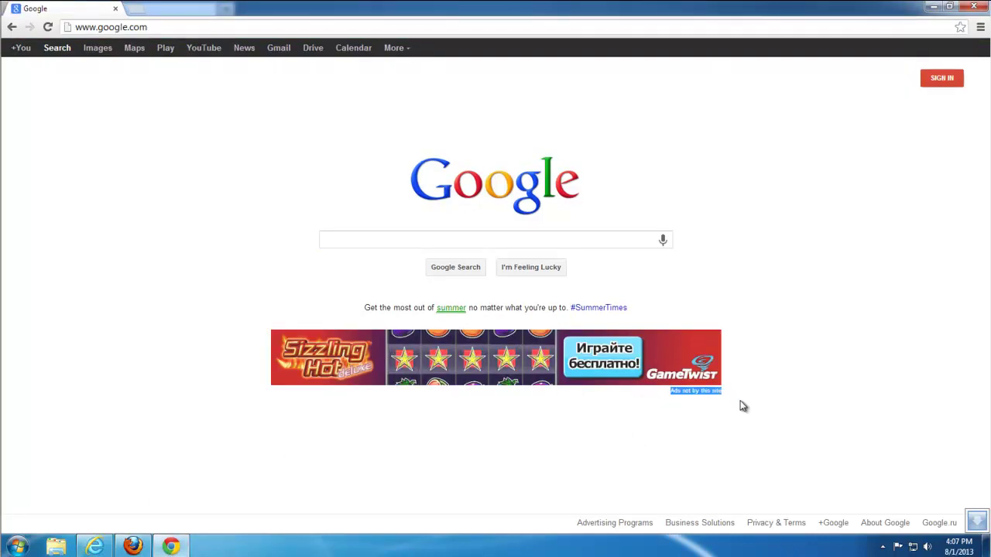
left_click(746, 412)
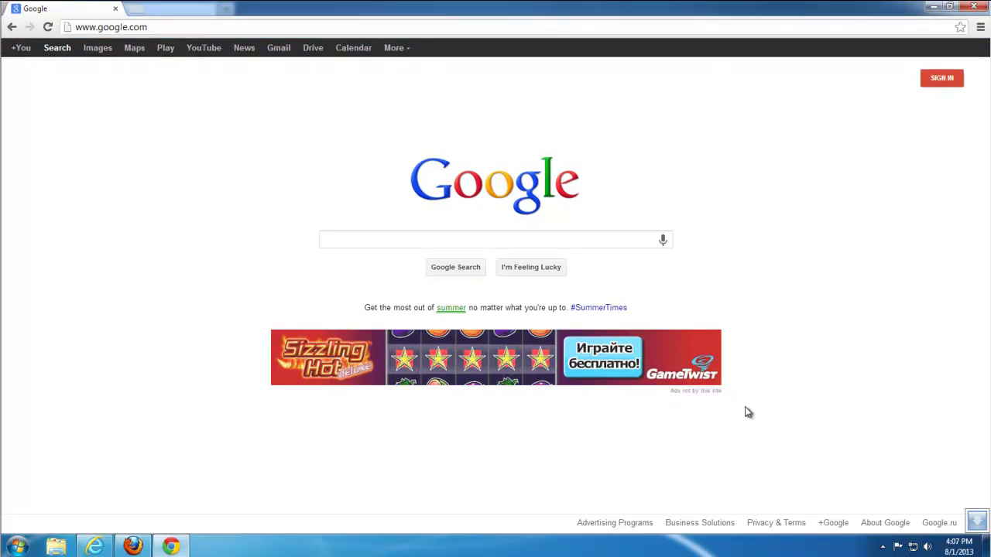
left_click(973, 8)
left_click(973, 8)
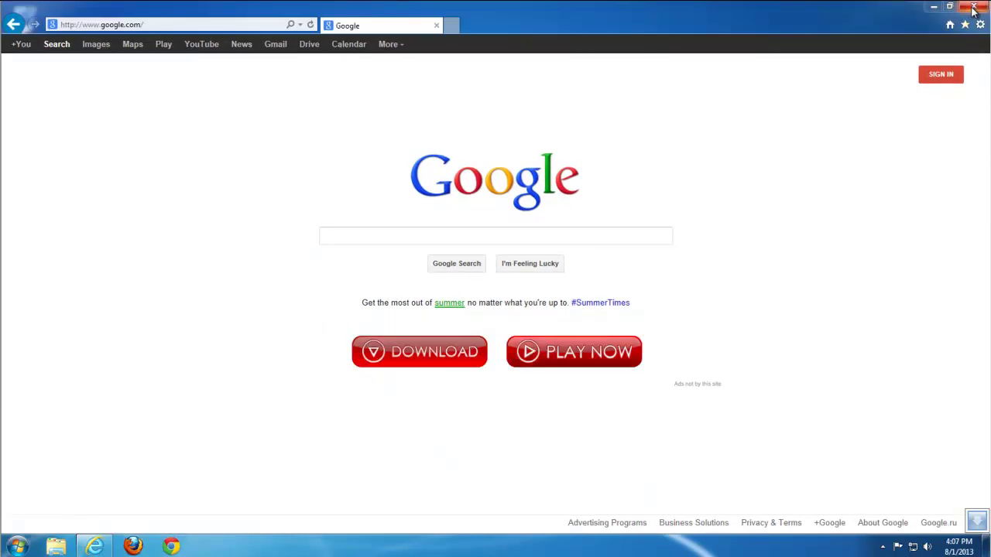
Step: Close Internet Explorer and refresh the desktop
left_click(973, 7)
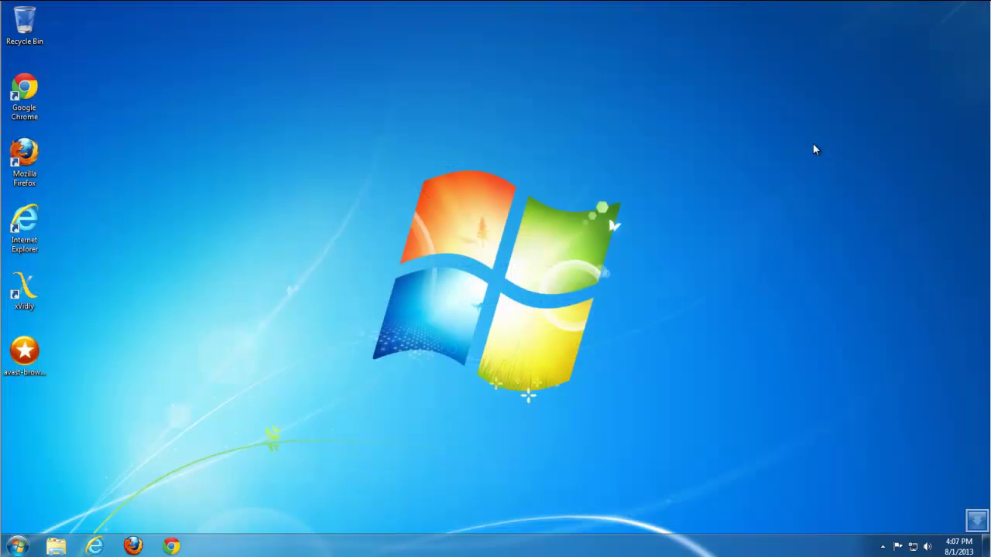
right_click(370, 98)
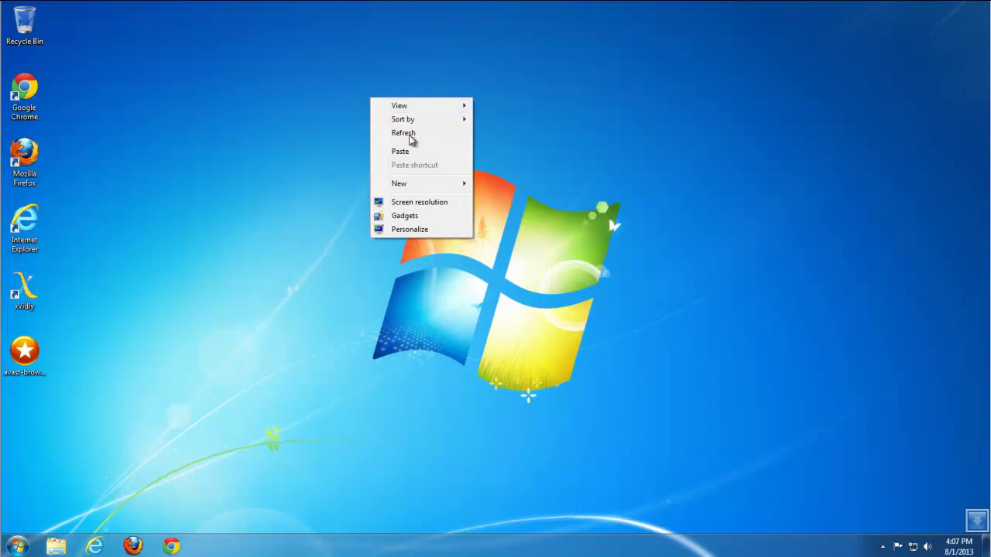
left_click(404, 133)
Step: Open Control Panel's Uninstall a program list and maximize the window
left_click(18, 546)
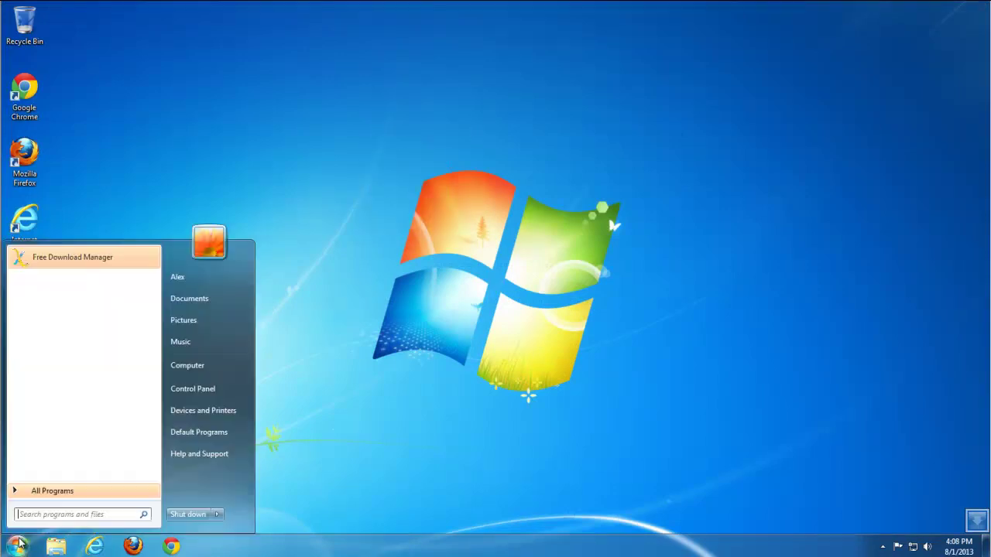
left_click(195, 390)
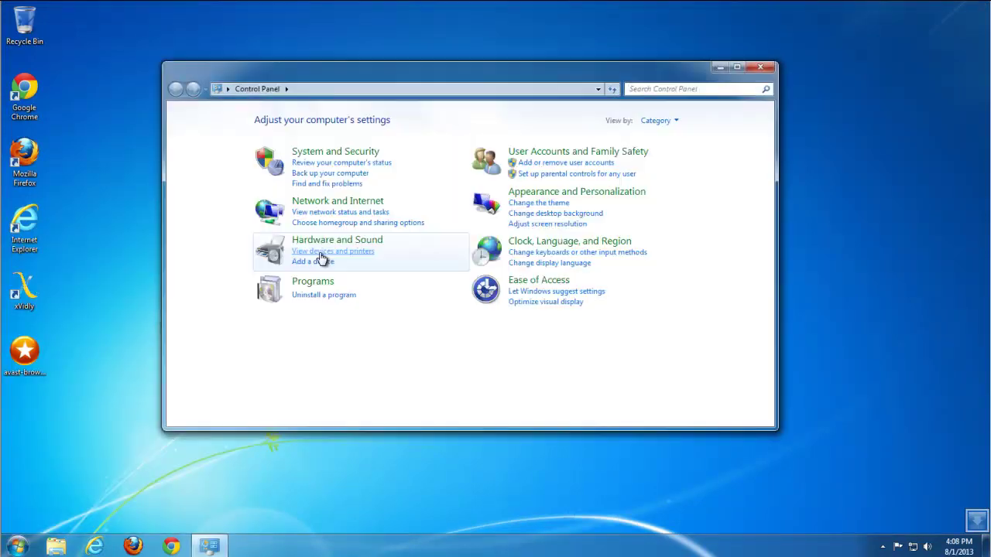
left_click(327, 295)
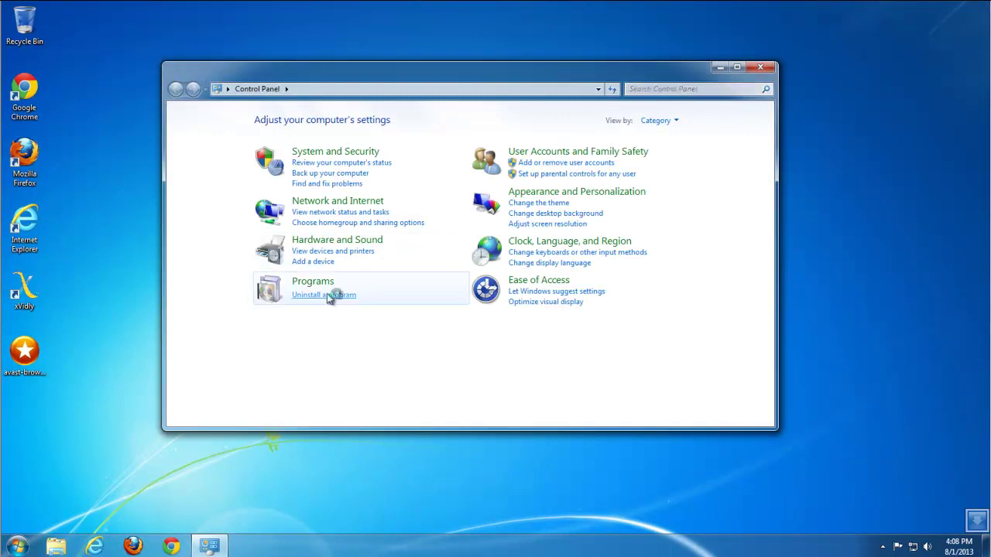
left_click(737, 68)
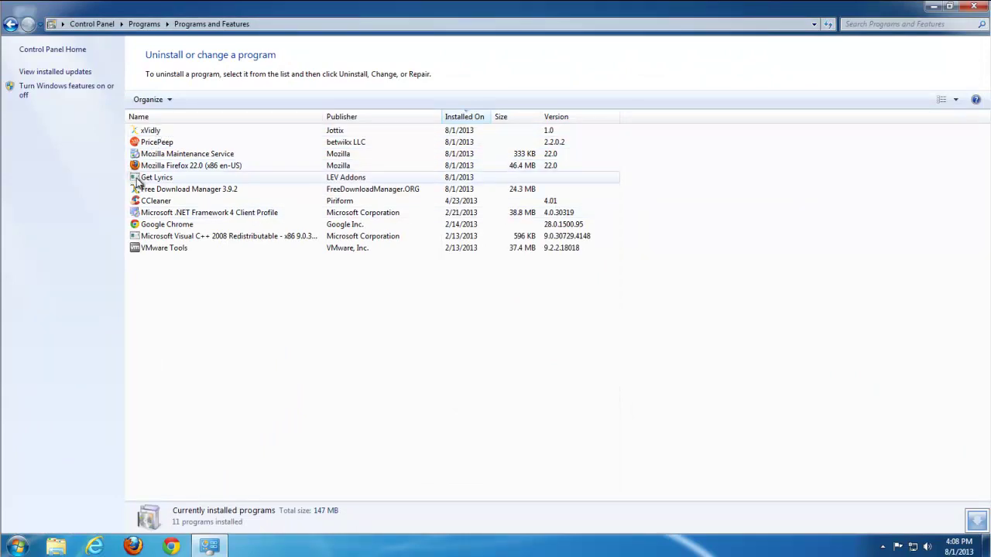
Step: Sort the programs by Installed On date, newest first, and widen that column
left_click(467, 120)
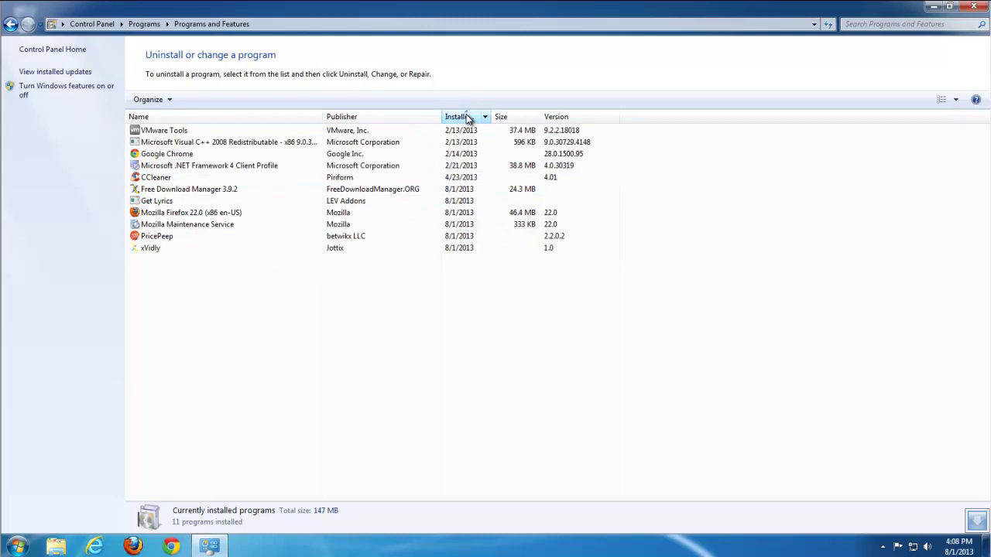
left_click(468, 119)
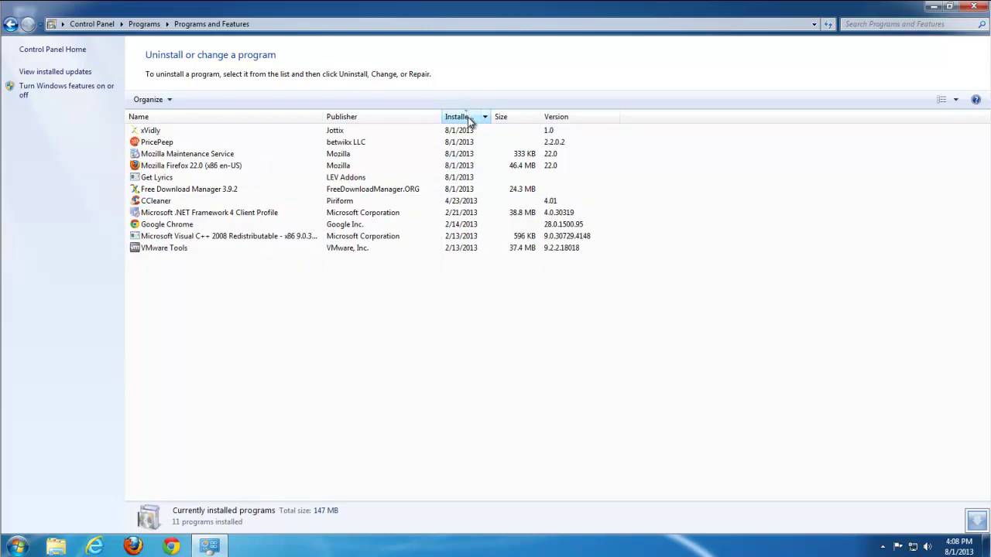
left_click_drag(489, 114, 555, 116)
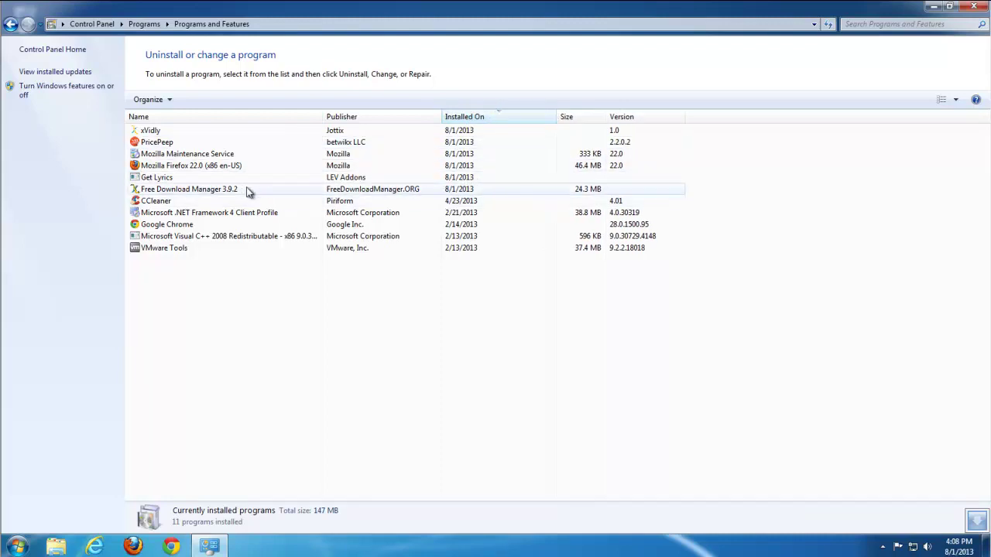
Step: Look through the programs installed 8/1/2013, ending with Free Download Manager 3.9.2 selected
left_click(171, 189)
left_click(152, 178)
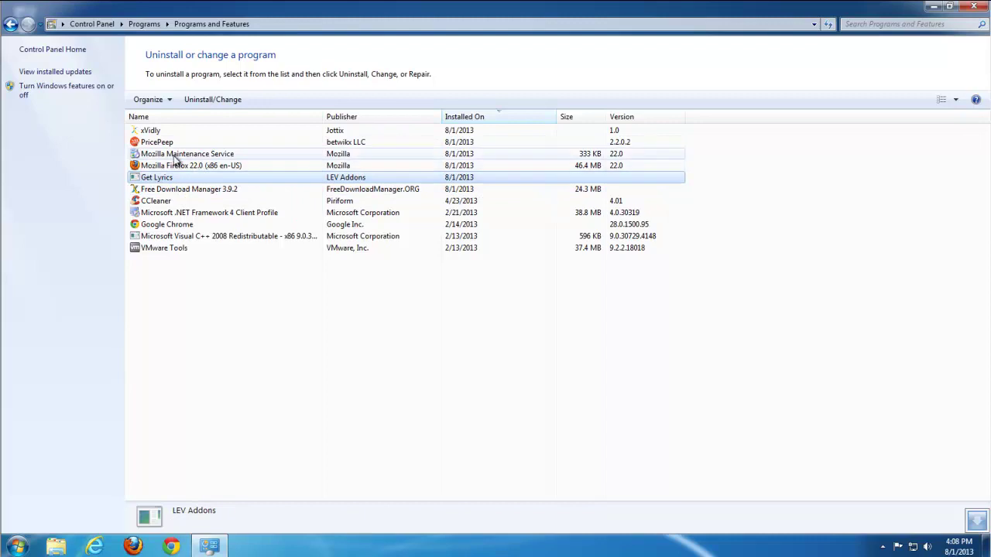
left_click(159, 143)
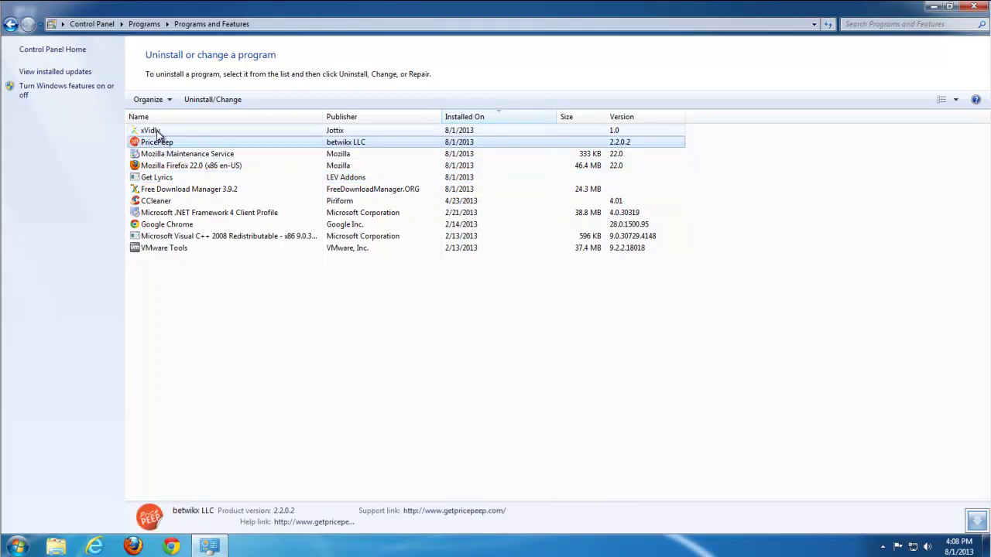
left_click(154, 130)
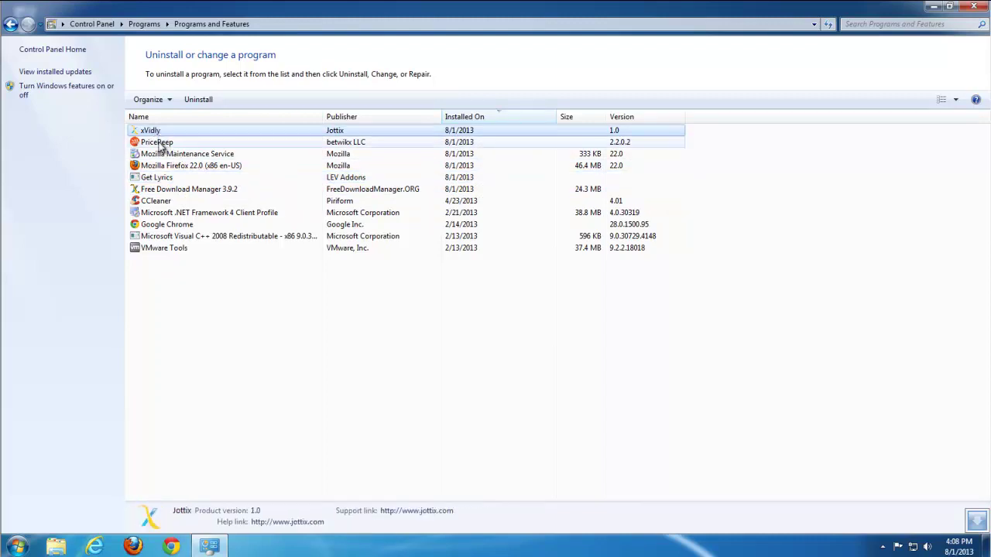
left_click(160, 144)
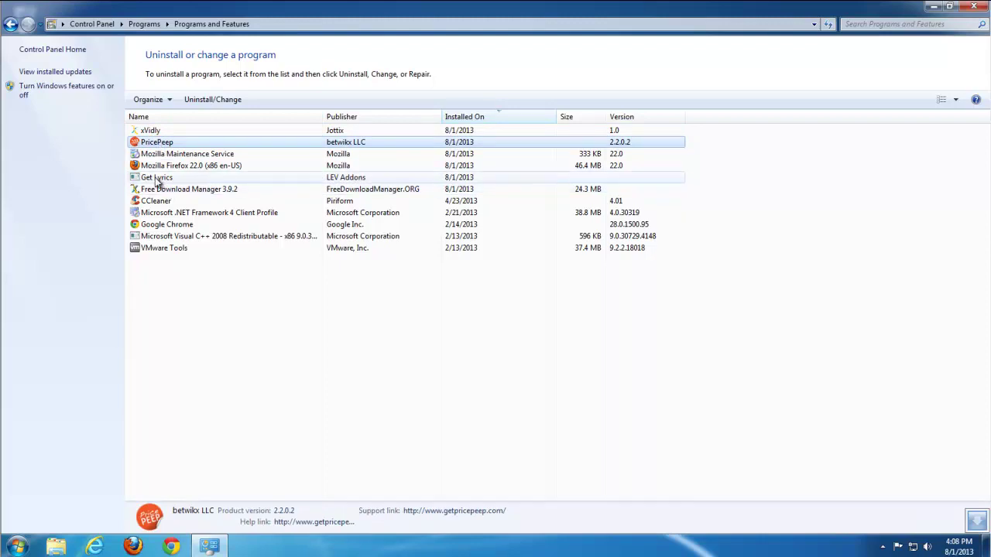
left_click(157, 178)
left_click(164, 191)
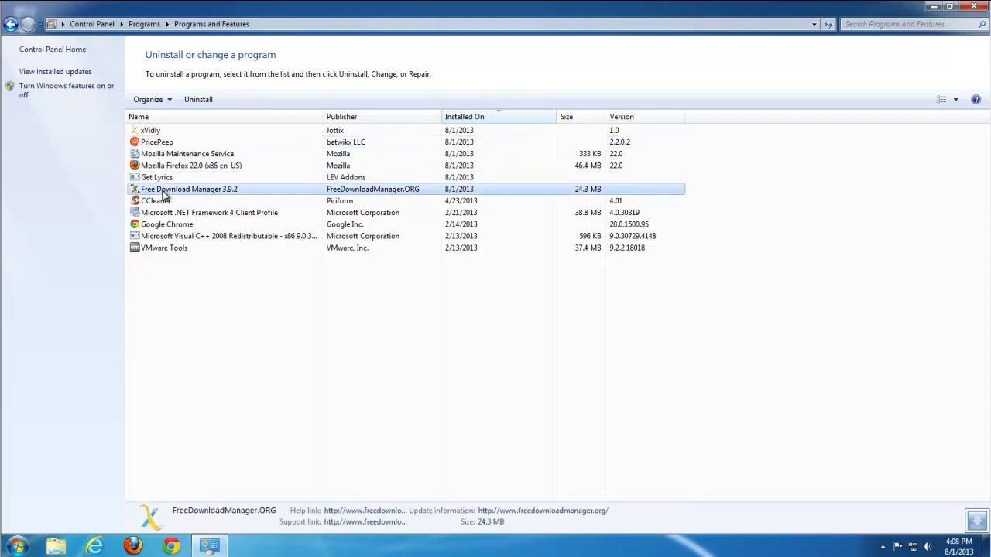
Step: Uninstall Free Download Manager 3.9.2, agreeing to delete its data files too
left_click(195, 100)
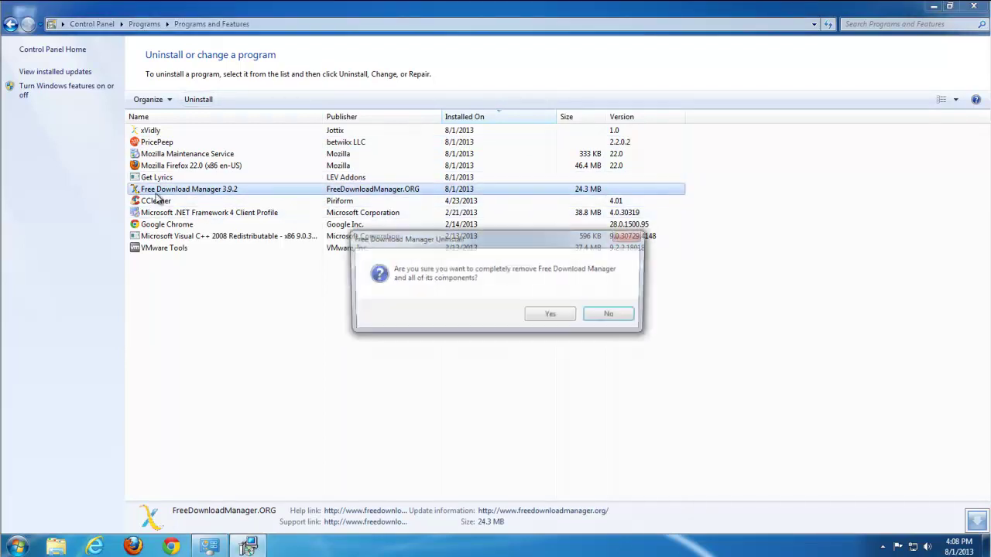
left_click(552, 317)
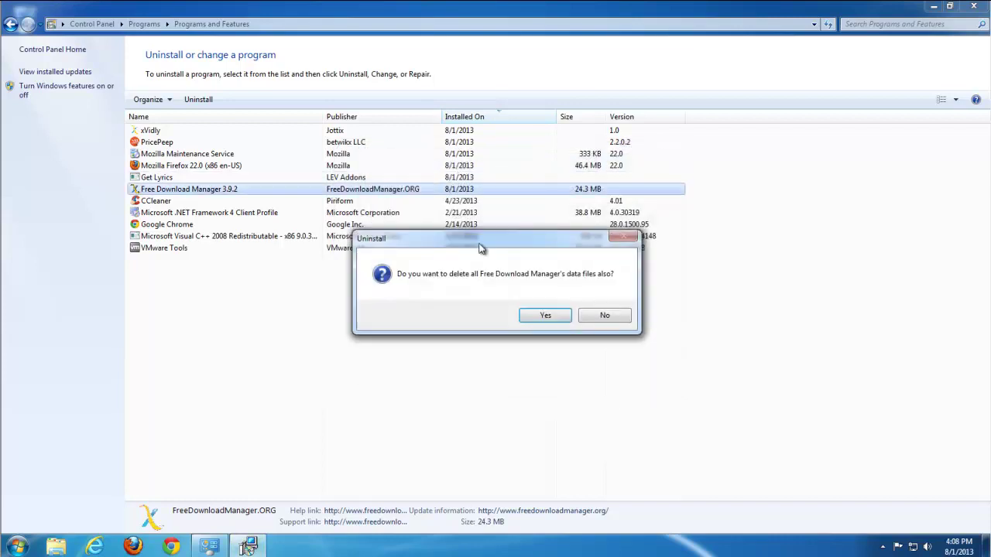
left_click(541, 322)
left_click(588, 322)
Step: Uninstall Get Lyrics through its wizard, then start uninstalling PricePeep
left_click(185, 177)
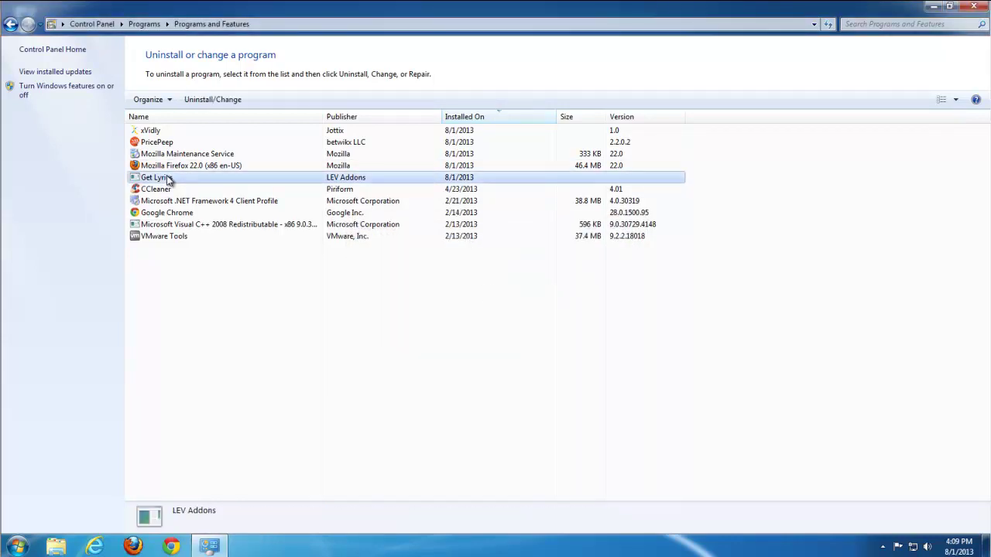
left_click(227, 103)
left_click(562, 373)
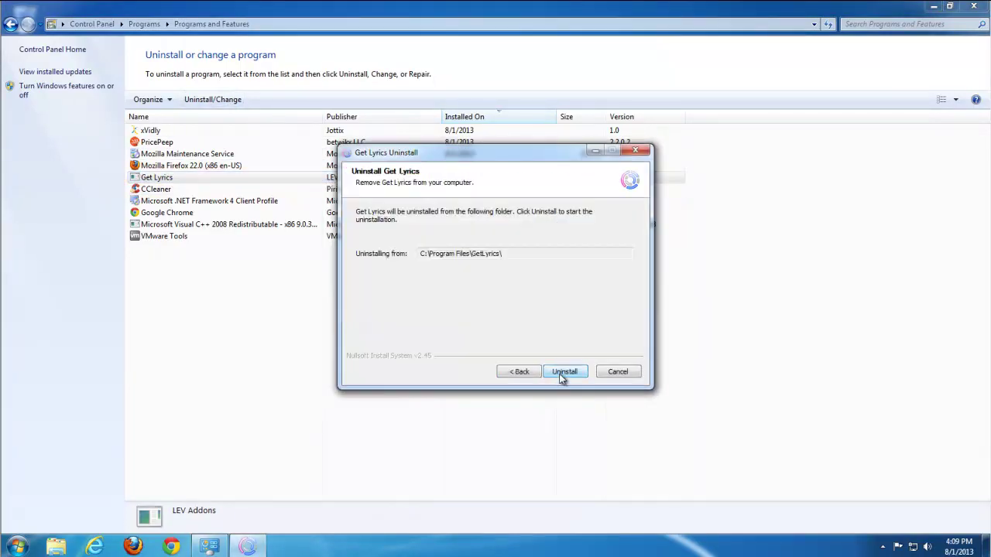
left_click(561, 375)
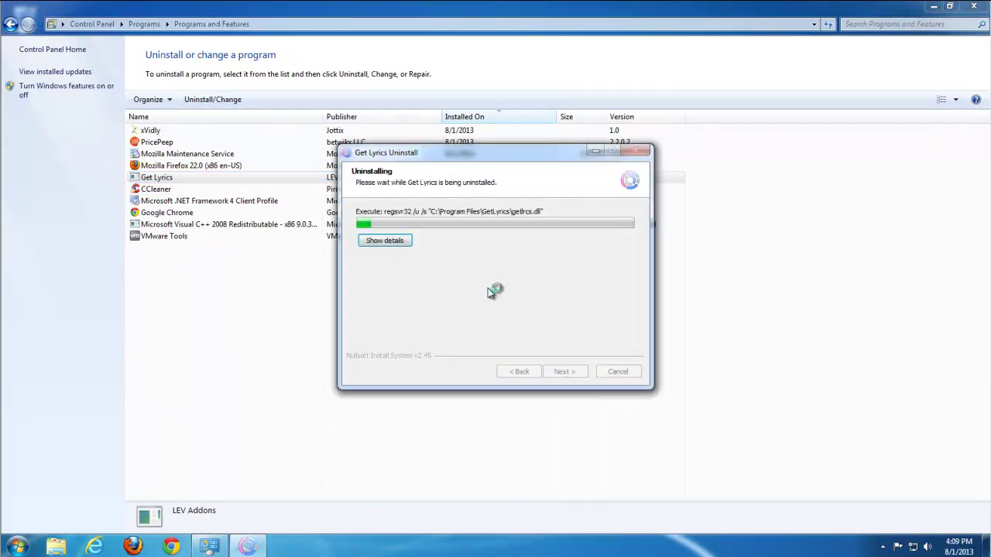
left_click(571, 372)
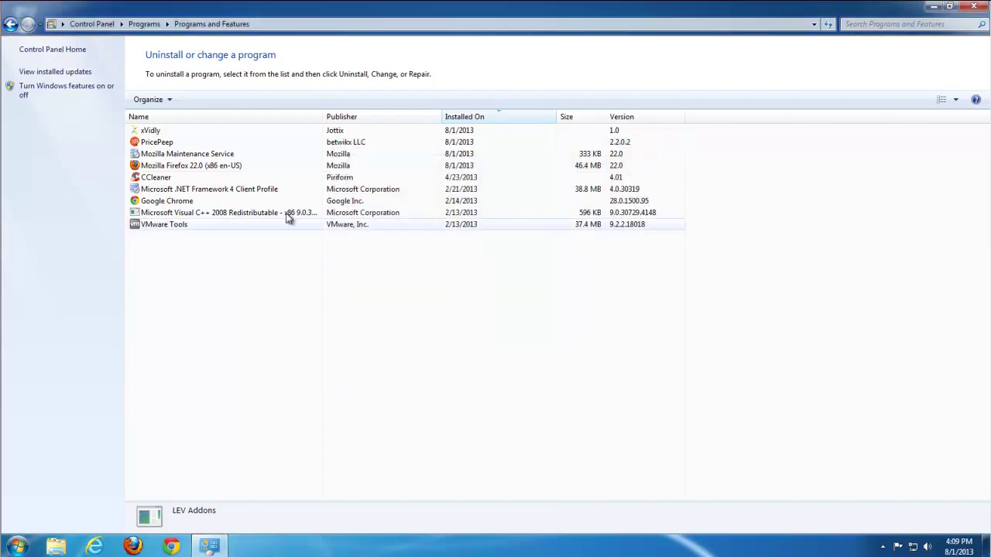
left_click(159, 143)
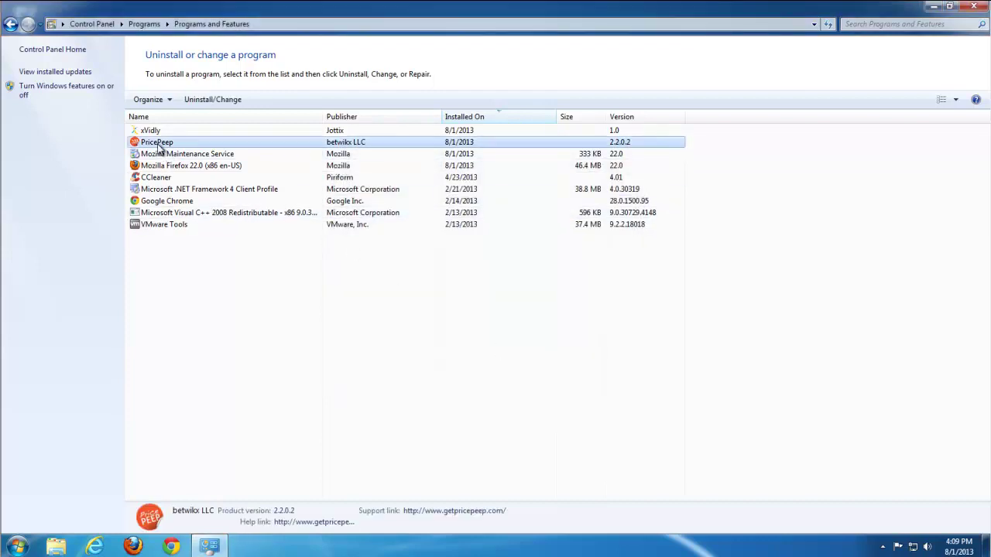
left_click(210, 99)
Step: Confirm removing PricePeep and minimize its Uninstallation Complete feedback page
left_click(542, 316)
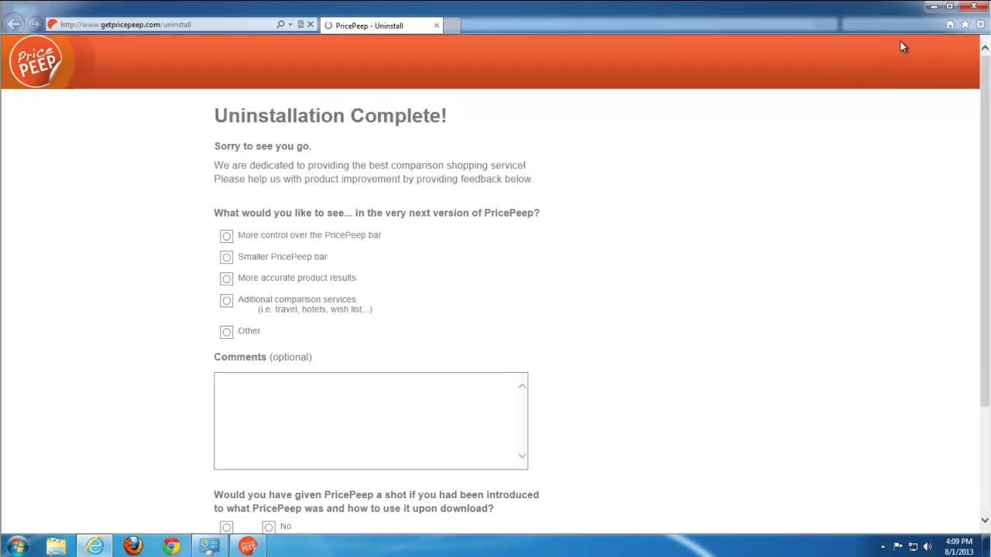
left_click(249, 547)
Step: Dismiss the wait-until-finished notice and acknowledge that PricePeep was uninstalled
left_click(155, 132)
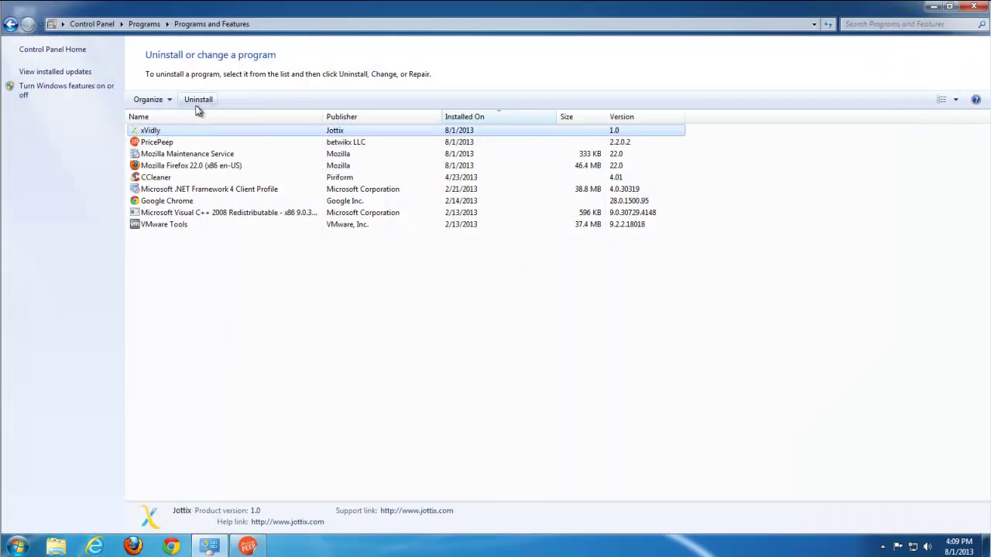
left_click(195, 104)
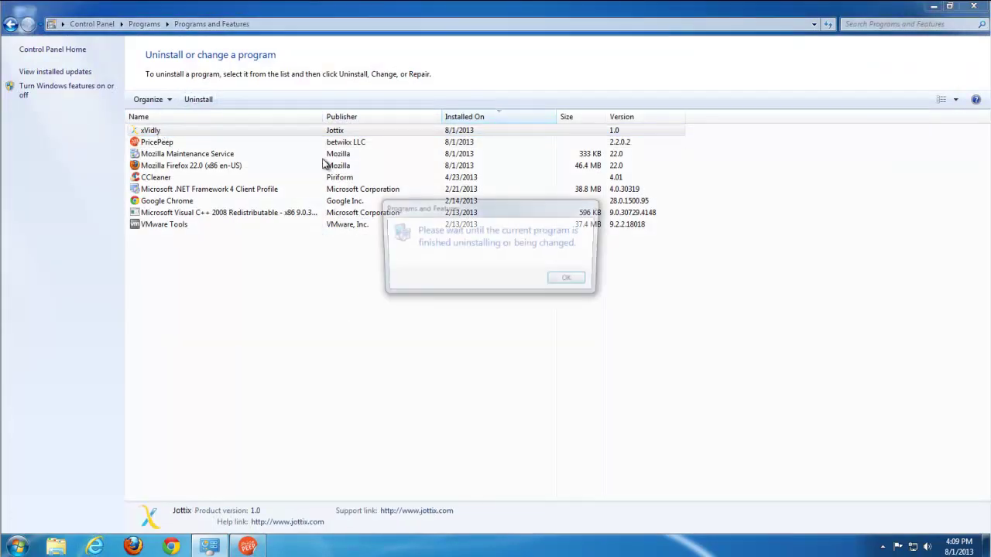
left_click(568, 279)
right_click(278, 312)
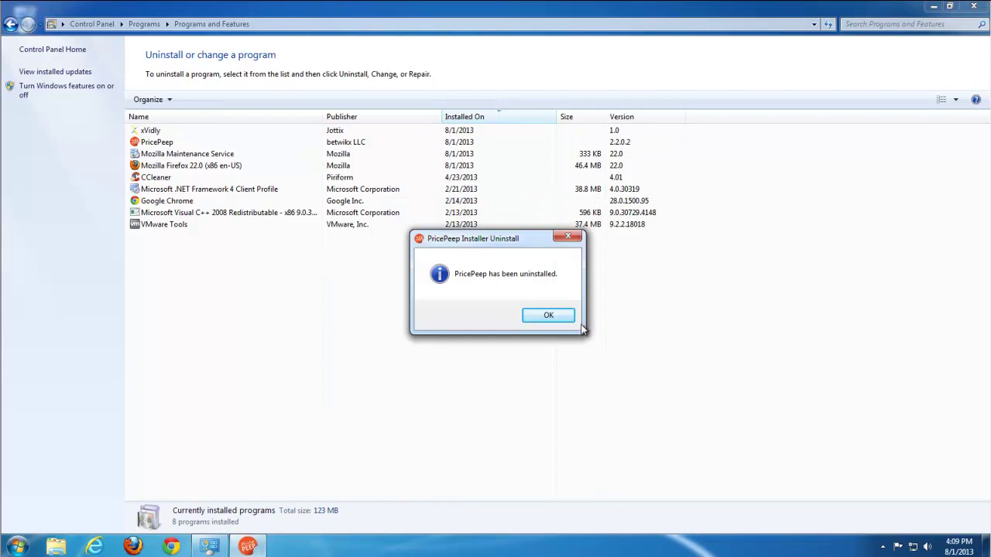
left_click(547, 316)
Step: Uninstall xVidly through its uninstaller
left_click(150, 132)
left_click(197, 99)
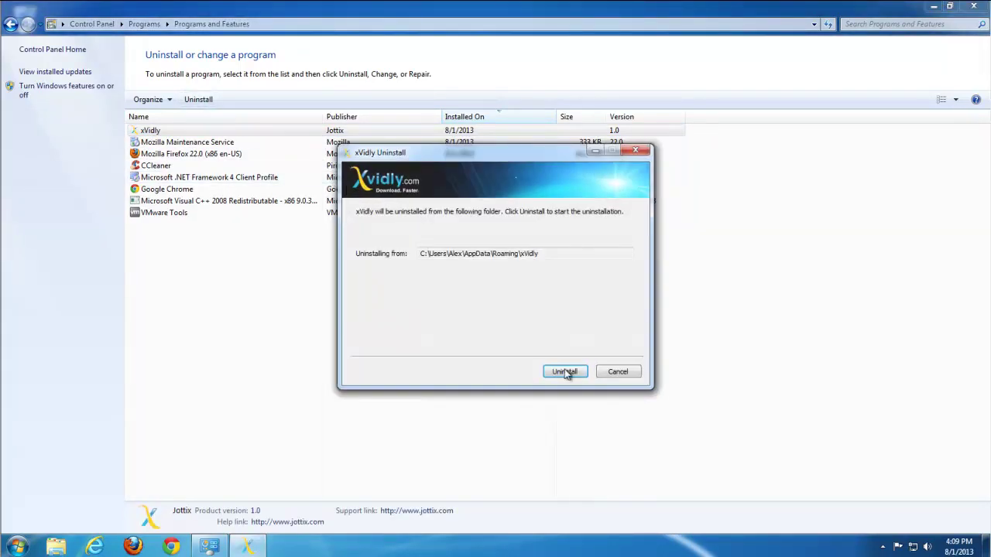
left_click(565, 372)
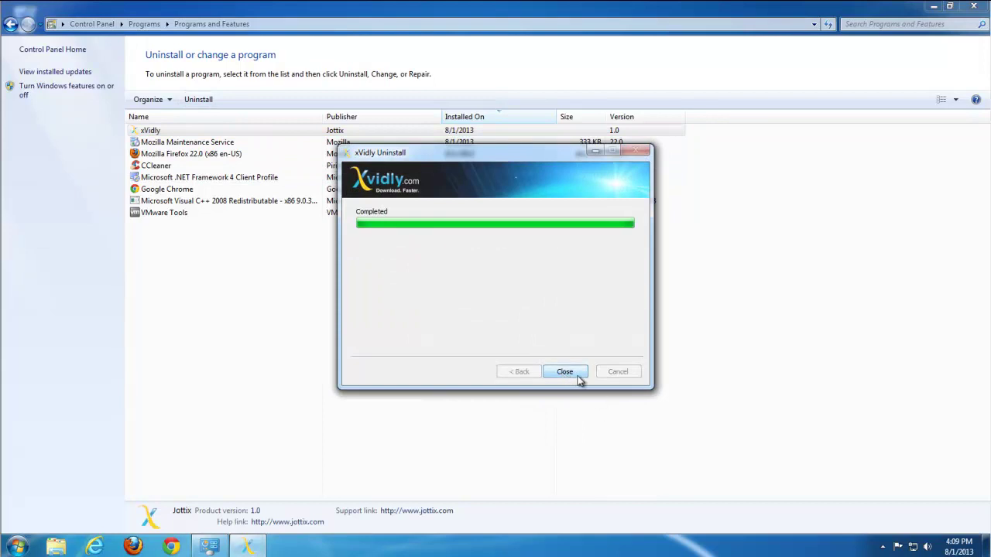
left_click(575, 375)
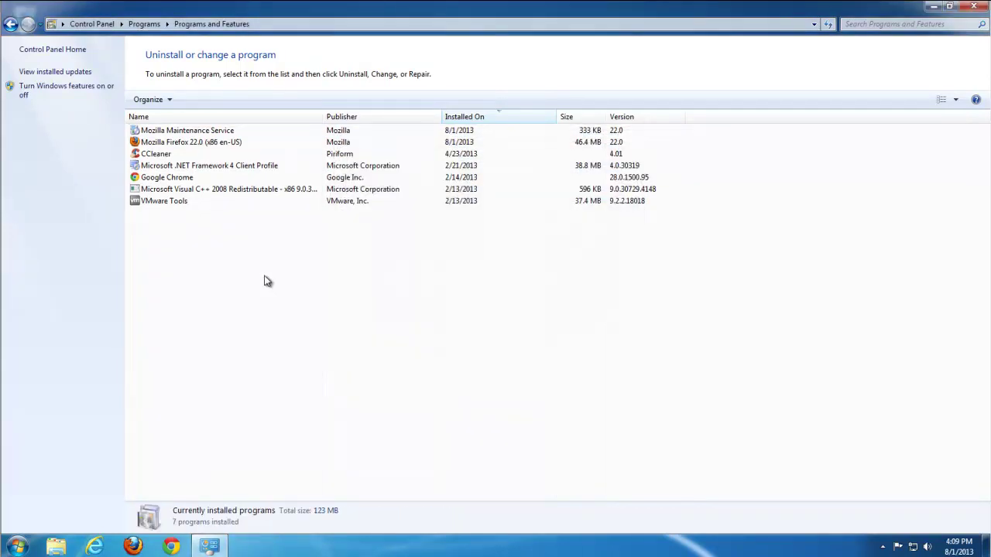
Step: Review the seven remaining programs and close Control Panel
left_click(177, 190)
left_click(159, 154)
left_click(157, 132)
left_click(159, 177)
left_click(159, 154)
left_click(973, 6)
Step: Refresh the desktop and delete the xVidly shortcut
right_click(324, 163)
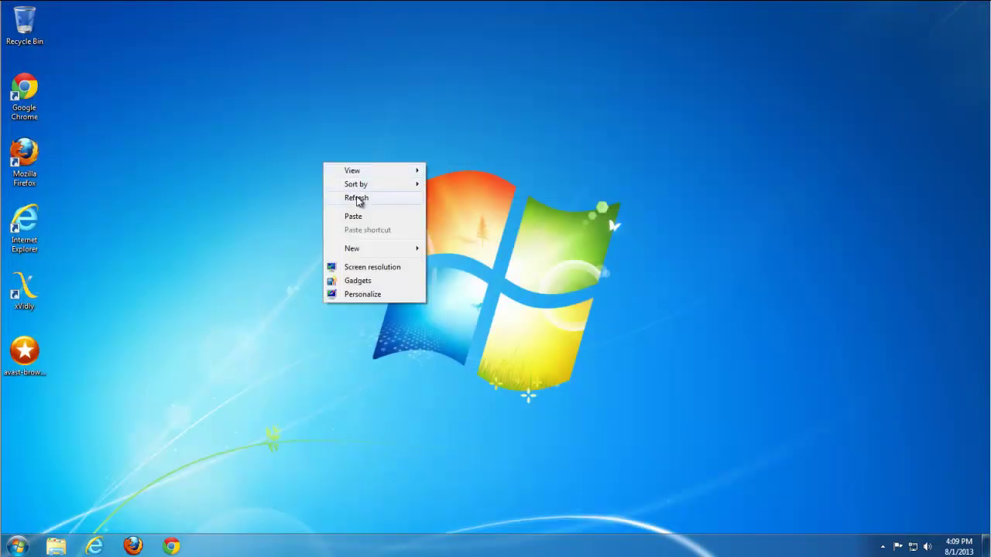
left_click(366, 200)
left_click(45, 302)
key("Delete")
key("Return")
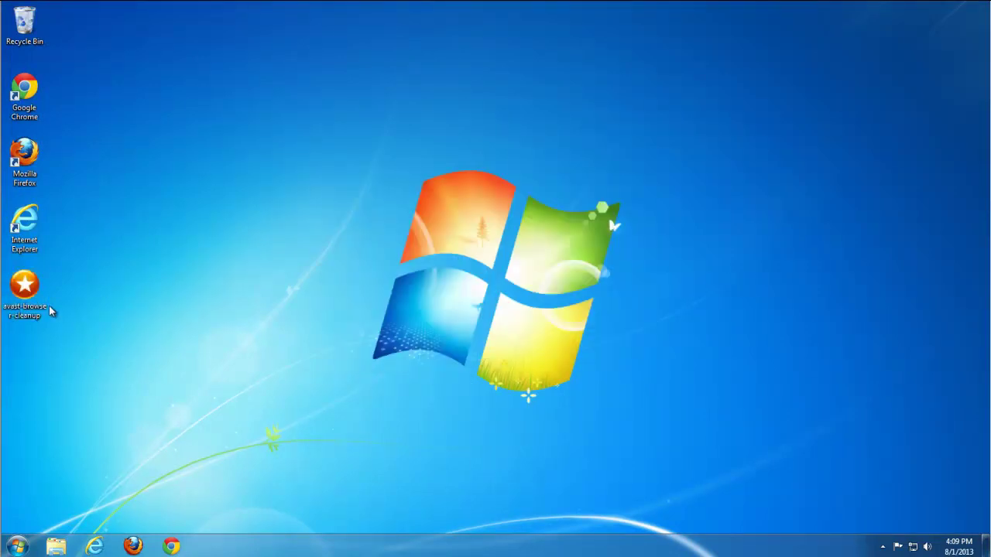
Step: Run avast browser cleanup as administrator and allow it to make changes
right_click(37, 284)
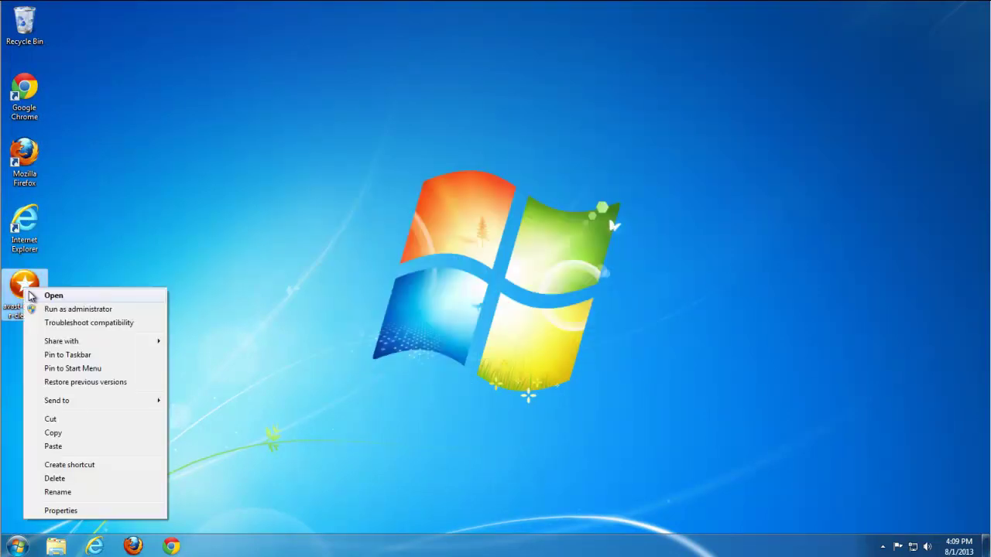
left_click(51, 308)
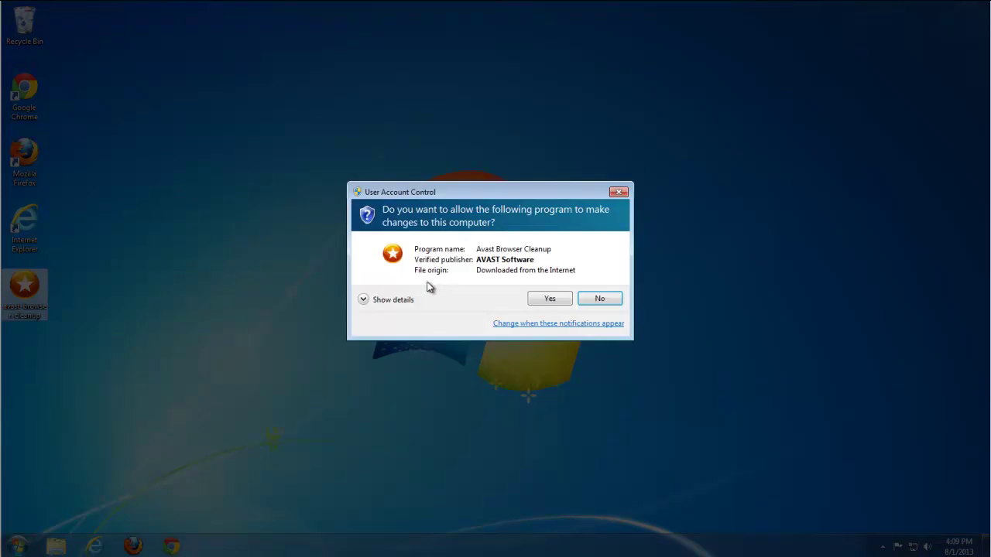
left_click(555, 298)
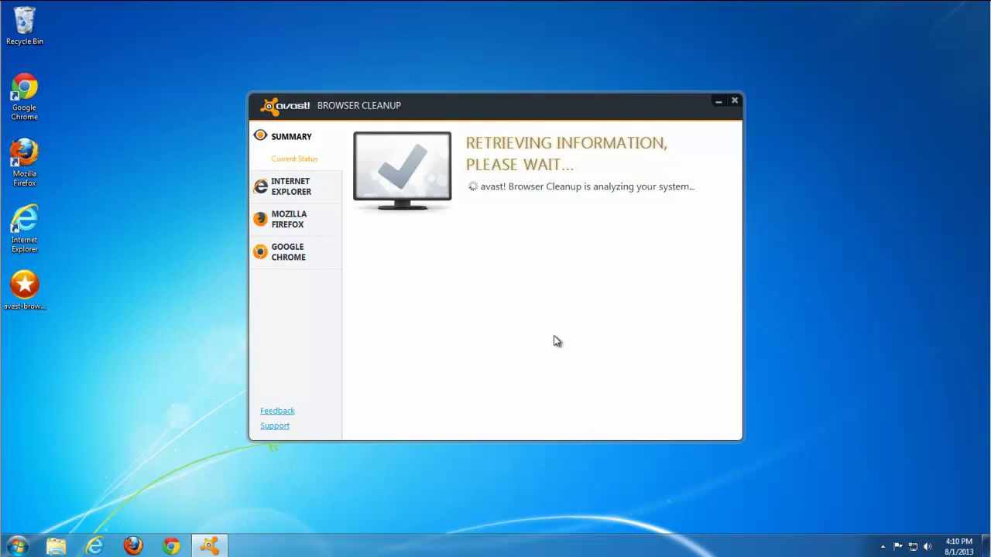
Step: Remove the flagged PricePeep add-on from all browsers and acknowledge the success message
left_click_drag(375, 114, 359, 106)
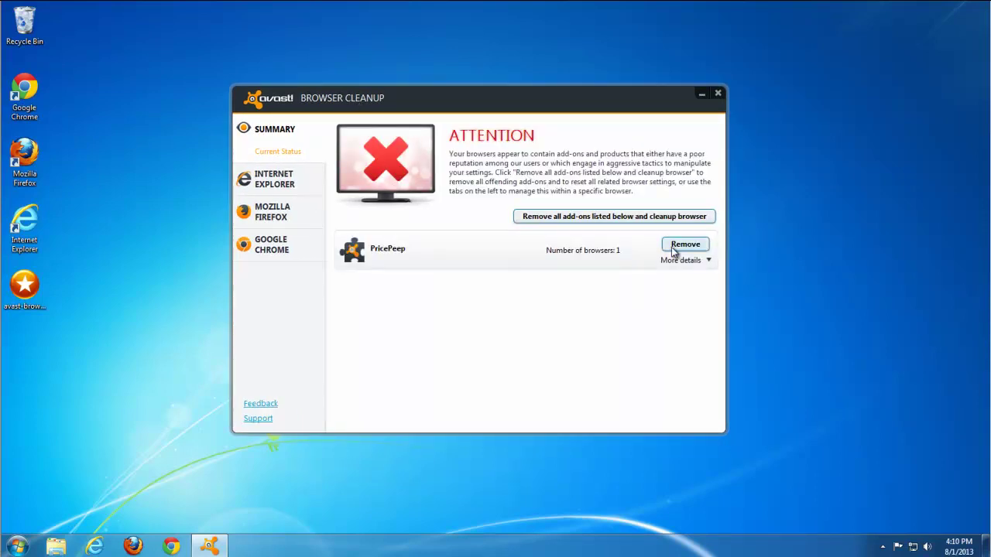
left_click(577, 219)
left_click(526, 321)
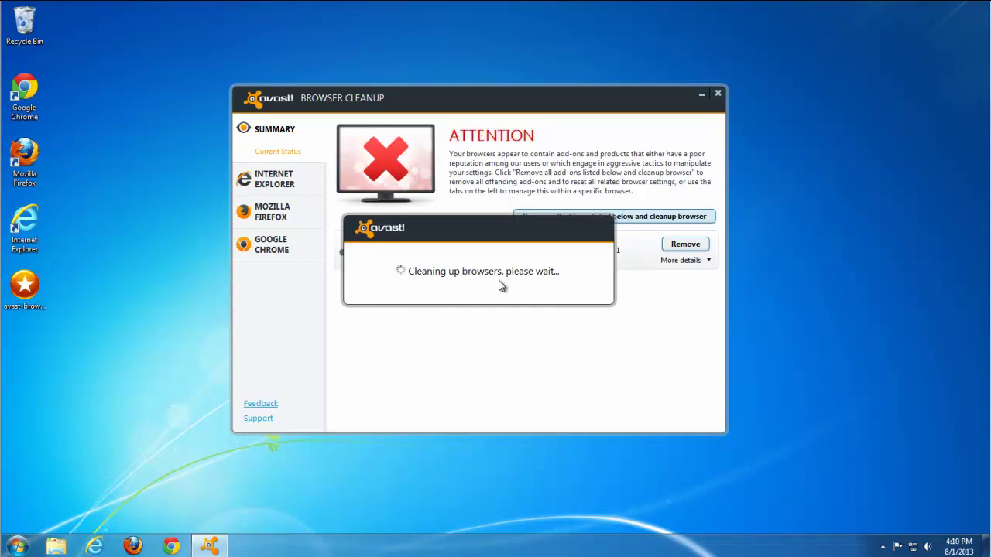
left_click(580, 305)
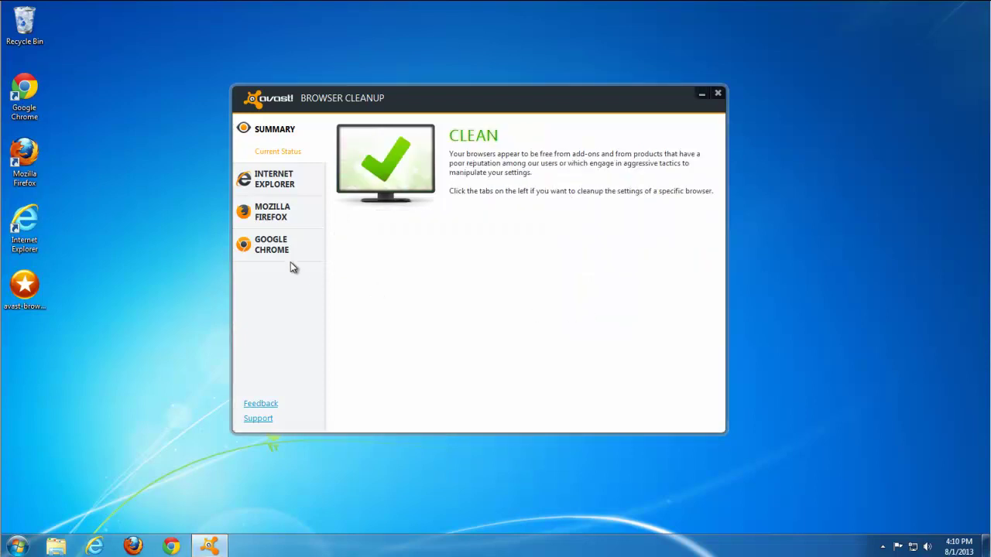
Step: Disable the Get Lyrics add-on in Firefox and the other browsers
left_click(272, 179)
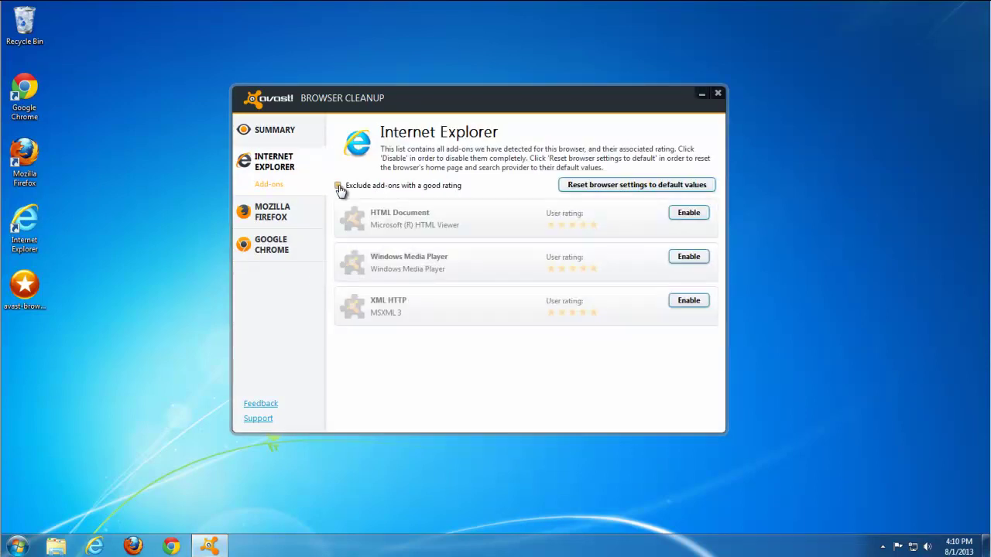
left_click(279, 212)
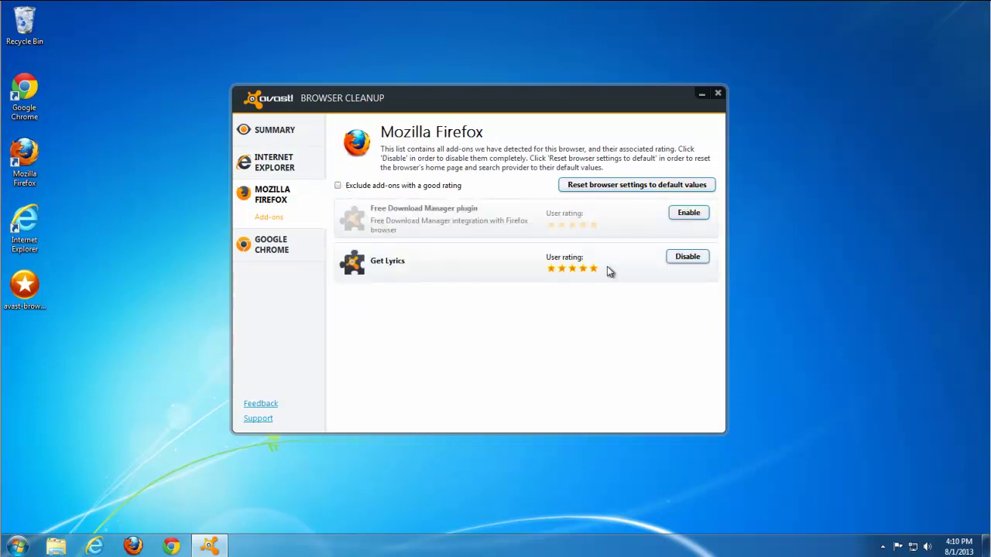
left_click(689, 257)
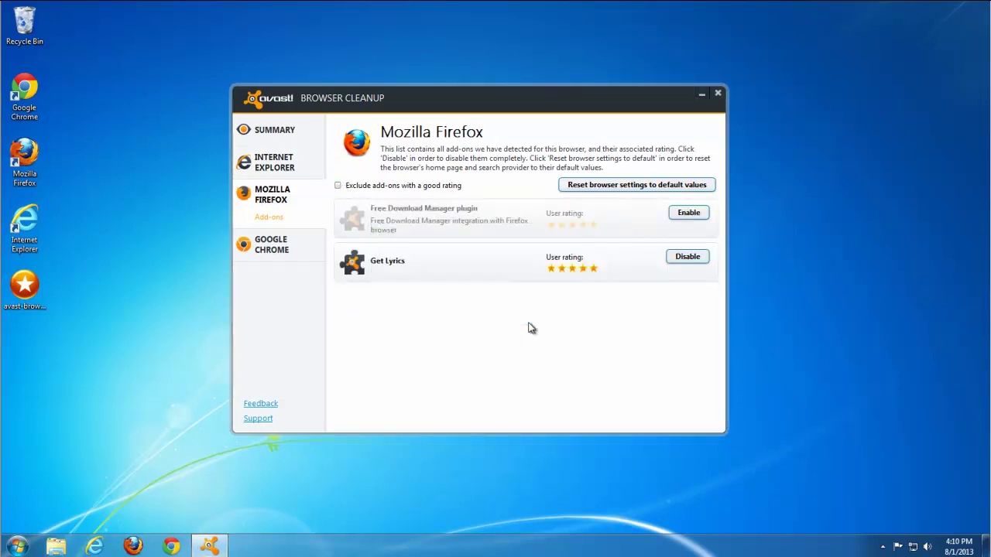
left_click(528, 317)
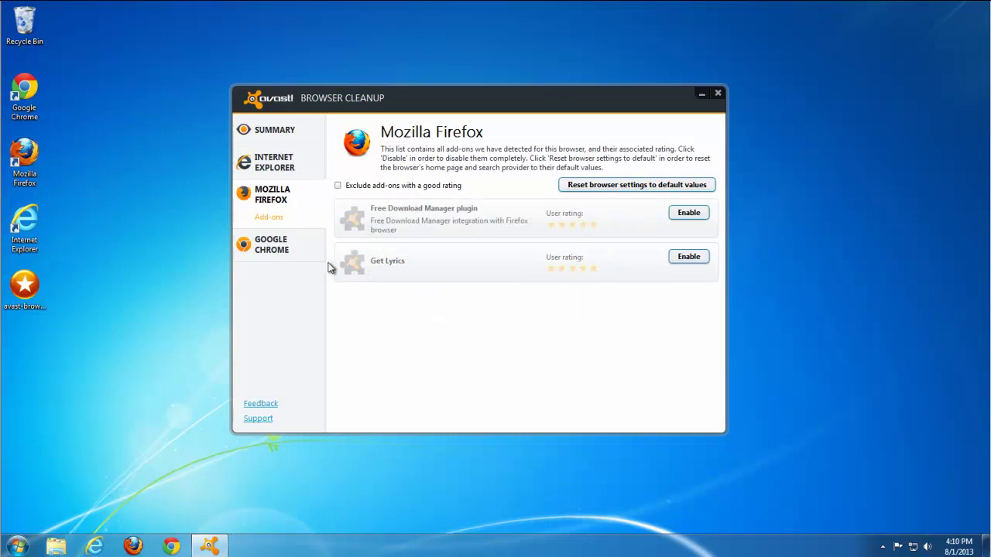
Step: Review Chrome's add-ons with the good-rating filter toggled, then close the tool and refresh the desktop
left_click(292, 248)
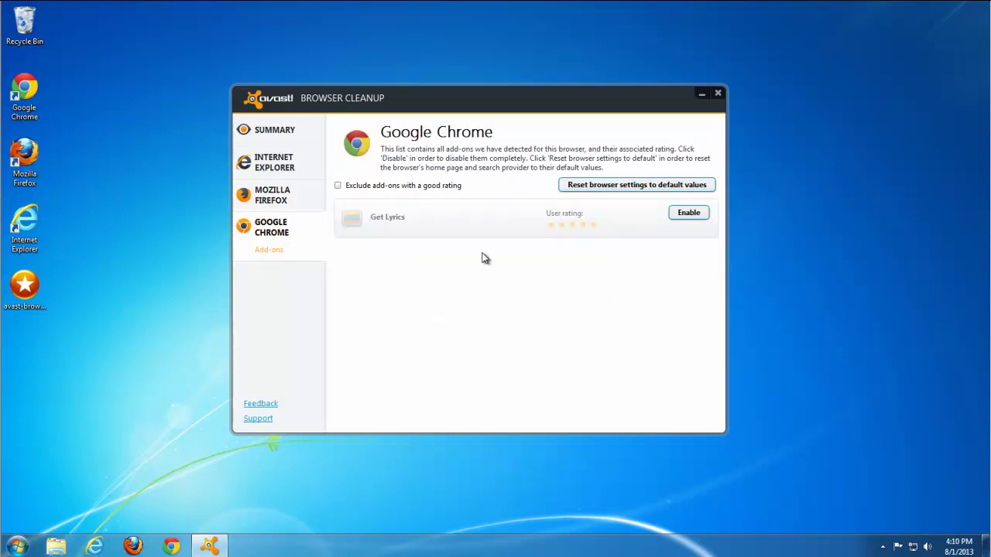
left_click(339, 187)
left_click(717, 94)
right_click(299, 147)
left_click(336, 175)
Step: Open Google Chrome and review its Settings and Extensions pages
left_click(175, 546)
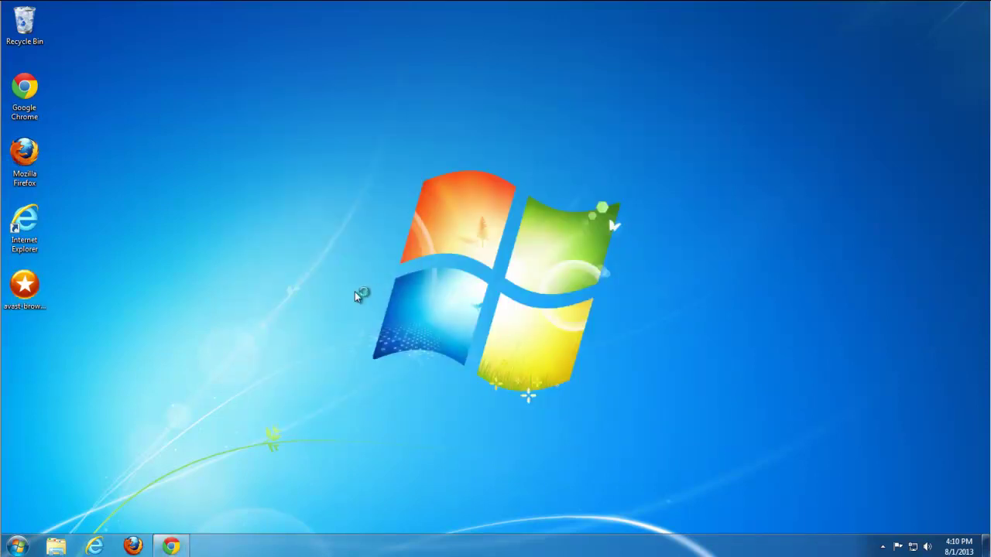
right_click(216, 172)
left_click(246, 208)
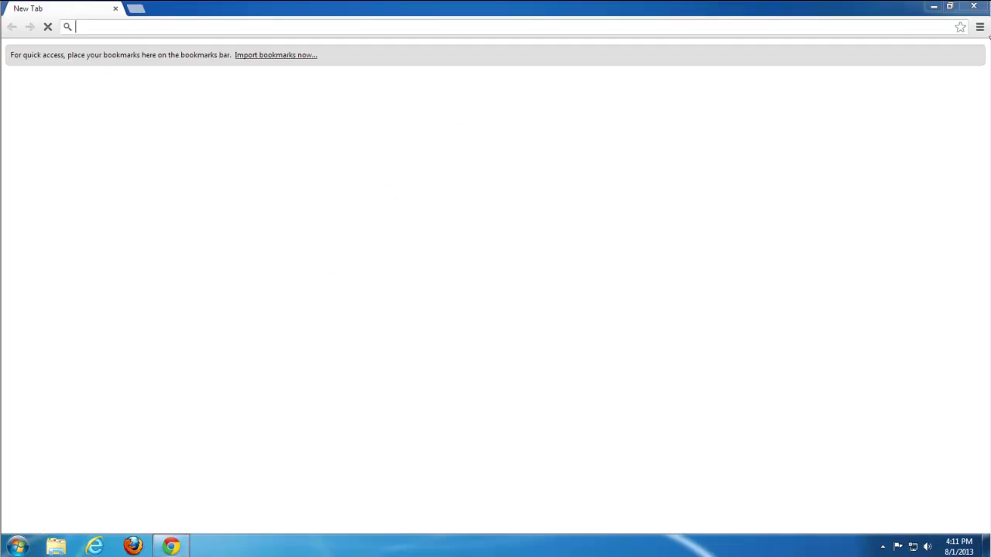
left_click(979, 27)
left_click(858, 271)
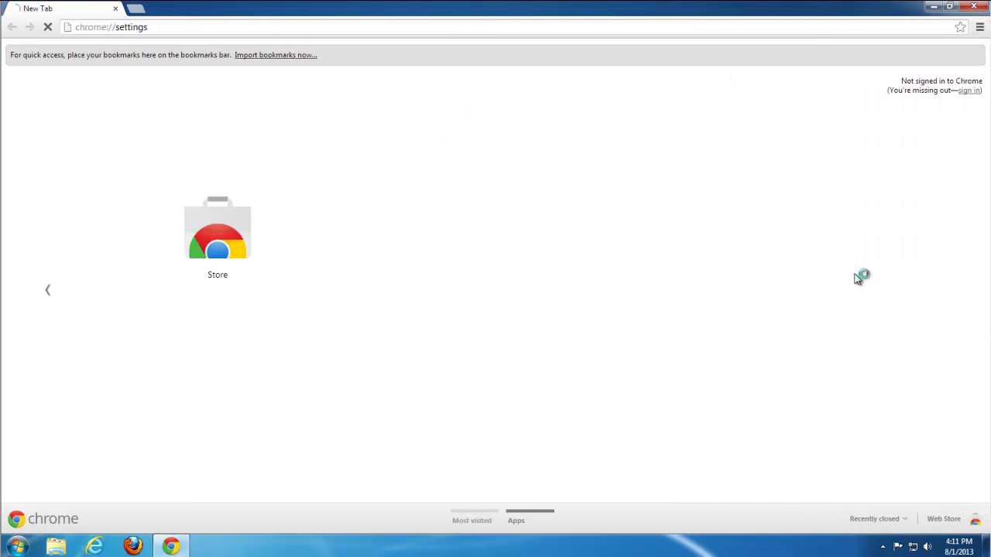
scroll(62, 132, "up", 1)
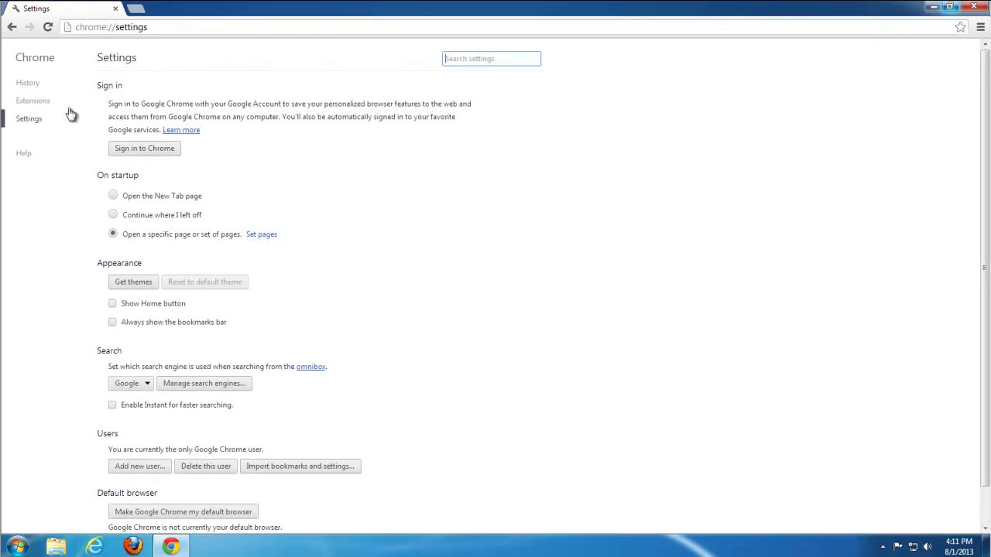
left_click(50, 101)
left_click(30, 118)
scroll(281, 237, "down", 1)
scroll(284, 236, "up", 1)
Step: Minimize Chrome, refresh the desktop and launch Mozilla Firefox
left_click(933, 6)
right_click(285, 152)
left_click(321, 186)
left_click(134, 545)
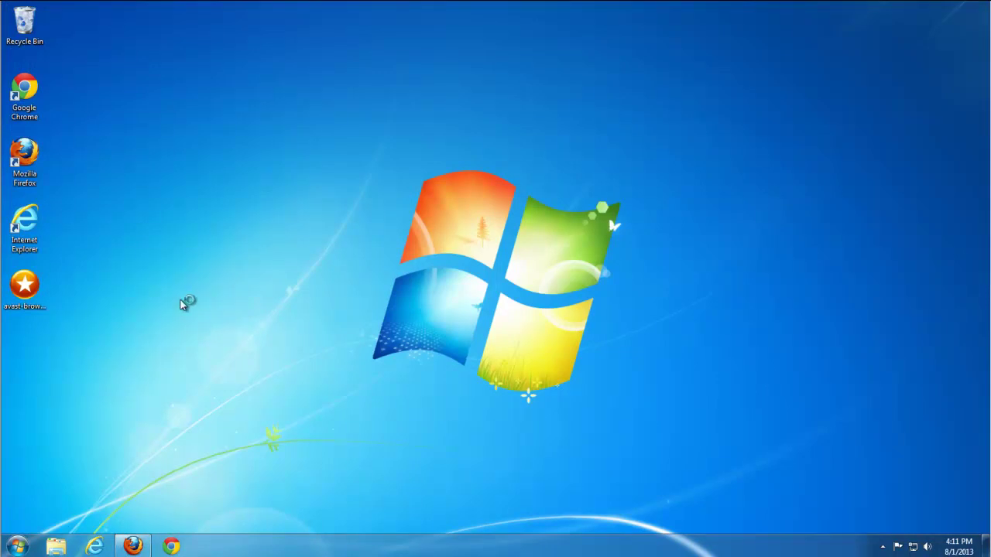
Step: Decline the default-browser prompt and restore Firefox's home page to its default in Options
right_click(195, 155)
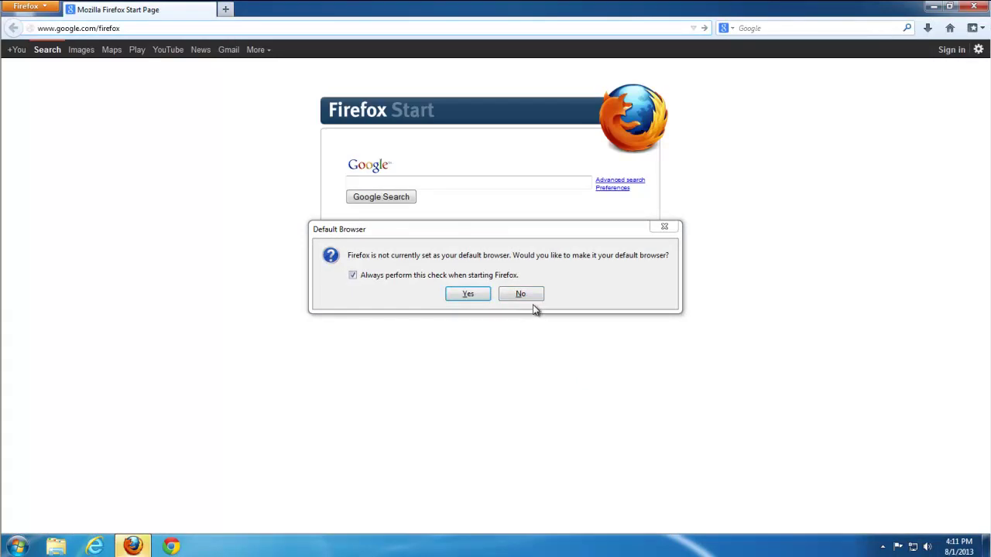
left_click(521, 295)
left_click(36, 8)
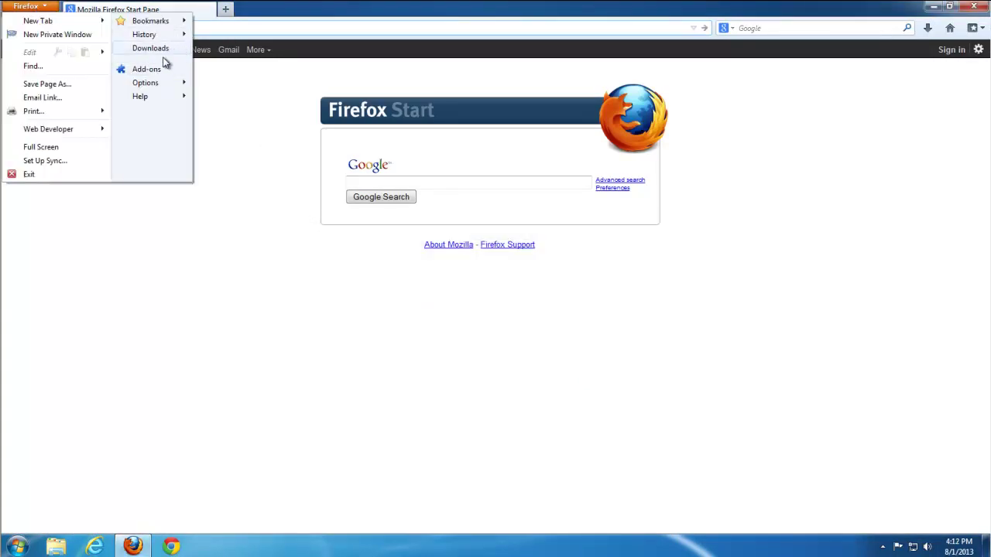
left_click(325, 144)
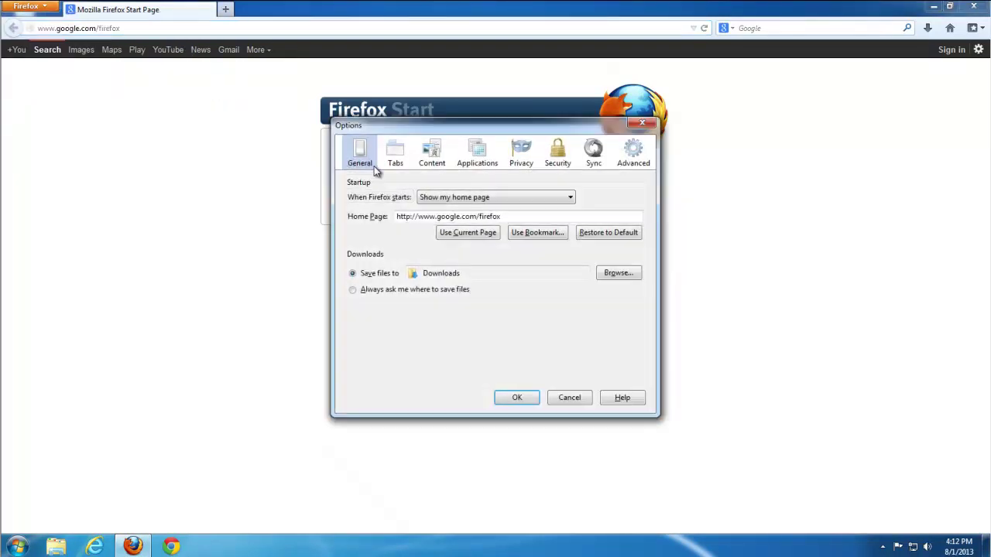
left_click(608, 233)
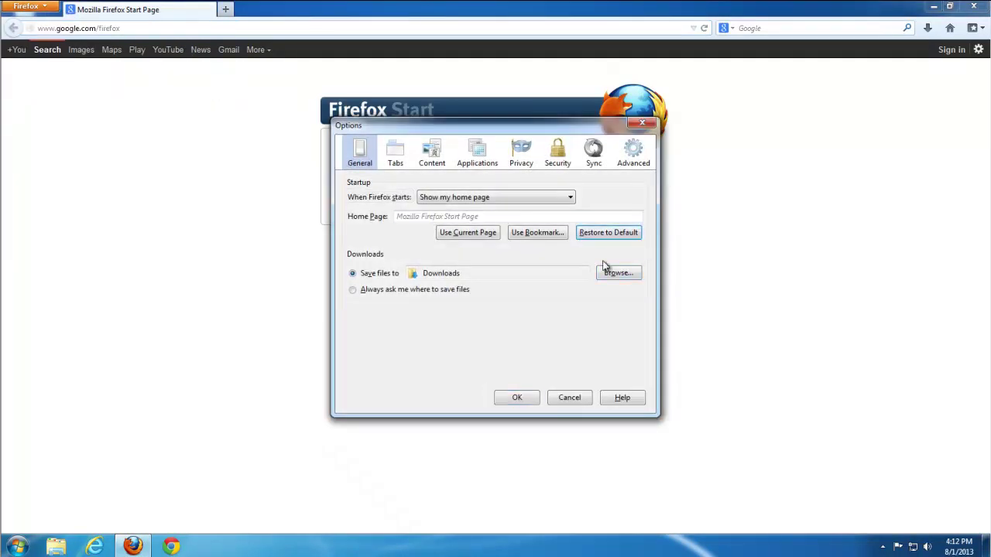
left_click(518, 398)
Step: Check Firefox's installed plugins in the Add-ons manager
left_click(31, 7)
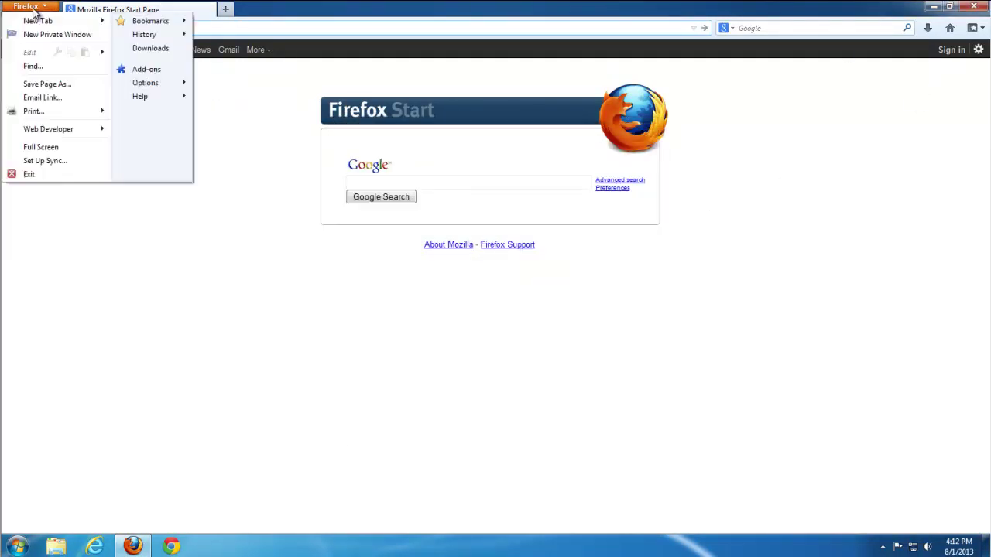
left_click(135, 69)
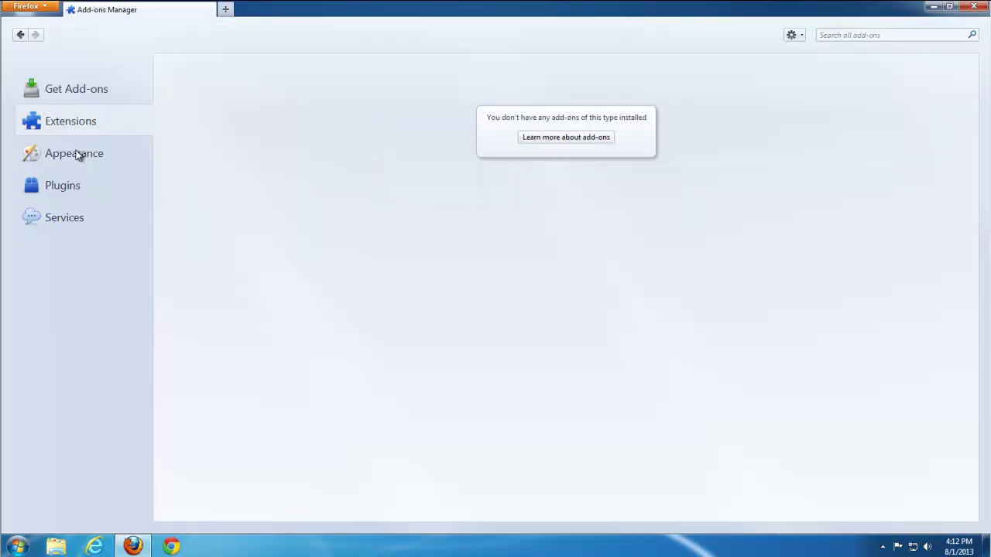
left_click(72, 185)
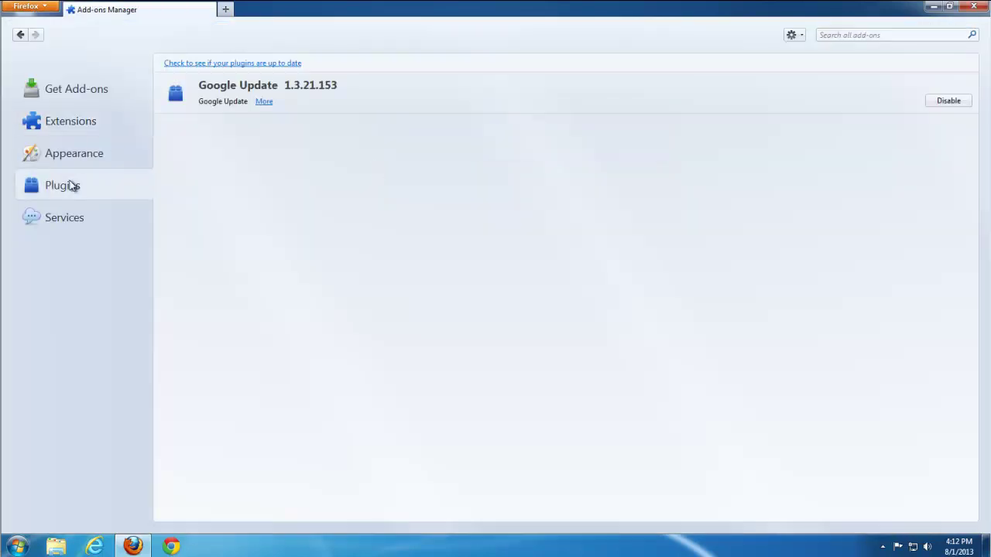
left_click(55, 6)
Step: Exit Firefox and run Avast Browser Cleanup as administrator
left_click(984, 9)
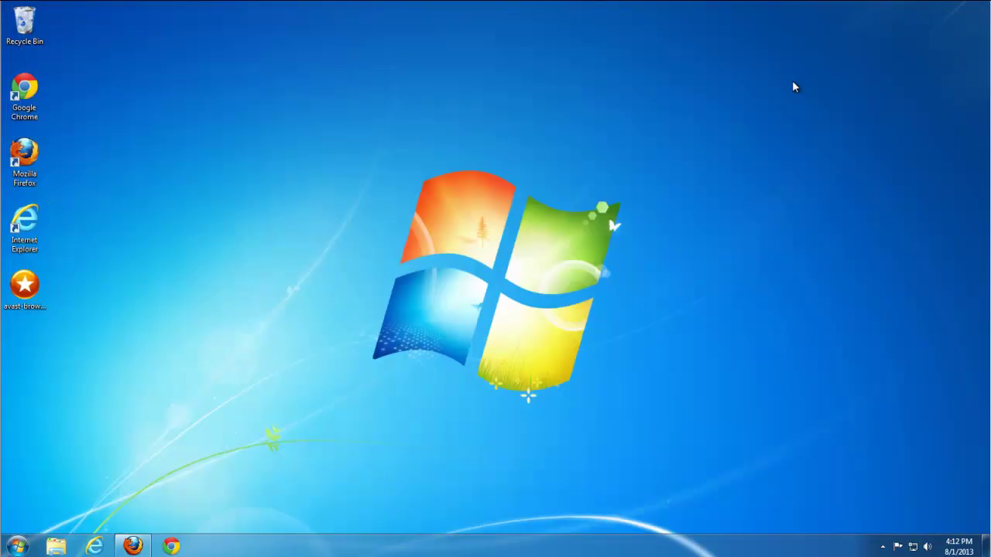
right_click(20, 288)
left_click(60, 313)
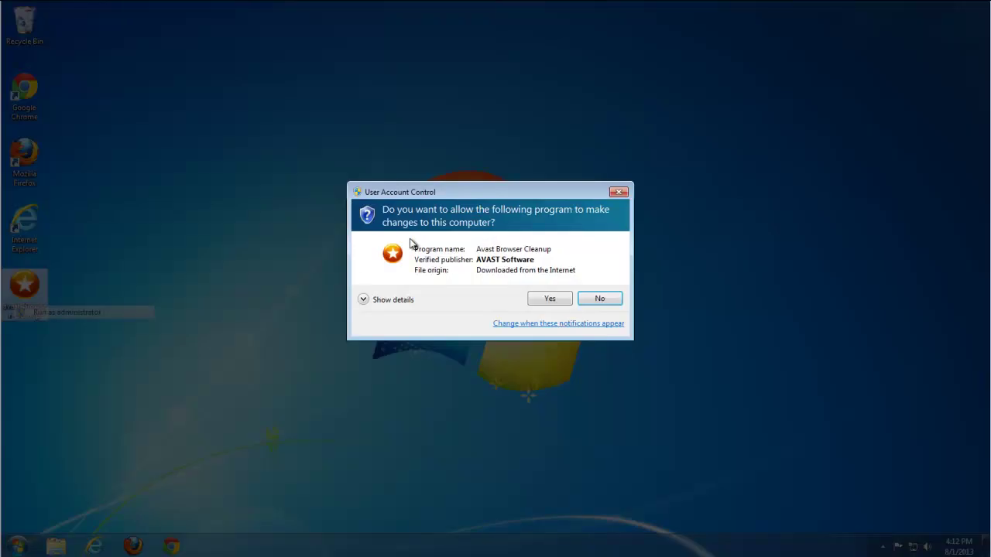
left_click(551, 299)
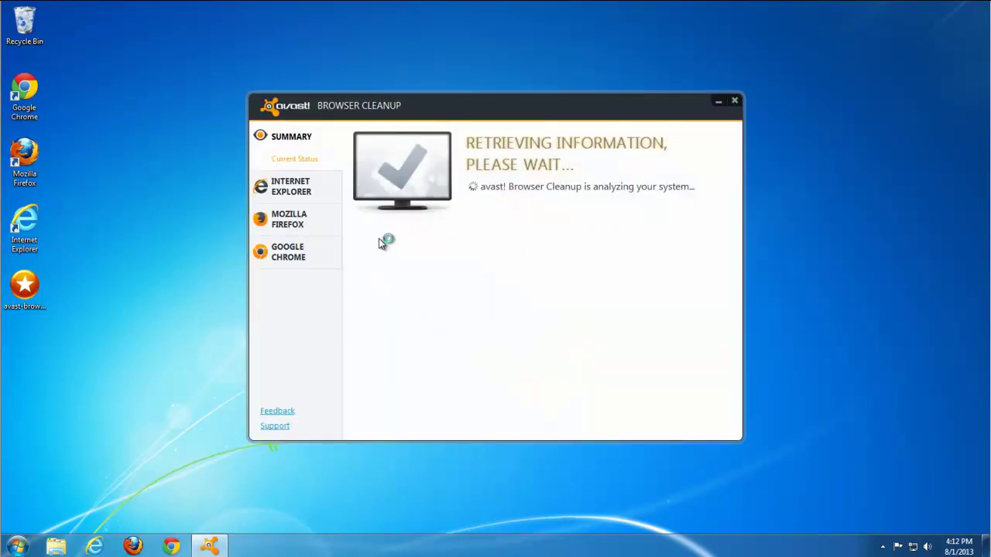
Step: Browse the Firefox, Chrome and Internet Explorer add-on lists, toggling the good-rating filter
left_click(307, 222)
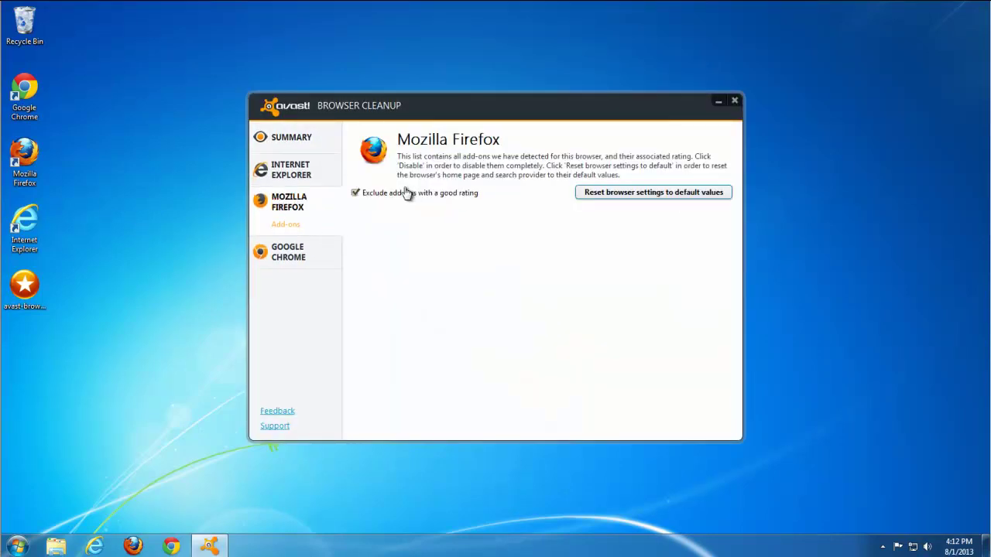
left_click(355, 194)
left_click(263, 250)
left_click(290, 169)
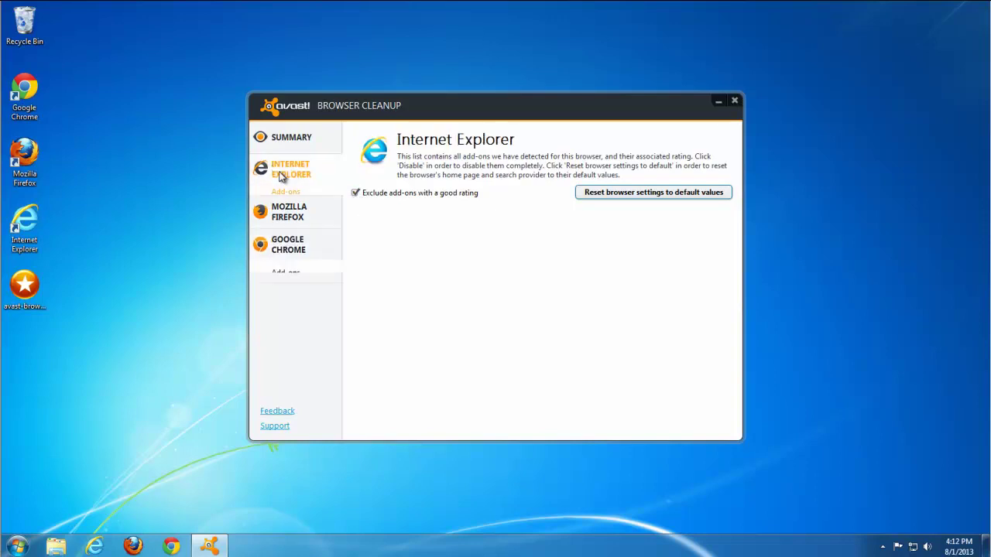
left_click(355, 193)
left_click(355, 193)
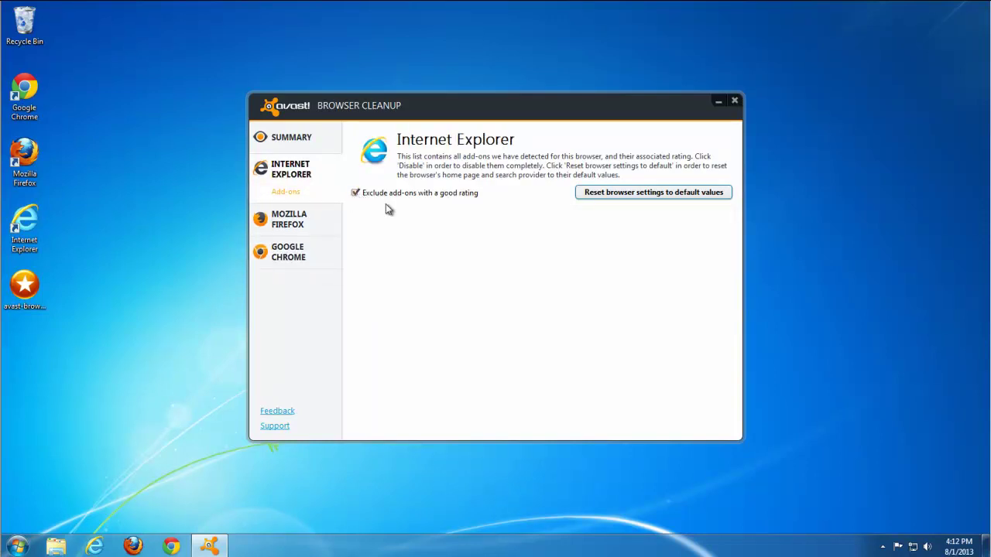
left_click(267, 219)
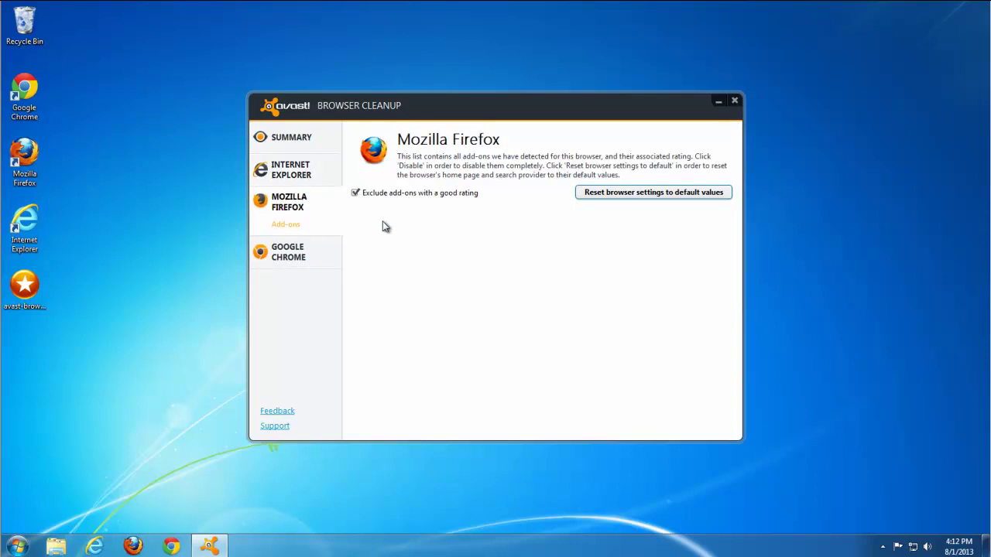
Step: Reset Firefox and Chrome settings to their default values, confirming each reset
left_click(604, 193)
left_click(524, 328)
left_click(577, 304)
left_click(287, 252)
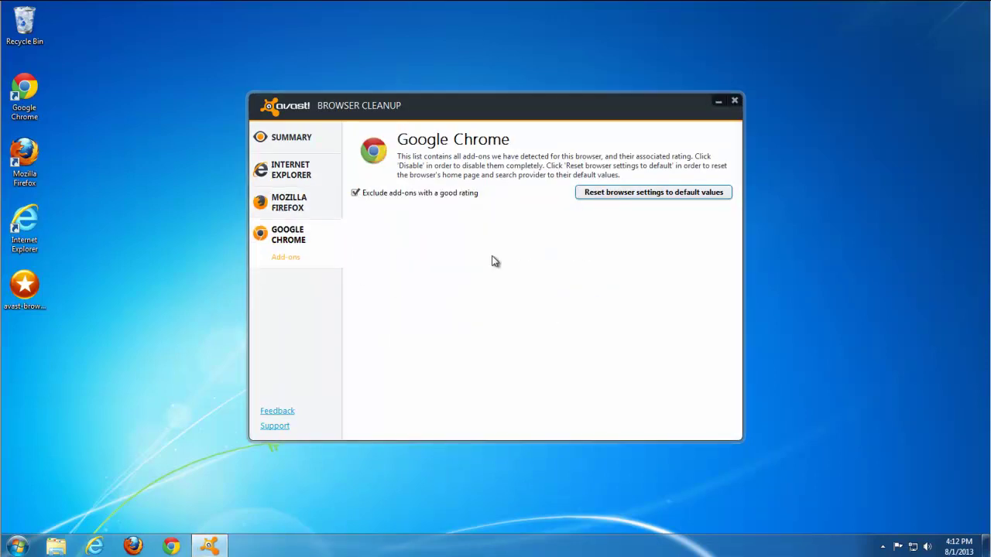
left_click(633, 194)
left_click(524, 328)
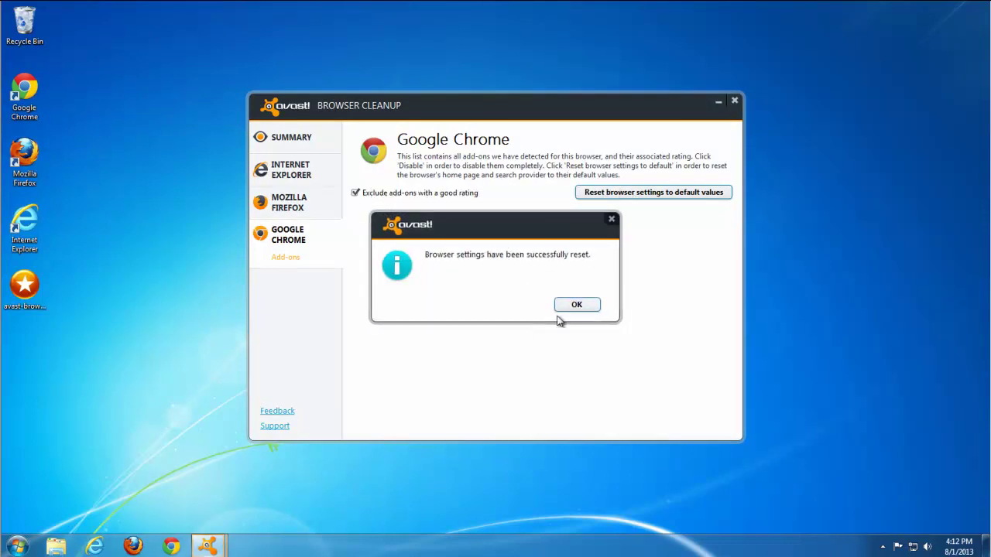
left_click(577, 306)
Step: Reset Internet Explorer settings to defaults, then close the tool and refresh the desktop
left_click(292, 170)
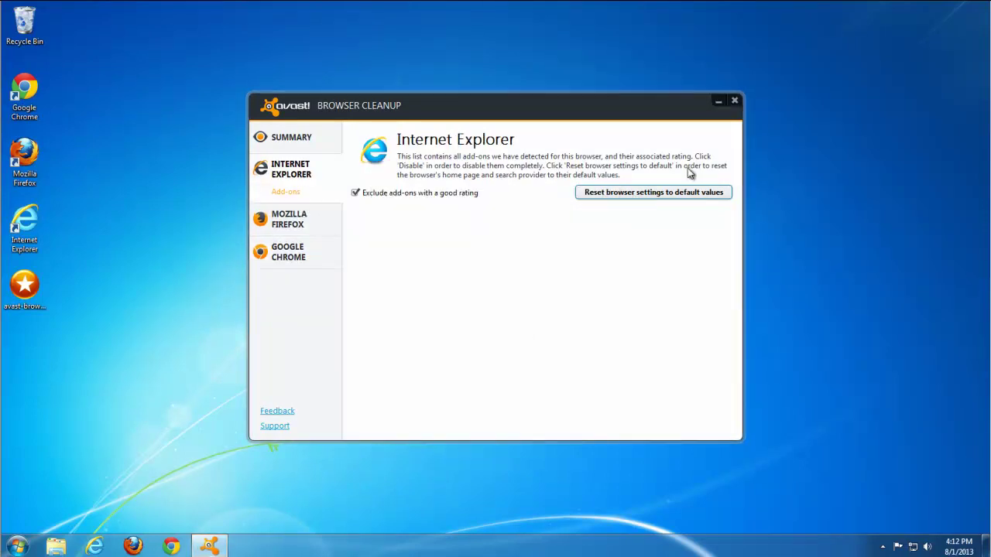
left_click(612, 193)
left_click(530, 330)
left_click(577, 304)
left_click(735, 101)
right_click(222, 149)
left_click(249, 179)
right_click(76, 315)
left_click(105, 349)
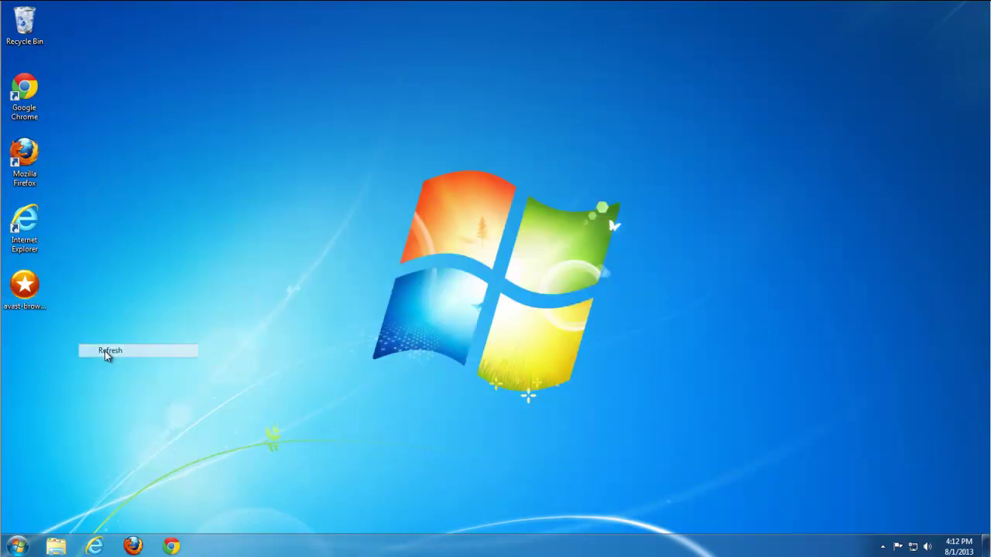
Step: Search the whole computer for 'pricepeep' files, which returns 0 items
left_click(19, 547)
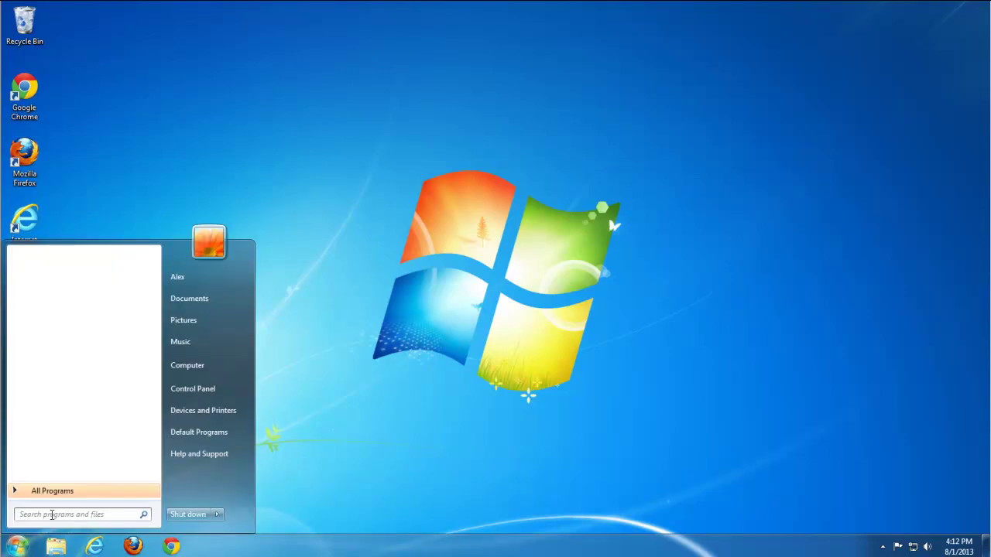
type("pricep")
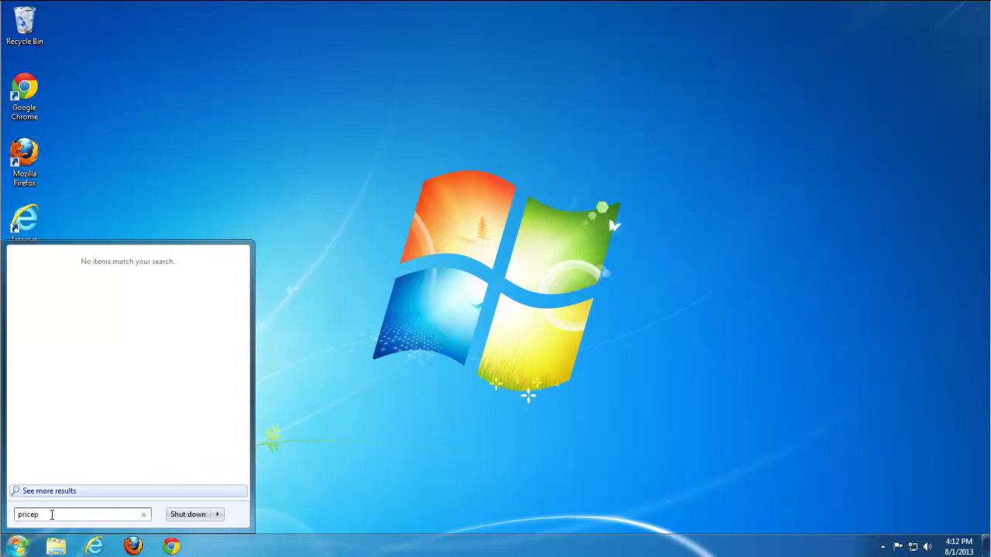
type("eep")
left_click(42, 492)
left_click_drag(333, 150, 526, 69)
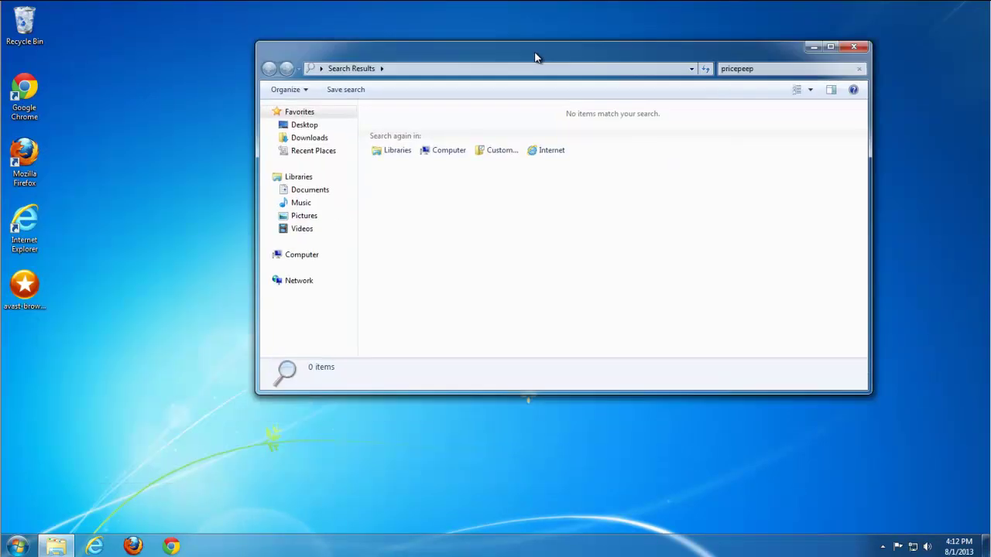
left_click(448, 151)
left_click(12, 547)
Step: Launch regedit from the Start search and approve the User Account Control prompt
type("regedit")
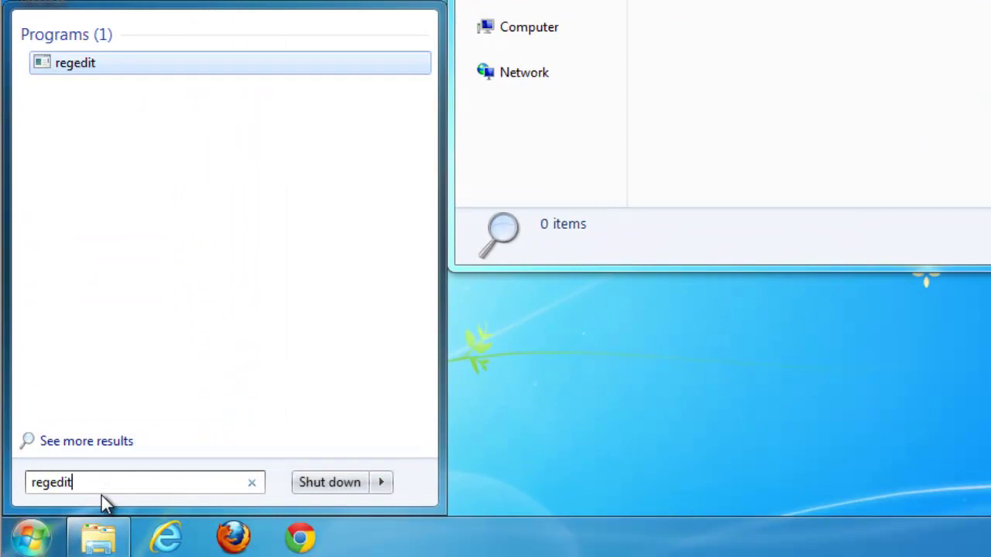
left_click(62, 69)
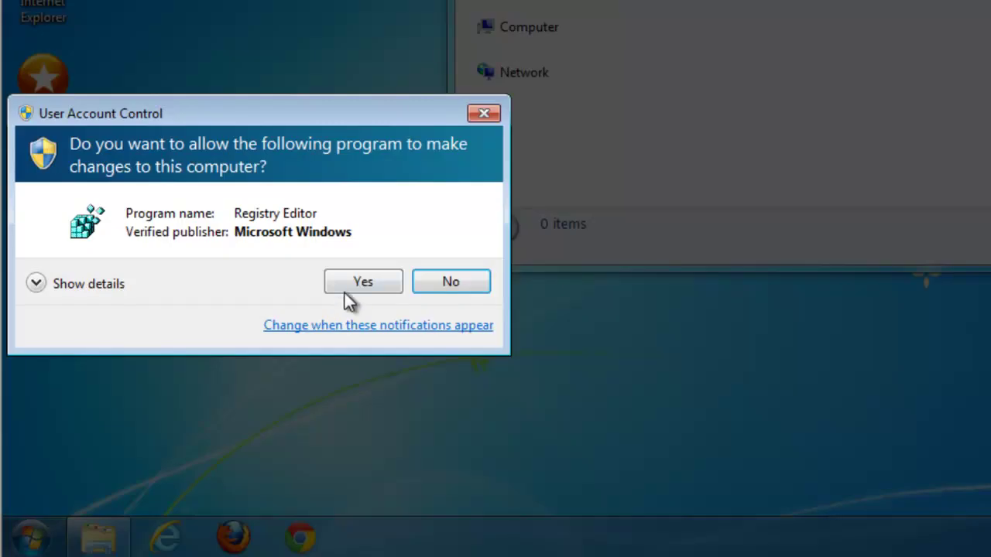
left_click(349, 287)
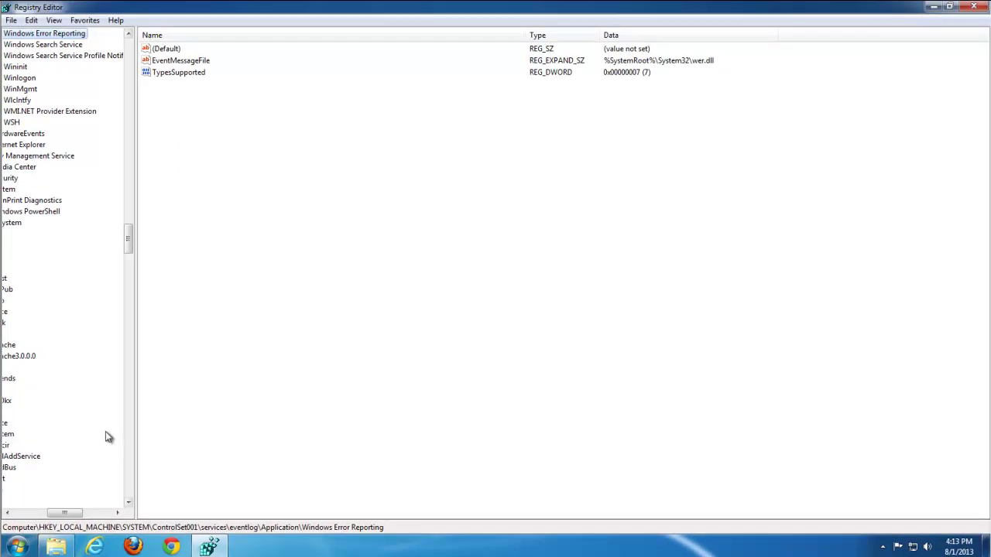
Step: Search the registry for xvidly entries
left_click_drag(71, 516, 37, 516)
left_click_drag(129, 241, 129, 42)
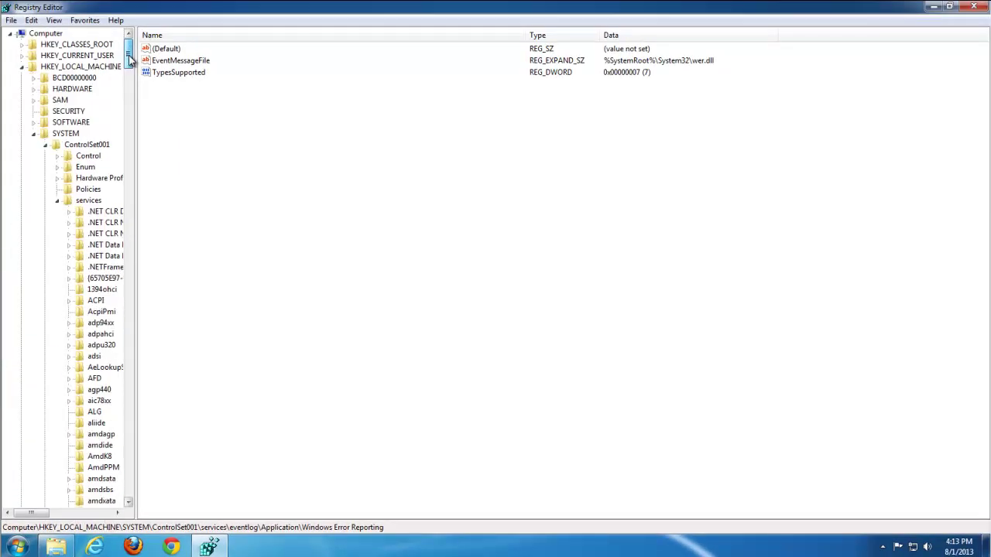
left_click(23, 67)
left_click(31, 20)
left_click(48, 122)
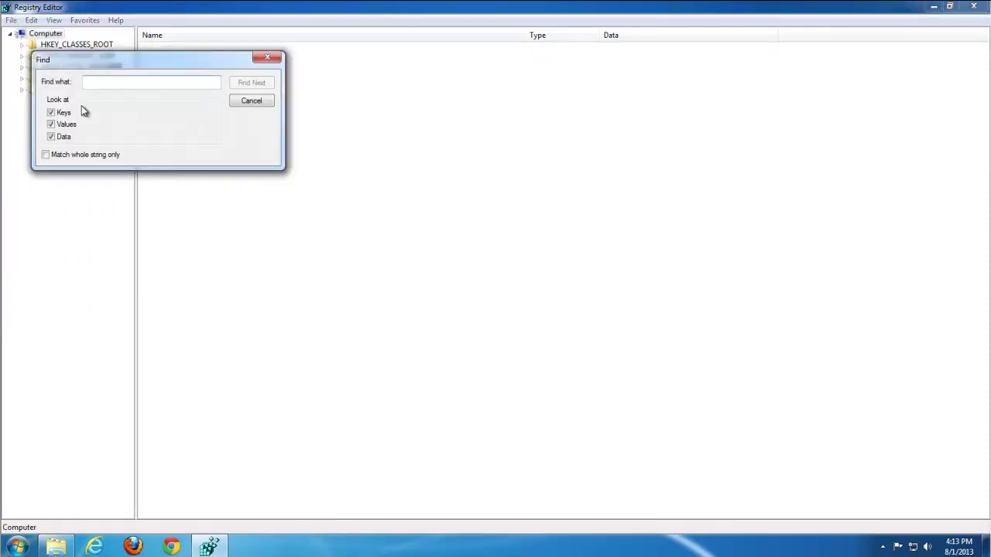
type("xvidly")
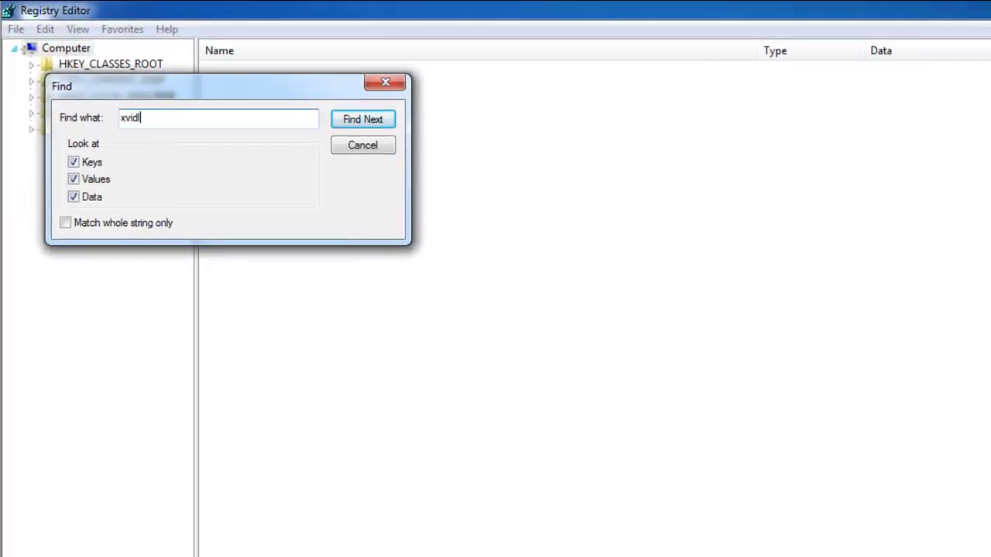
left_click(362, 119)
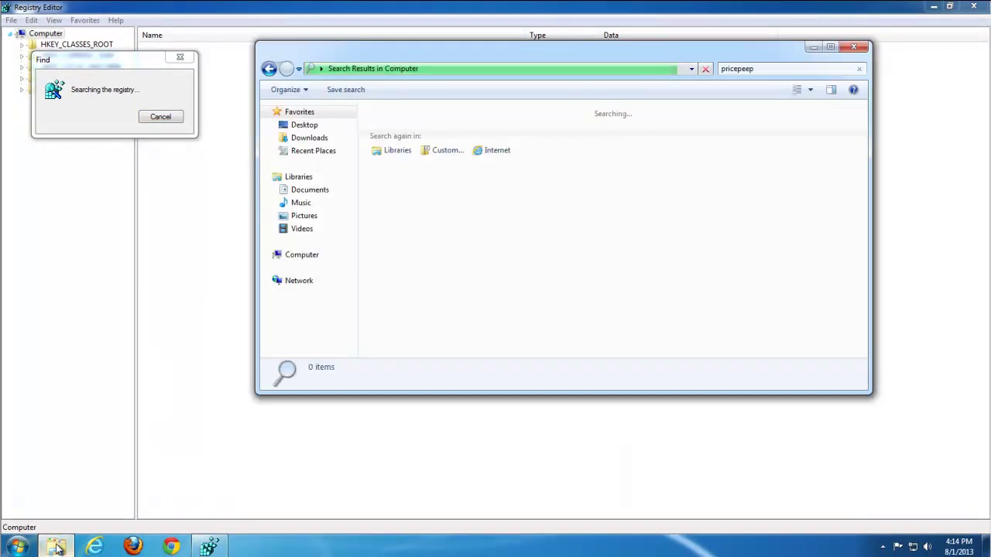
Step: Delete the xvidly_setup.exe value and find the next match
left_click(57, 547)
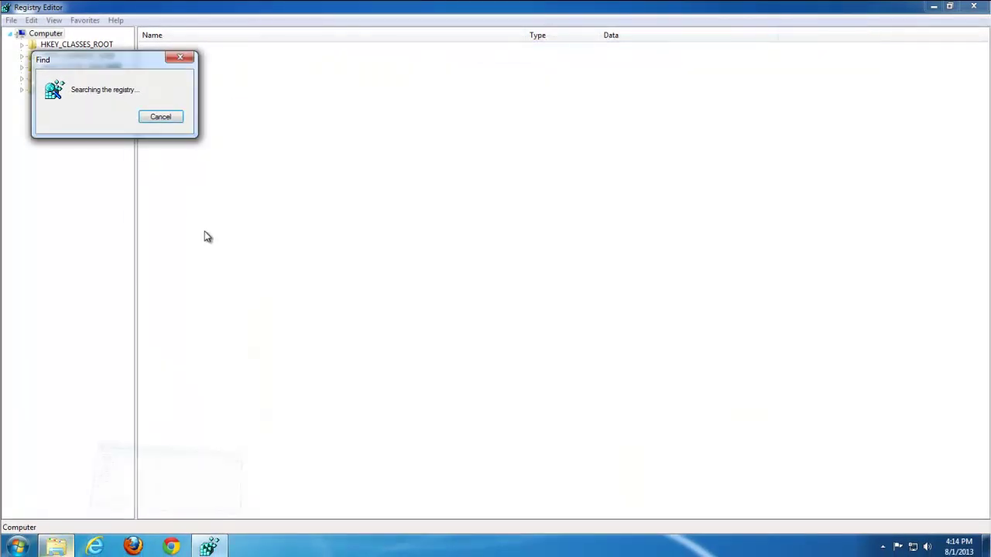
left_click_drag(95, 60, 482, 195)
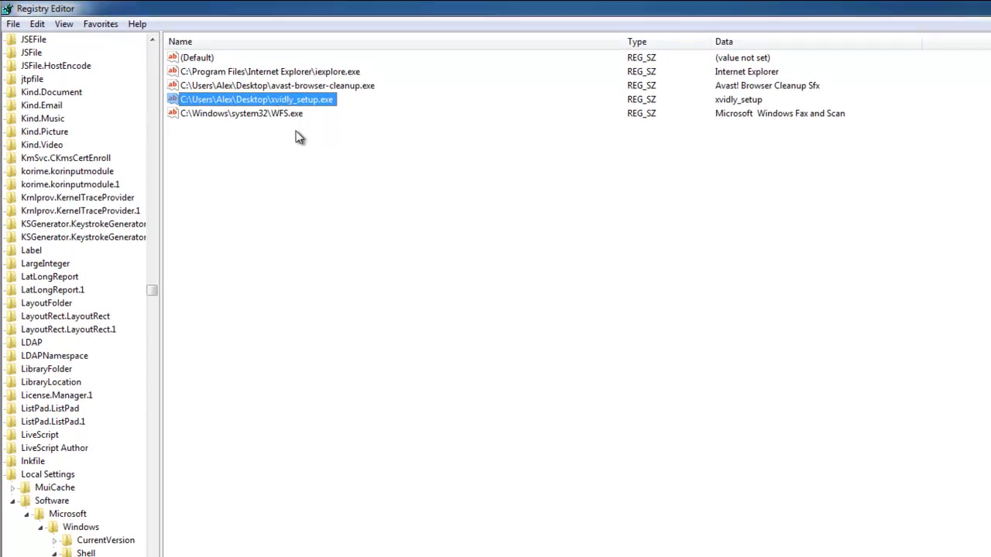
key("Delete")
key("Return")
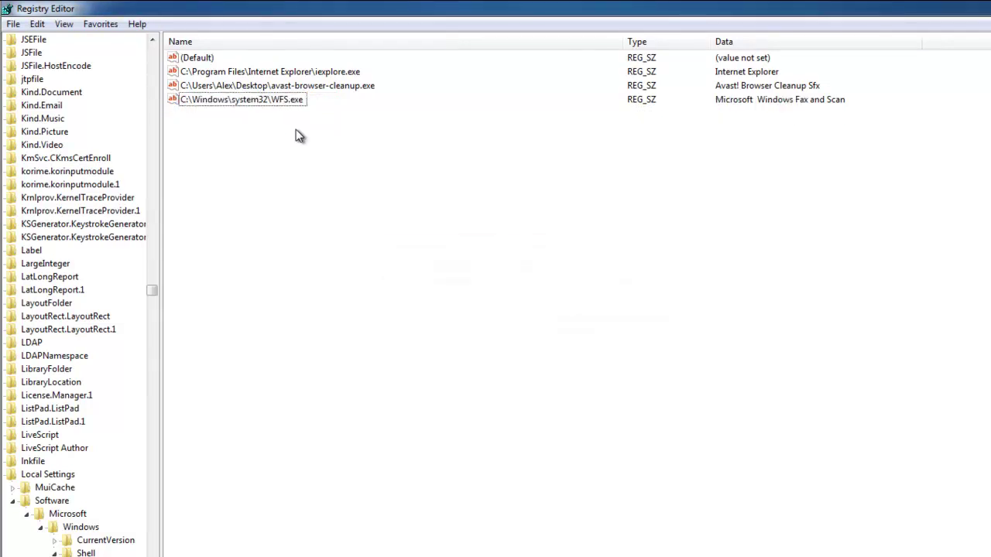
key("F3")
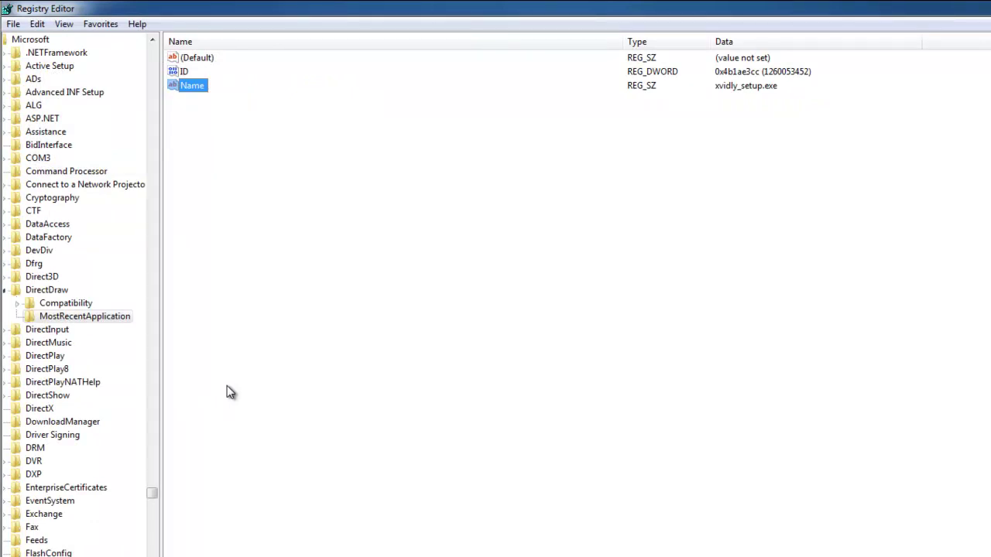
Step: Delete the DirectDraw MostRecentApplication key pointing to xvidly_setup.exe and find the next match
left_click(56, 317)
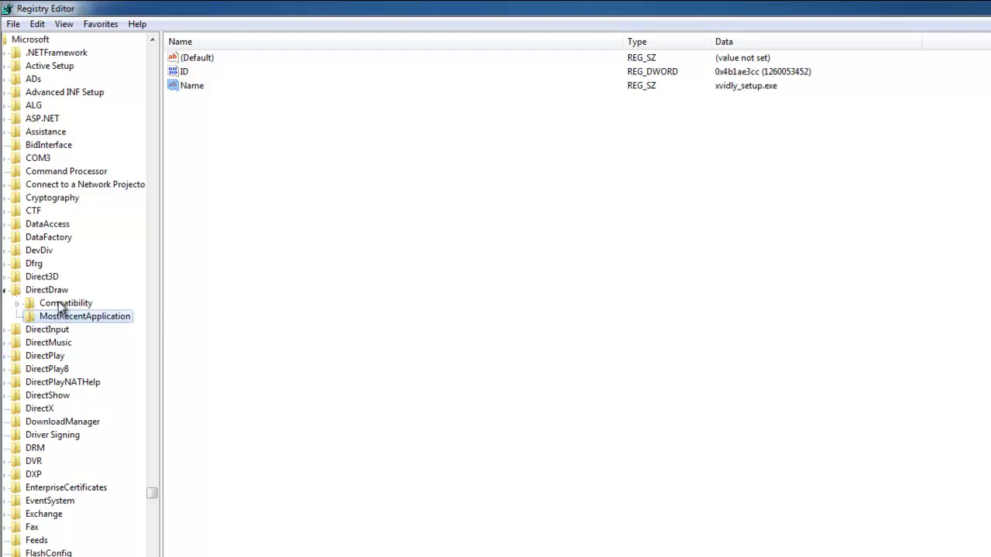
left_click(60, 305)
left_click(67, 318)
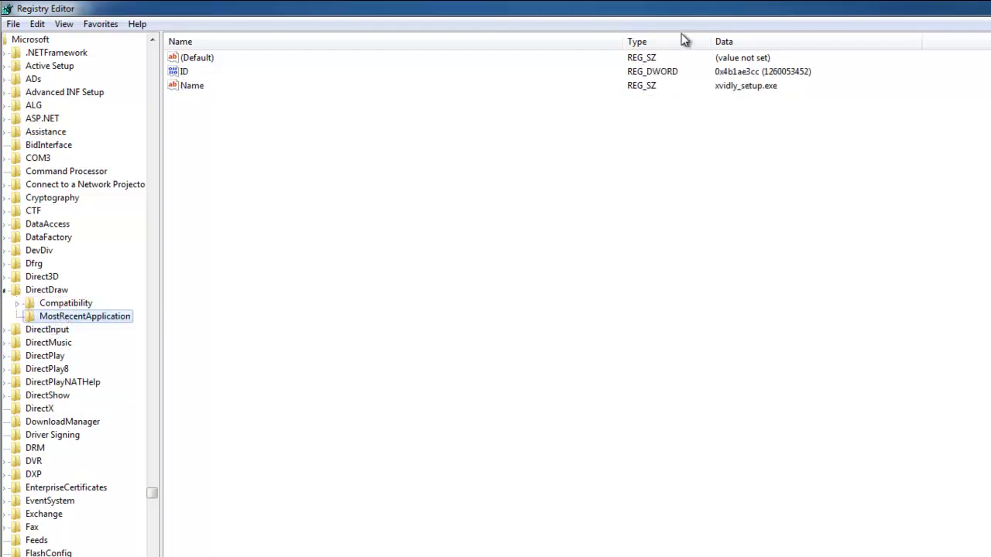
left_click(187, 90)
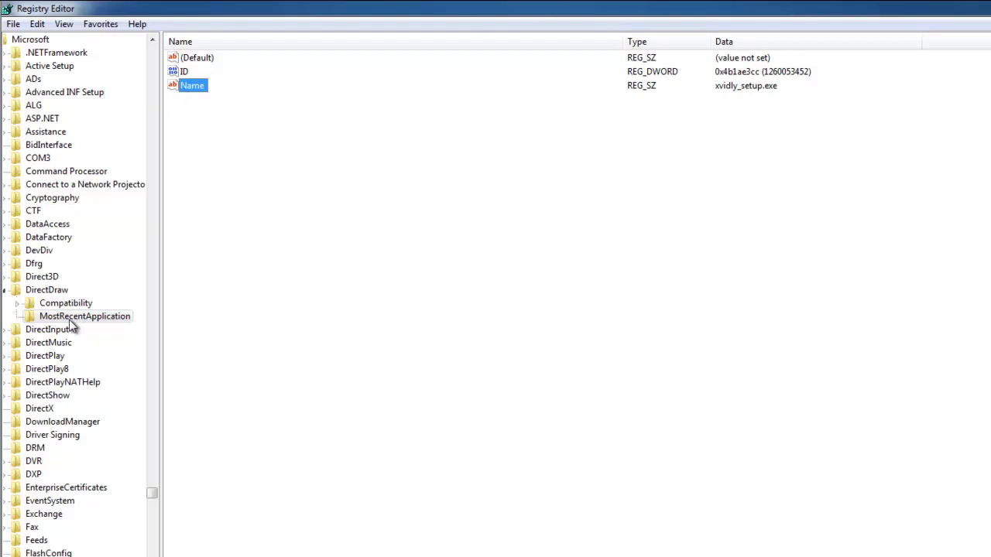
left_click(108, 316)
key("Delete")
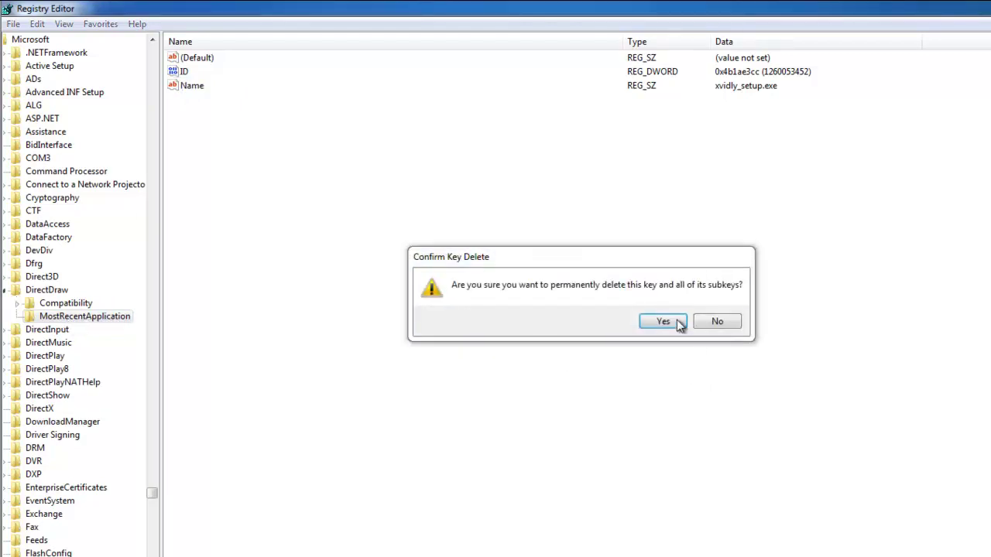
left_click(665, 322)
key("F3")
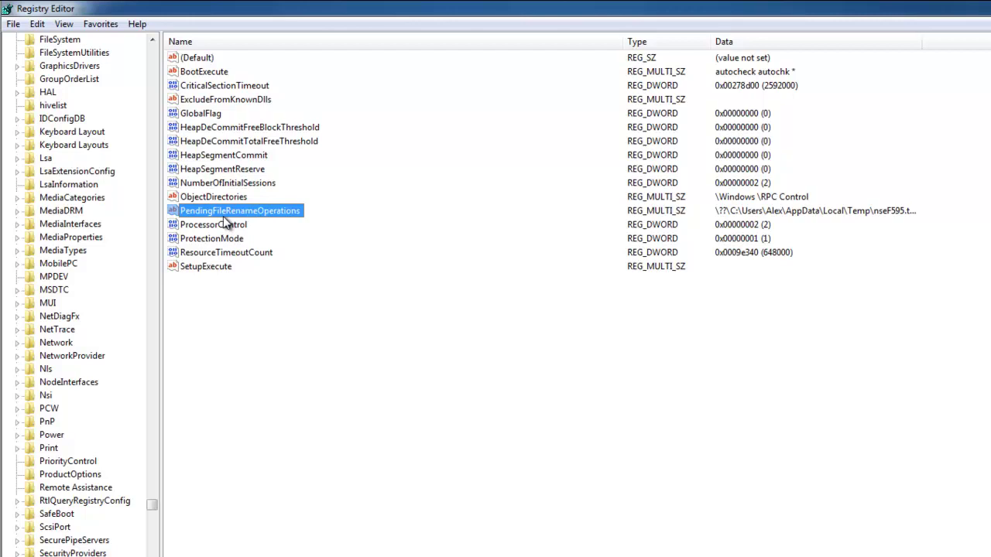
Step: Clear the PendingFileRenameOperations value data and save it
double_click(223, 216)
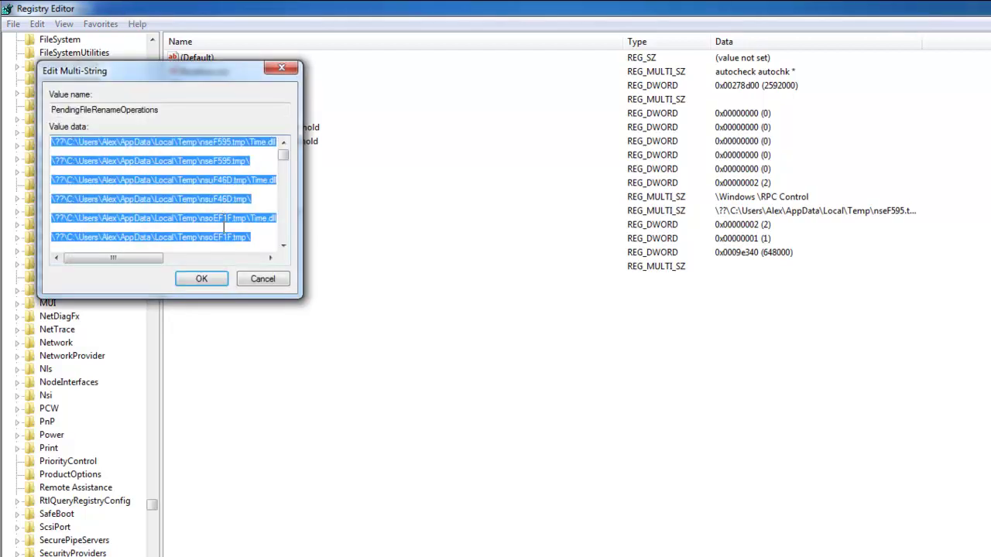
key("Delete")
left_click(219, 280)
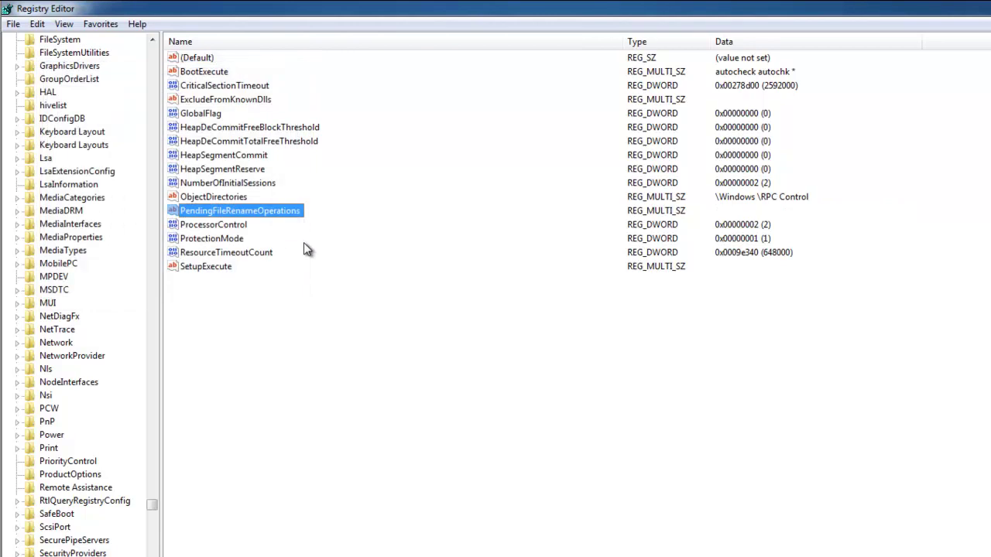
Step: Continue the search until it finishes, then widen the key tree pane
key("F3")
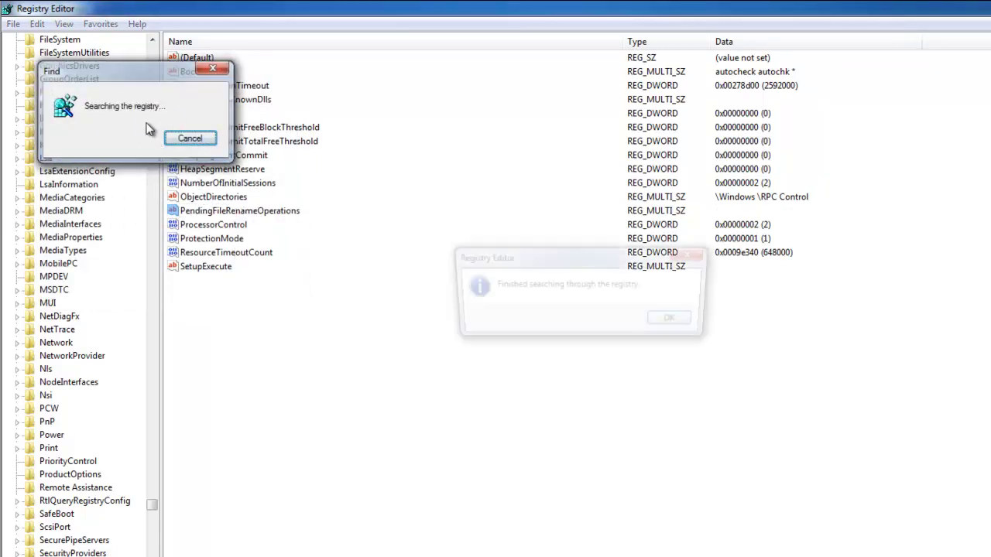
left_click(673, 319)
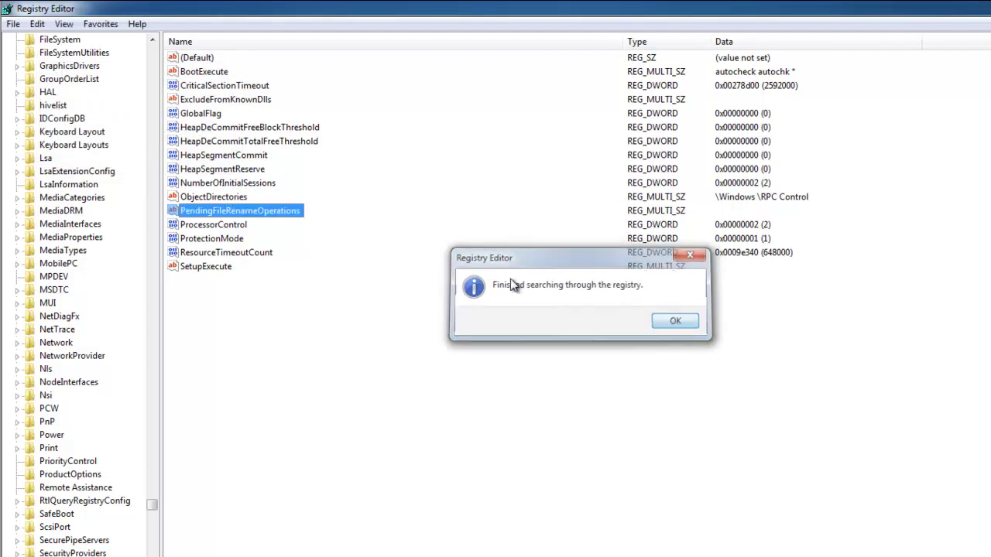
left_click(14, 24)
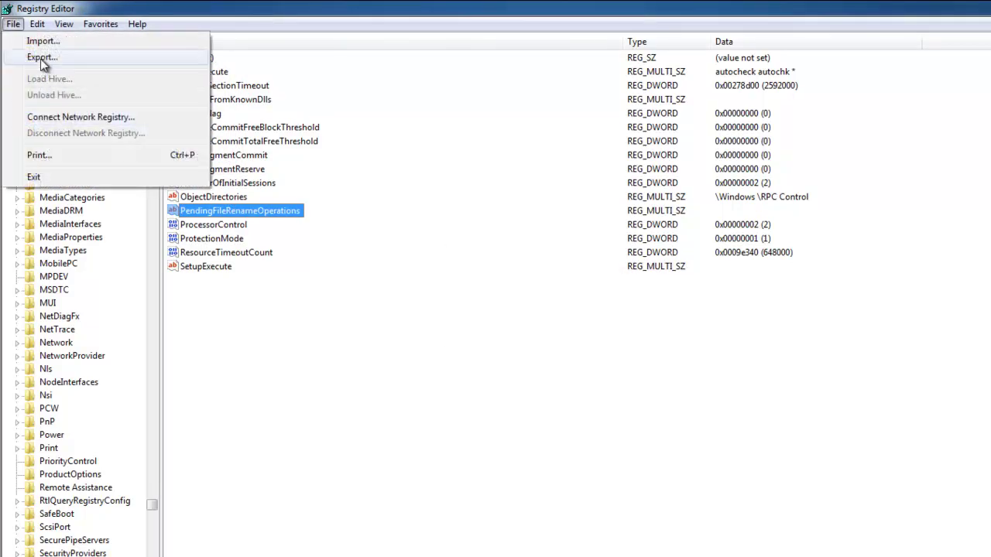
left_click(124, 348)
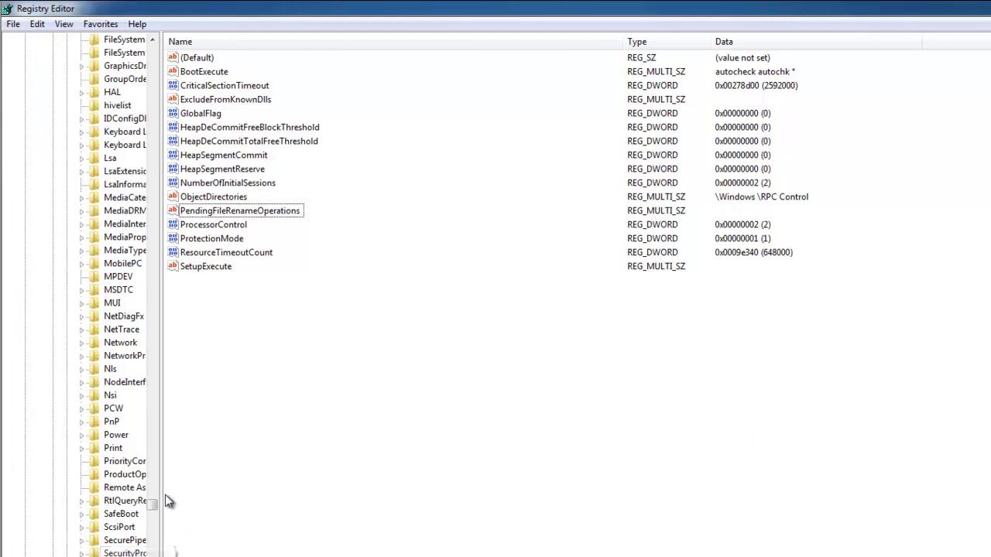
left_click_drag(162, 500, 302, 51)
Step: Collapse the hives, select Computer and search the entire registry for 'lyrics'
left_click(25, 51)
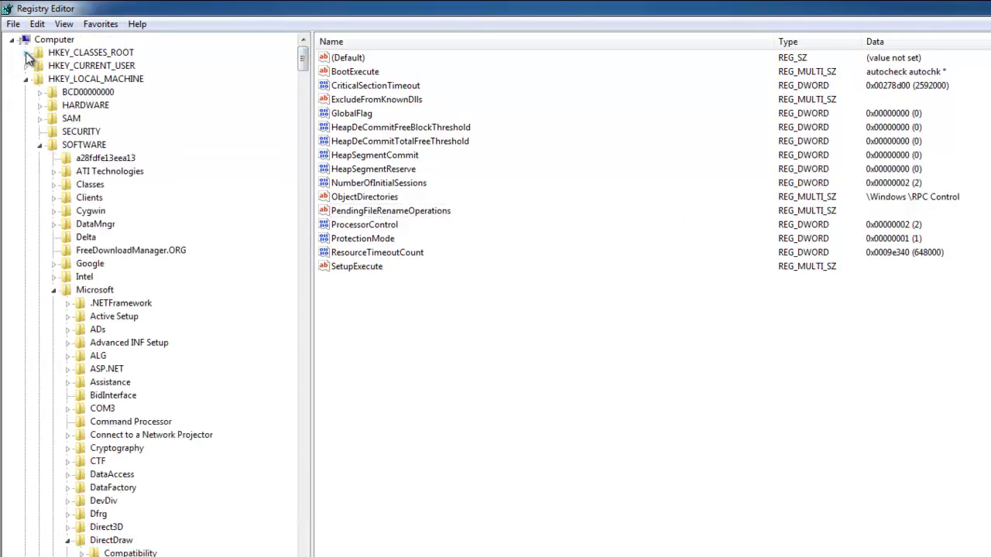
left_click(26, 79)
left_click(43, 40)
left_click(38, 24)
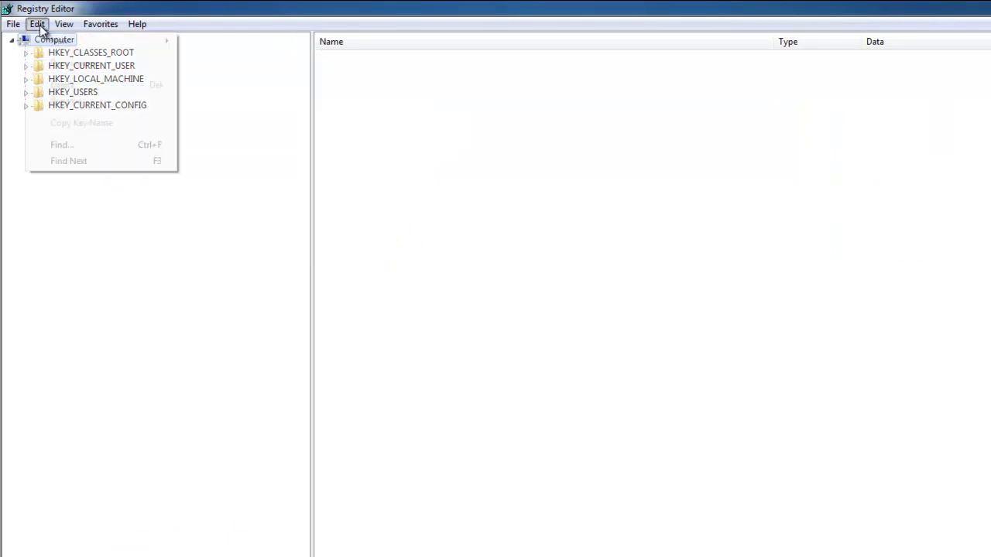
left_click(62, 144)
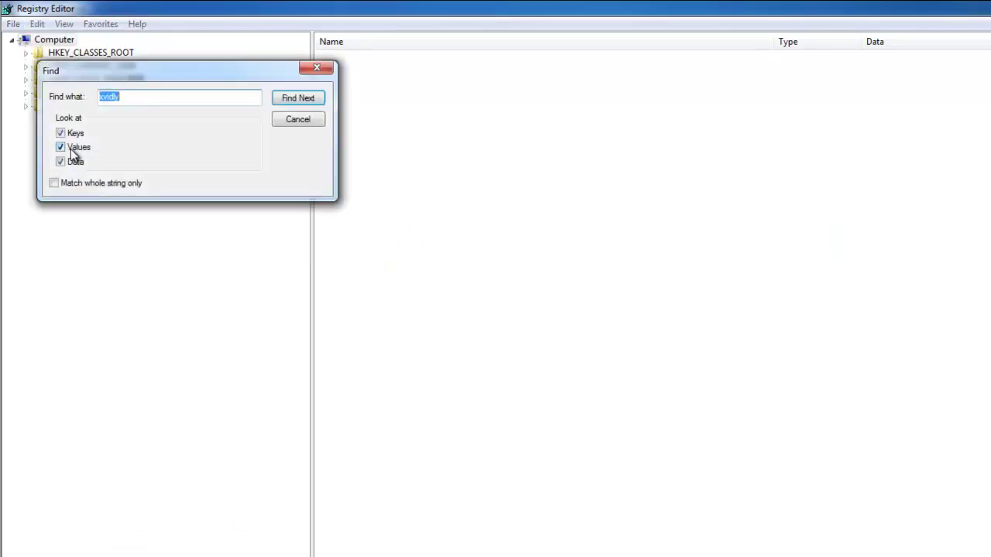
type("g")
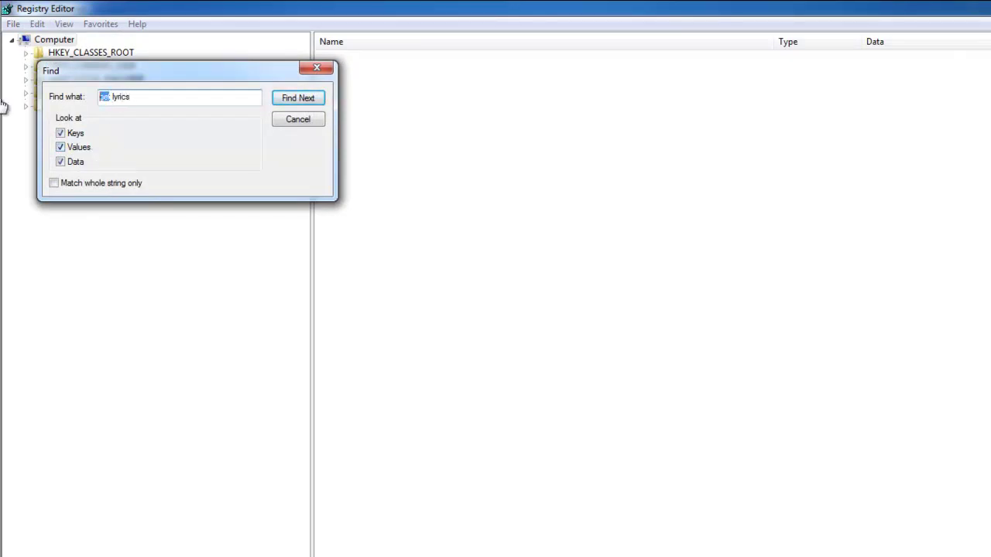
key("BackSpace")
left_click(291, 97)
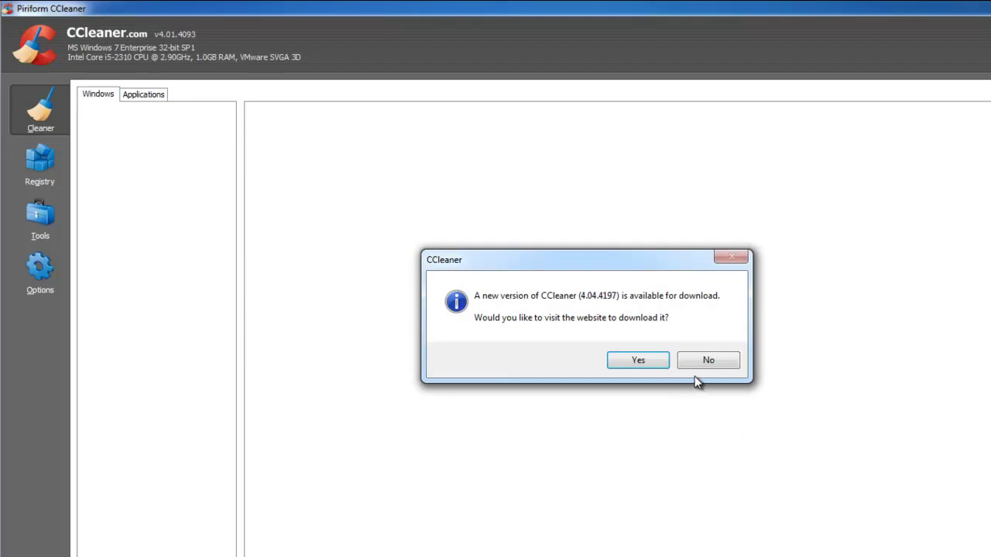
Step: Decline the CCleaner update and delete the pricepeep[1] script file
left_click(706, 366)
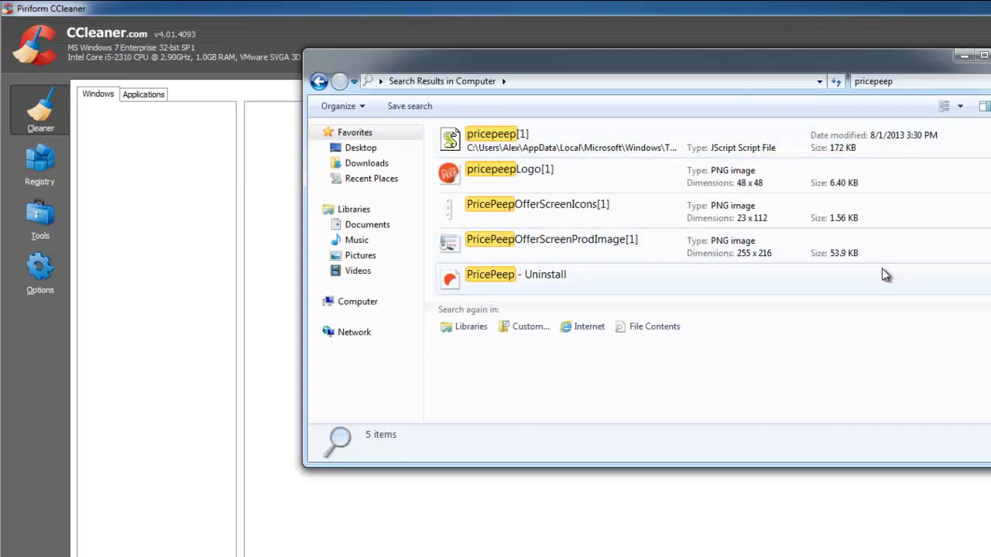
left_click_drag(950, 304, 570, 147)
left_click(586, 152)
key("Delete")
key("Return")
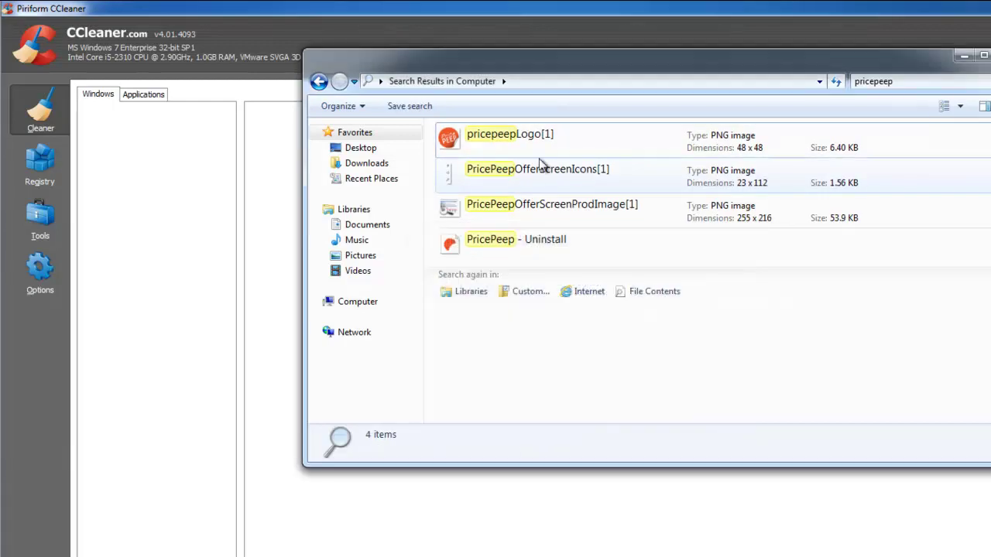
Step: Delete the pricepeepLogo[1], PricePeepOfferScreenIcons[1] and PricePeepOfferScreenProdImage[1] images
left_click(513, 143)
key("Delete")
key("Return")
left_click(510, 144)
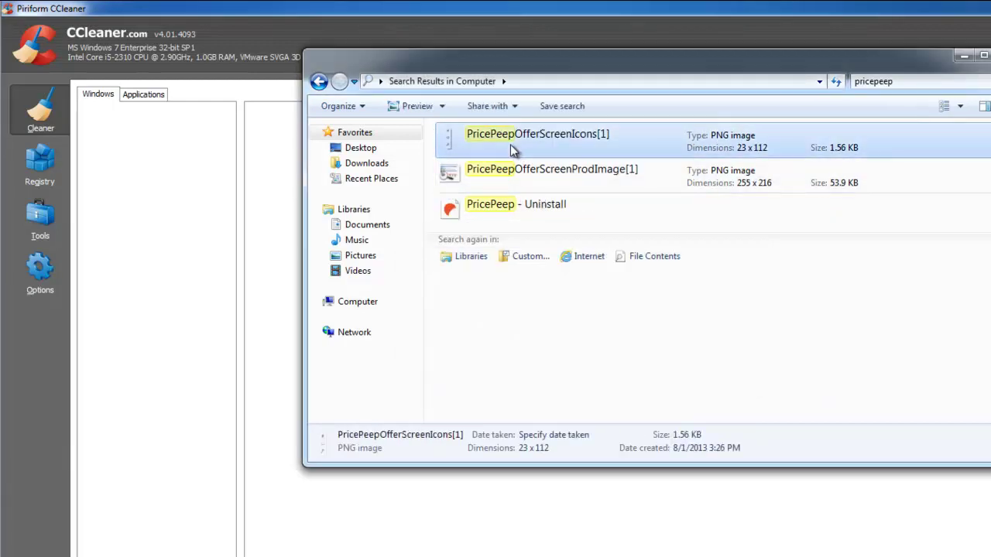
key("Delete")
key("Return")
left_click(499, 137)
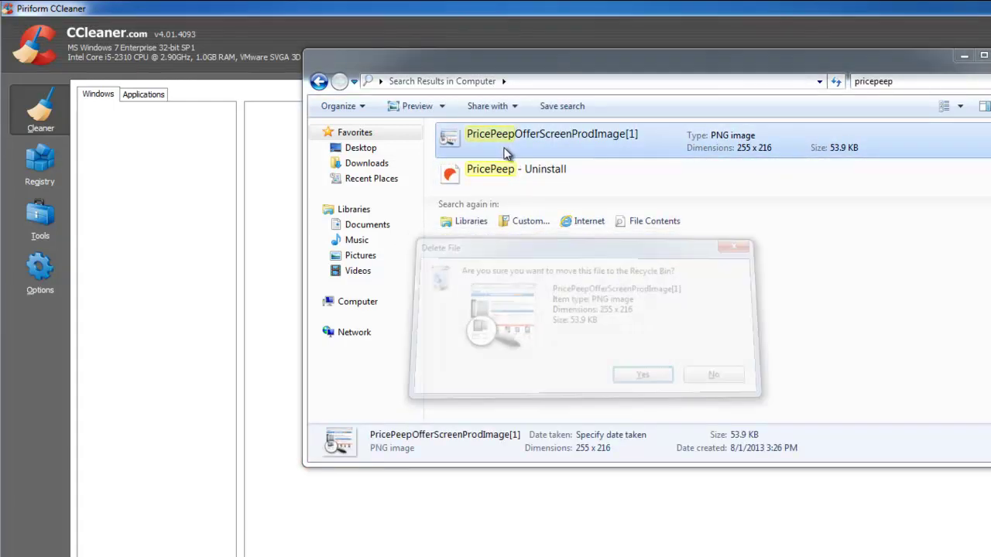
key("Delete")
key("Return")
Step: Try deleting the PricePeep - Uninstall entry, then search the computer for 'xvidly'
left_click(499, 134)
key("Delete")
key("Return")
left_click(884, 83)
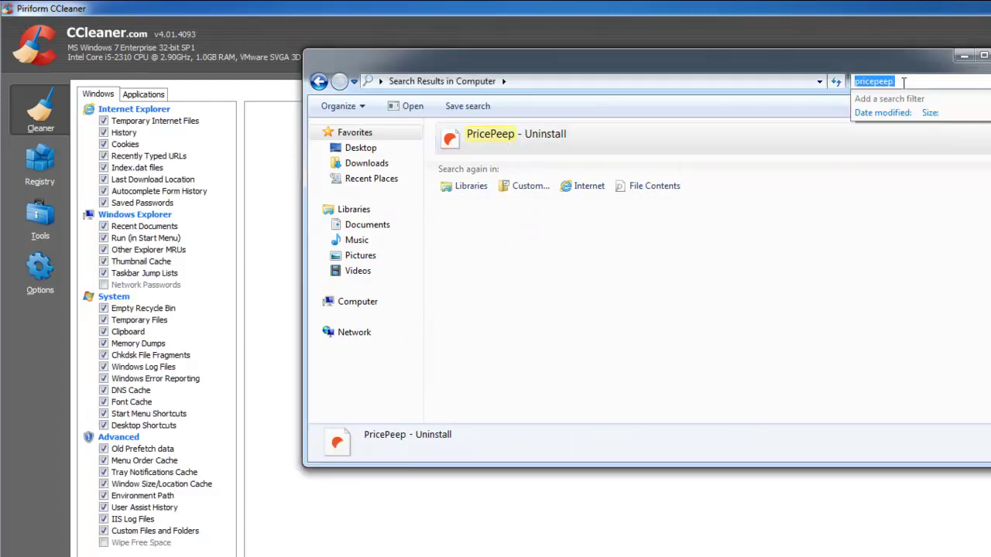
type("xvidly")
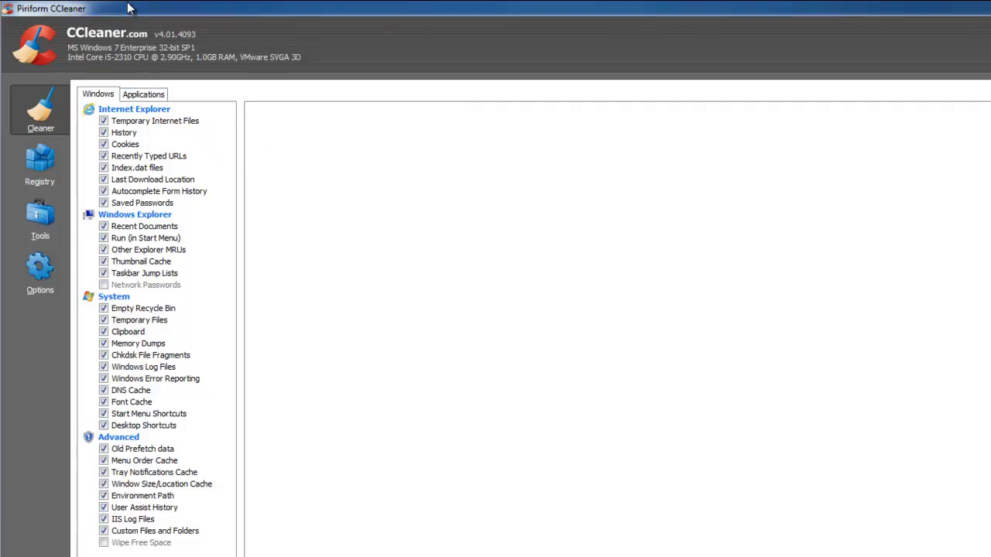
Step: Bring up CCleaner, then switch via the xvidly search to Registry Editor's DirectMusicLyricsTrack match
left_click(78, 89)
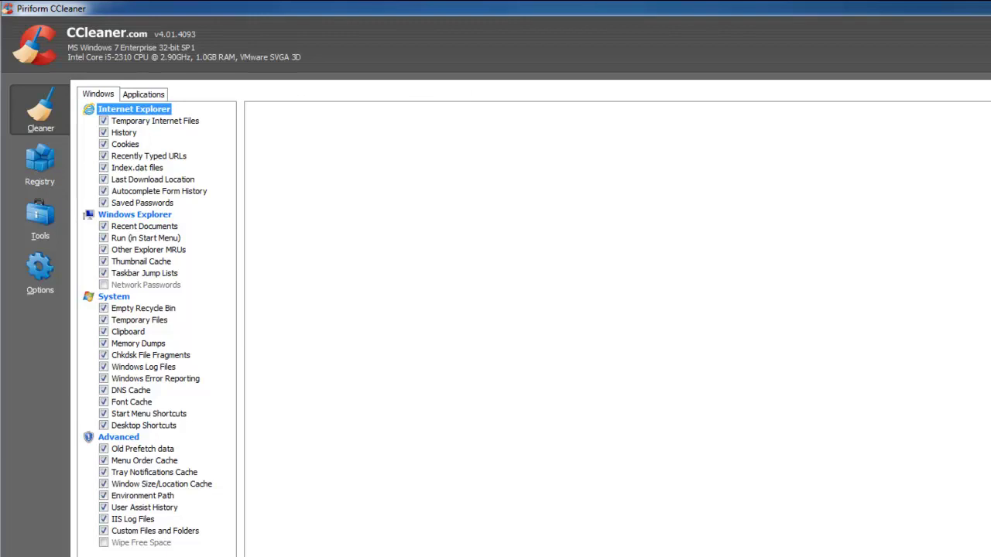
key("alt+Tab")
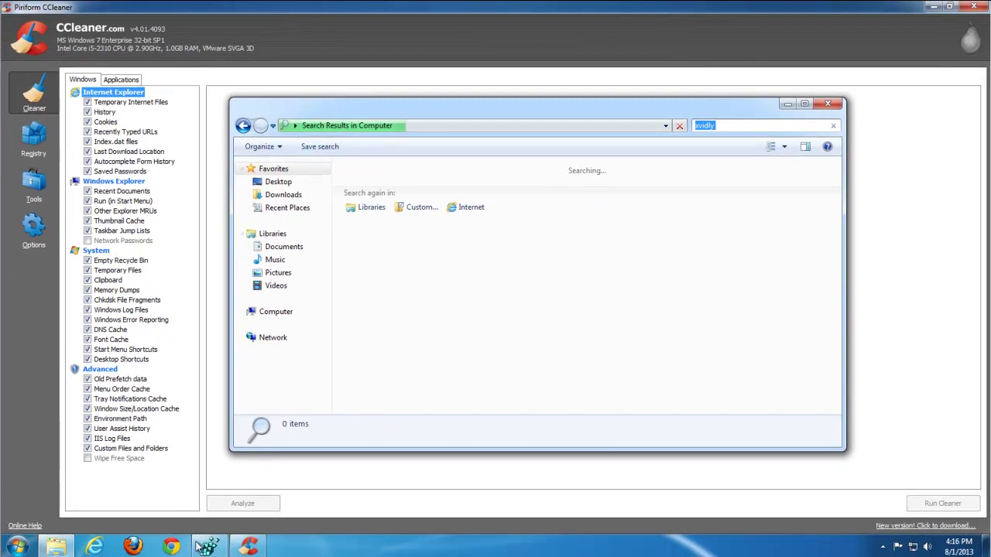
key("alt+Tab")
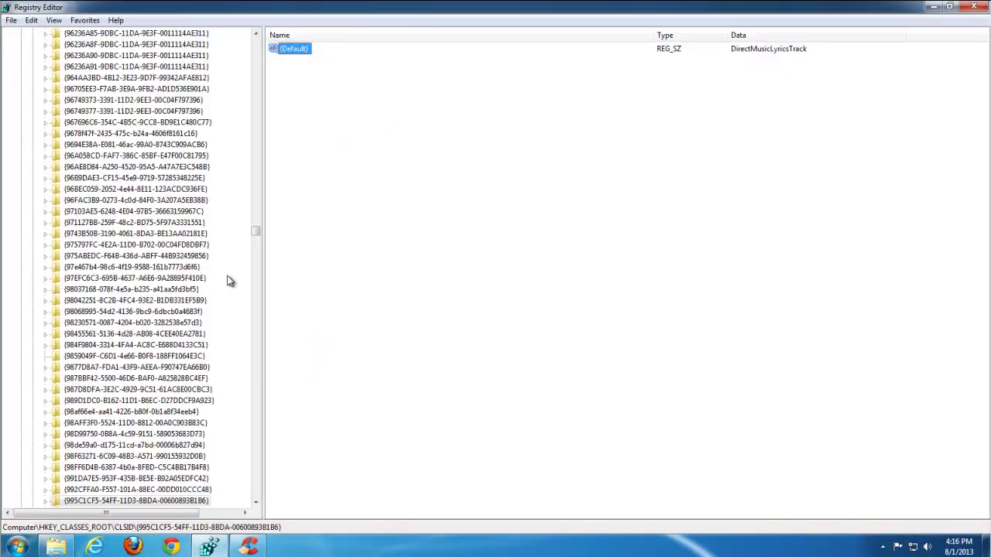
Step: Skip past the DirectMusicLyricsTrack match and scroll the key tree back to the top
key("F3")
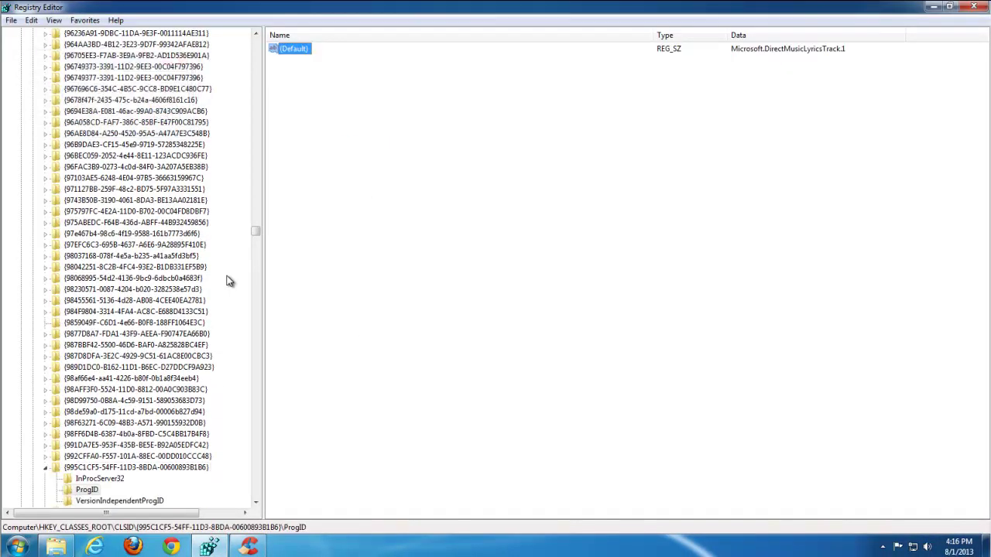
left_click(11, 20)
mouse_move(31, 20)
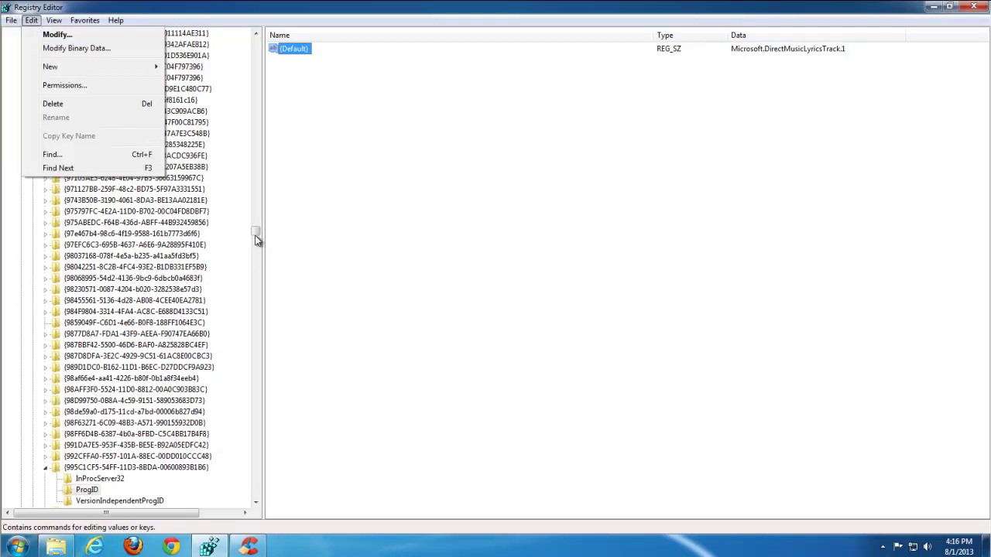
left_click_drag(255, 235, 256, 35)
Step: Collapse HKEY_CLASSES_ROOT, select Computer, and search the whole registry for 'getlyrics'
left_click(22, 44)
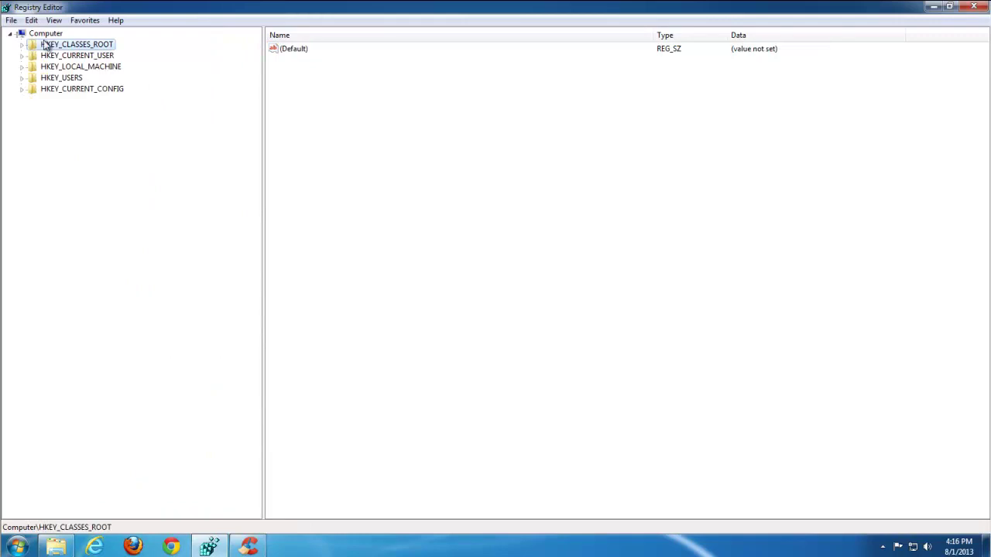
left_click(37, 33)
left_click(31, 20)
left_click(52, 121)
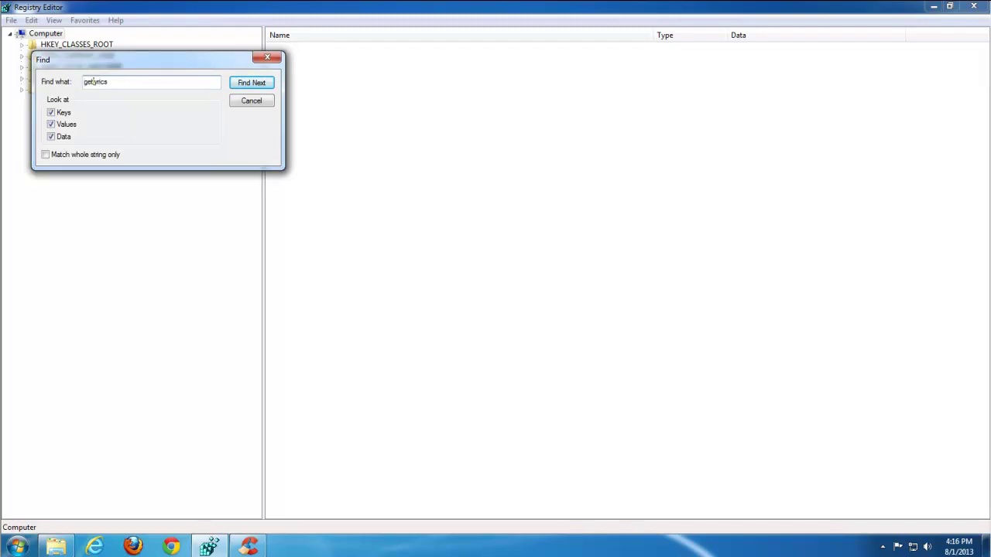
left_click(257, 88)
left_click(246, 545)
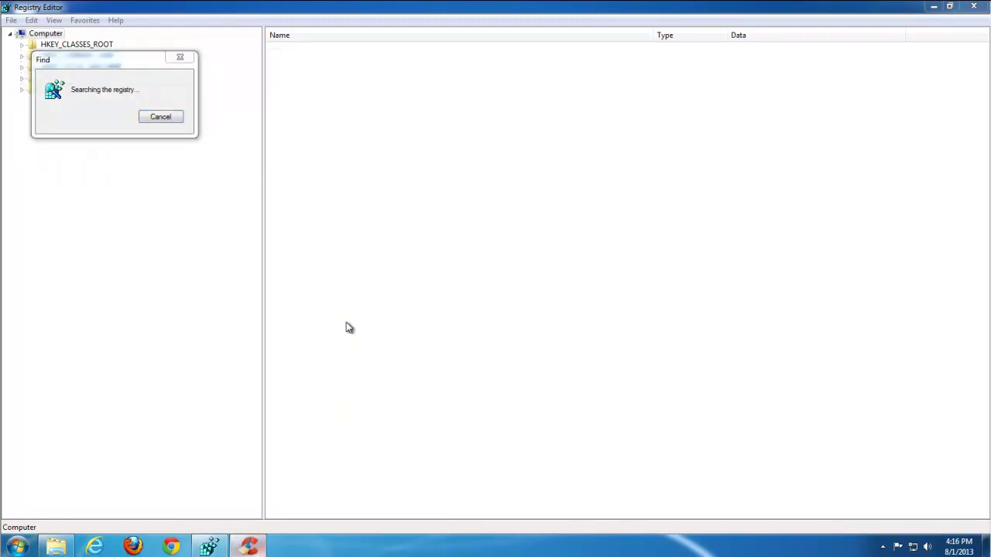
Step: Dismiss the notification and delete the xVidly folder from AppData Roaming
mouse_move(240, 550)
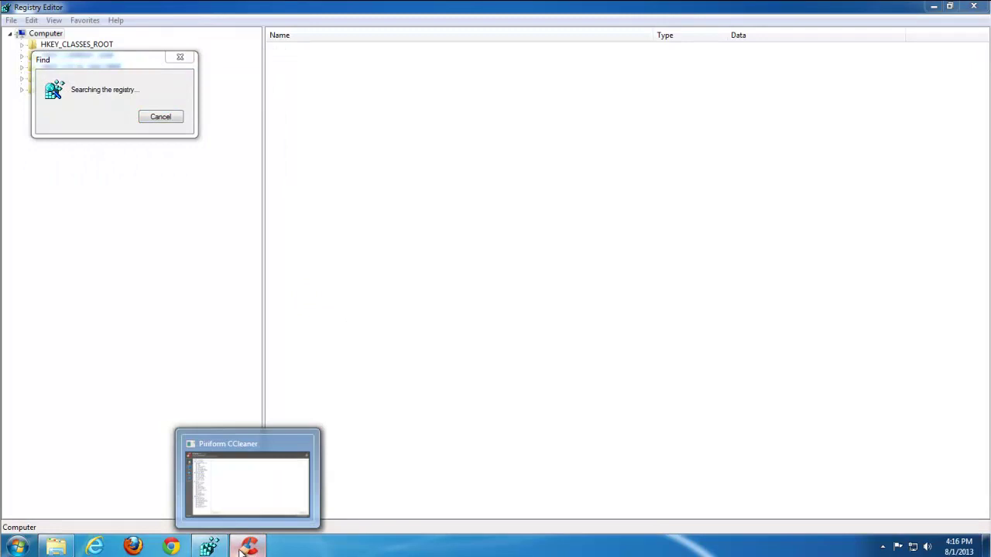
left_click(56, 546)
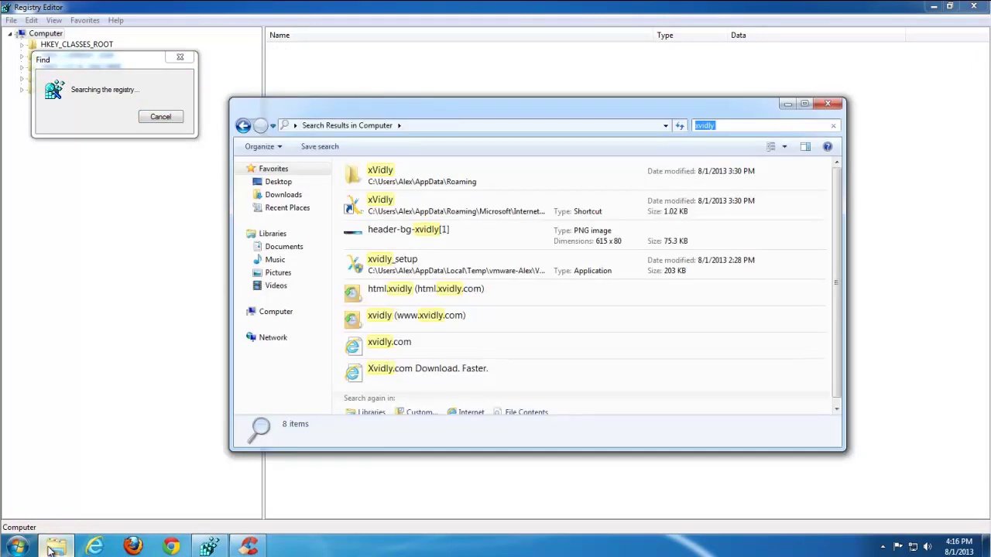
left_click(391, 183)
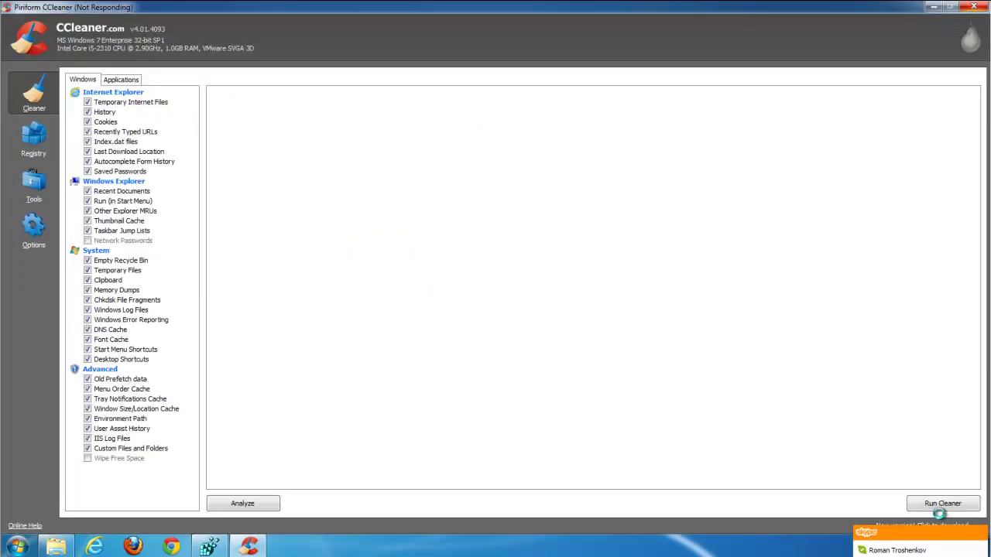
left_click(980, 534)
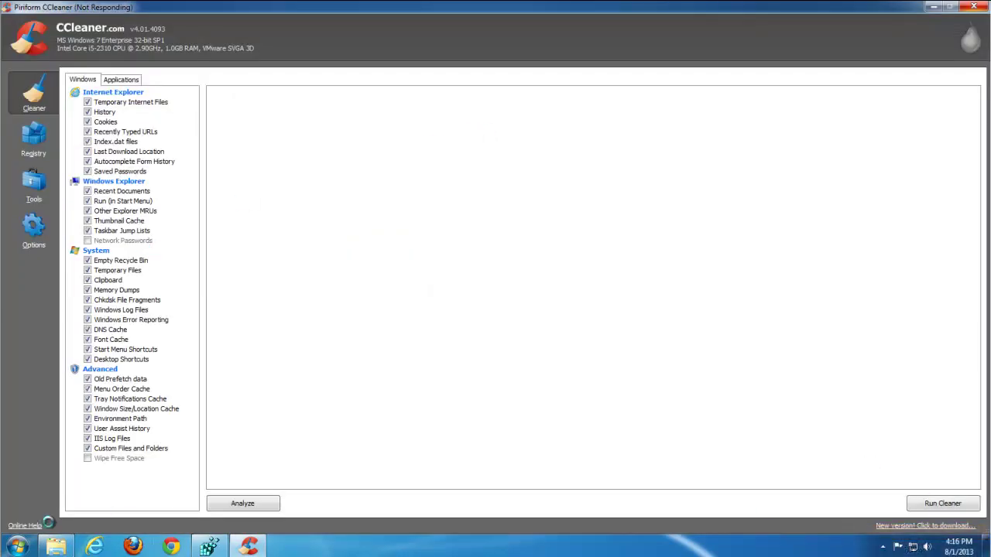
left_click(58, 547)
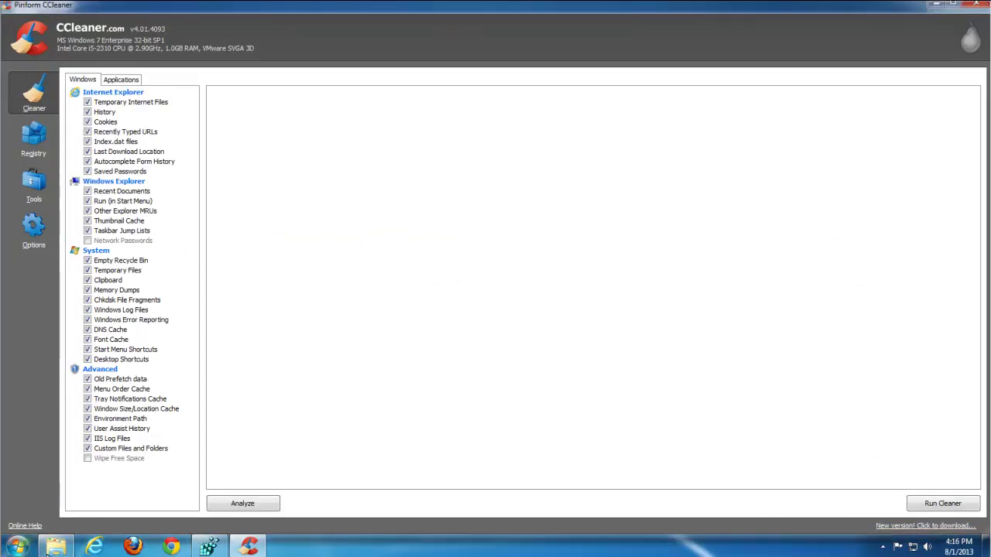
left_click(420, 181)
key("Delete")
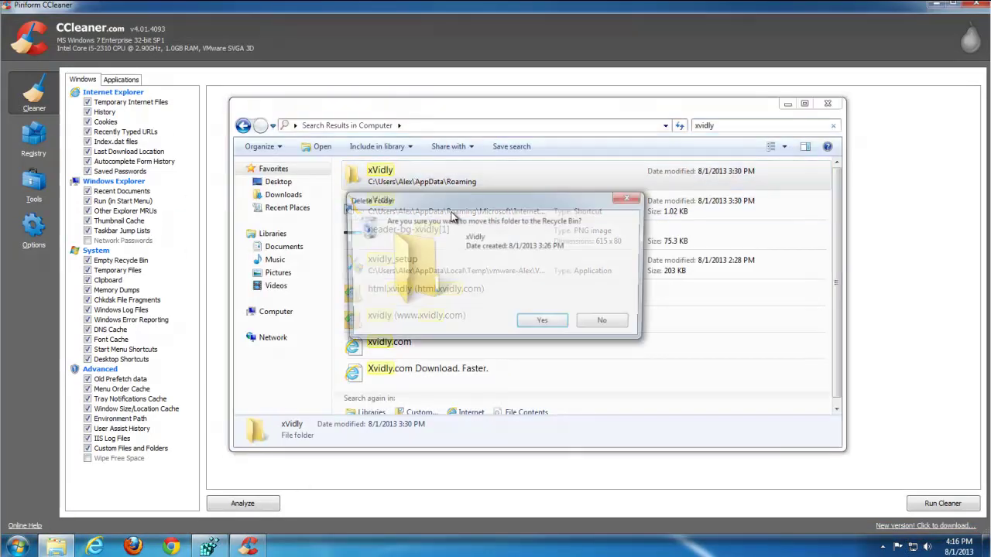
left_click(544, 323)
Step: Delete the xVidly shortcut, the header-bg-xvidly[1] image and the xvidly_setup program
left_click(418, 176)
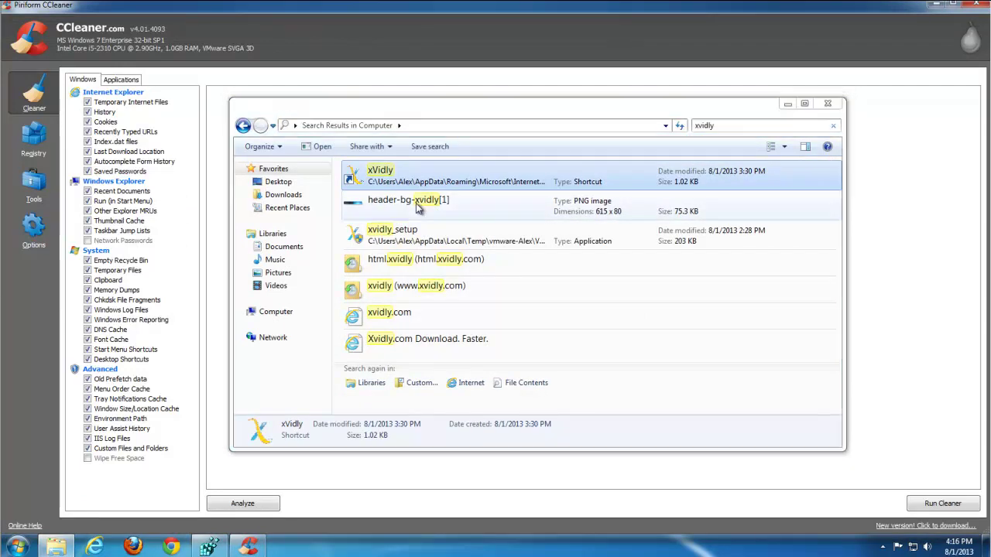
key("Delete")
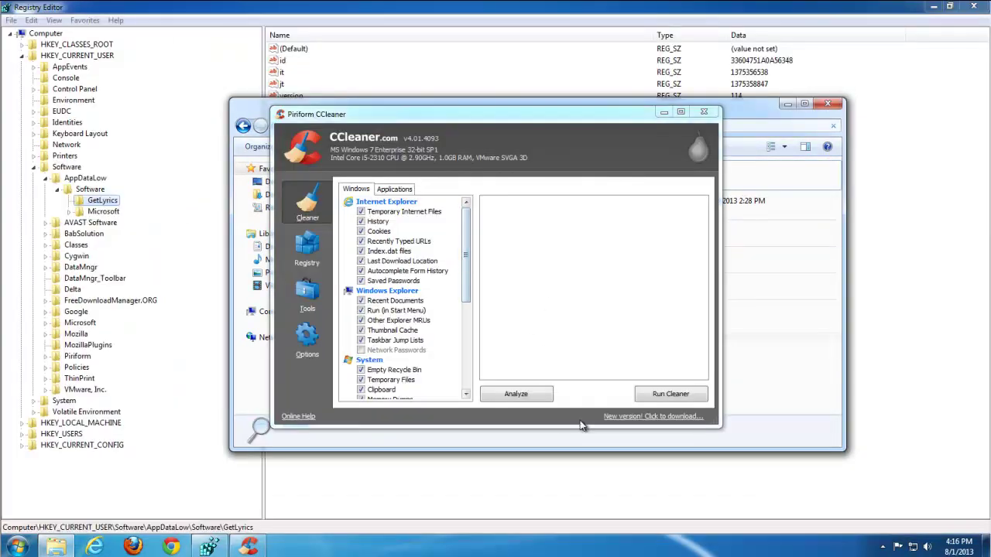
left_click(565, 174)
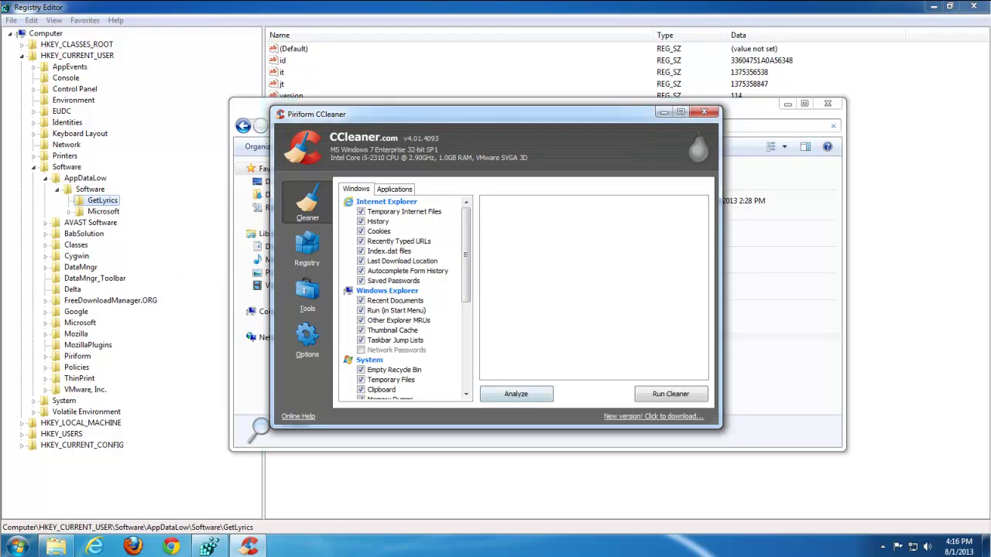
left_click(56, 547)
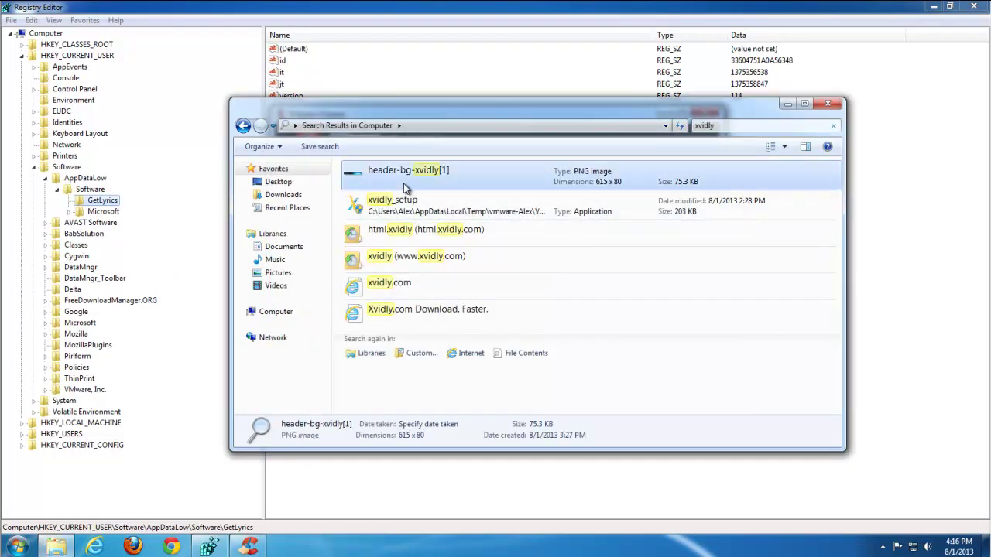
key("Delete")
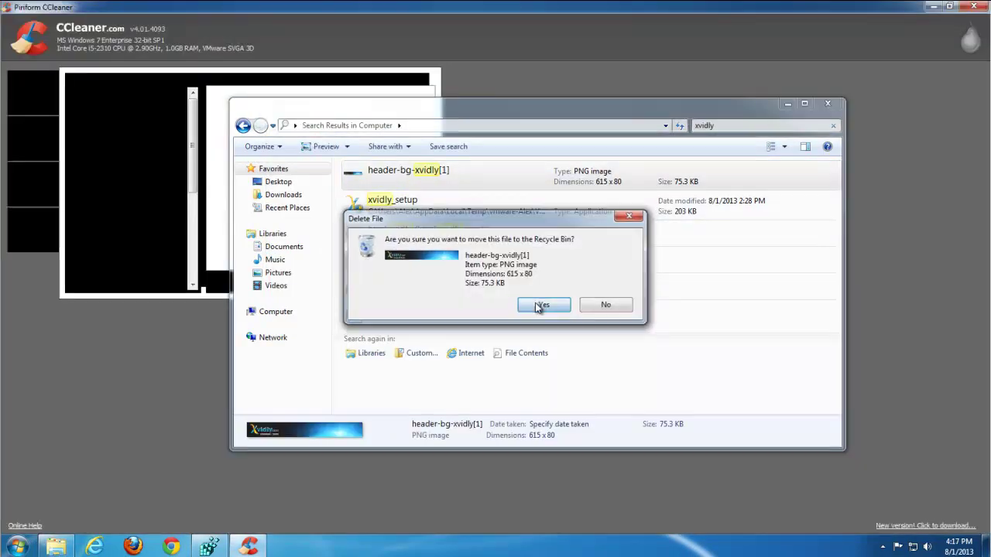
left_click(541, 305)
left_click(393, 175)
key("Delete")
left_click(545, 326)
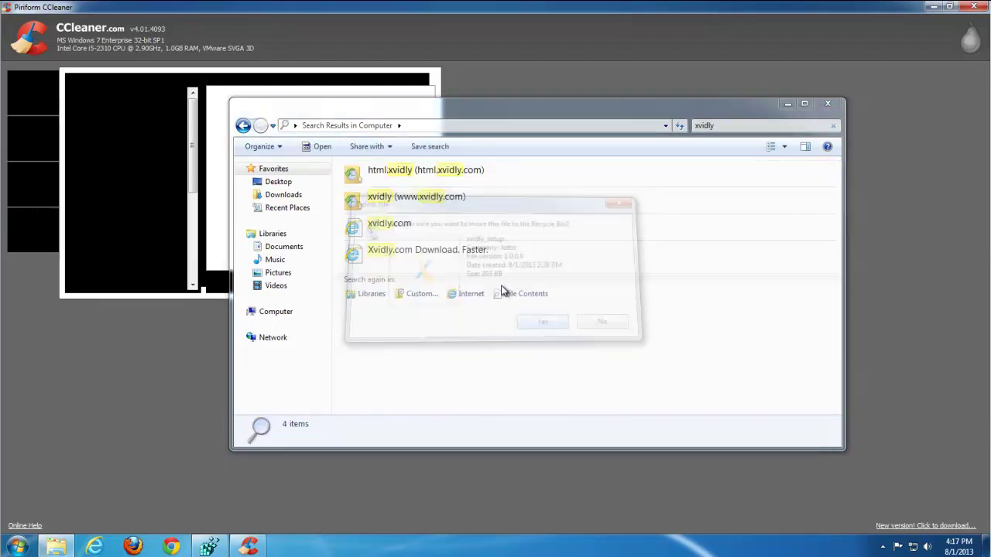
left_click(394, 175)
key("Delete")
left_click(531, 300)
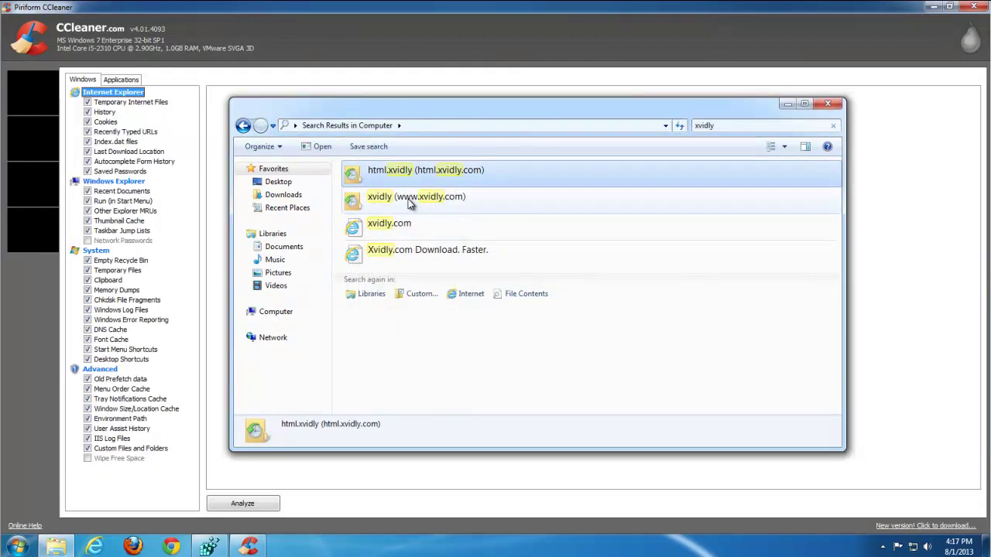
left_click(407, 201)
key("Delete")
left_click(519, 300)
Step: Try permanently deleting xvidly.com, and decline deleting 'Xvidly.com Download. Faster.'
left_click(393, 226)
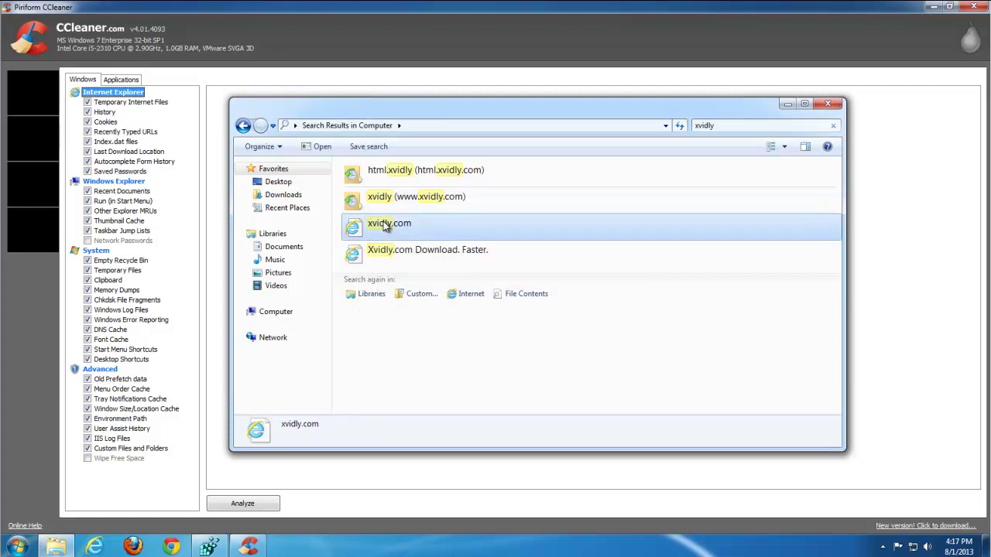
key("Delete")
left_click(538, 300)
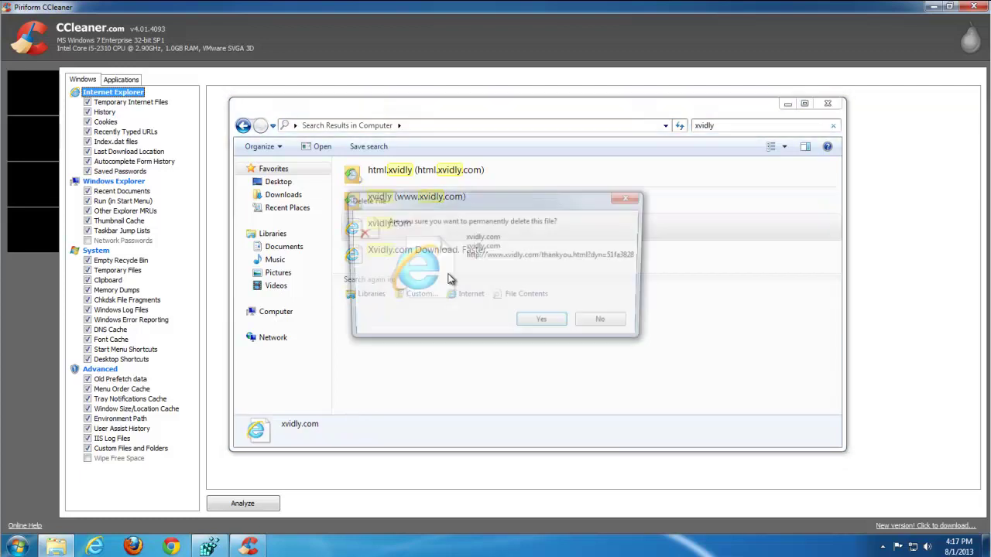
left_click(544, 325)
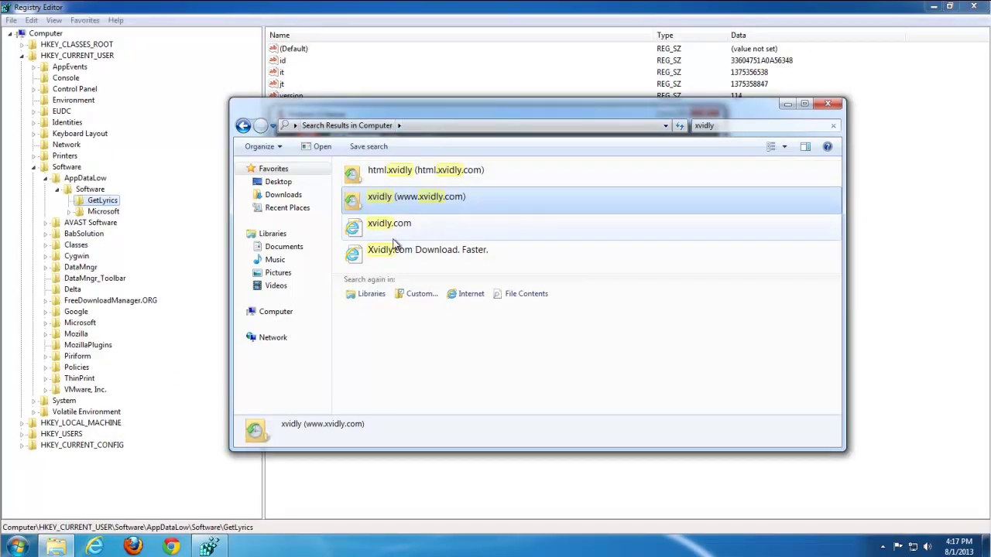
left_click(438, 261)
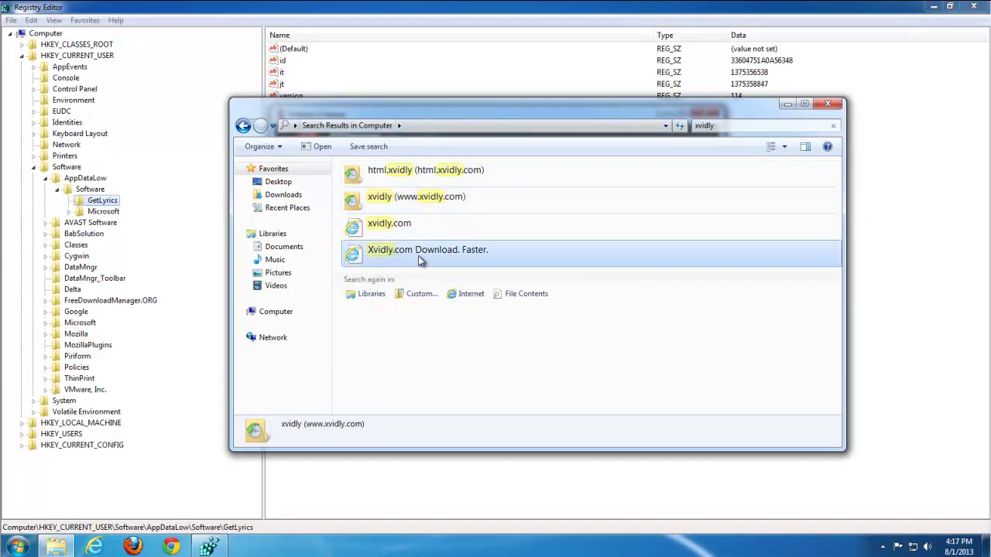
key("Delete")
left_click(526, 297)
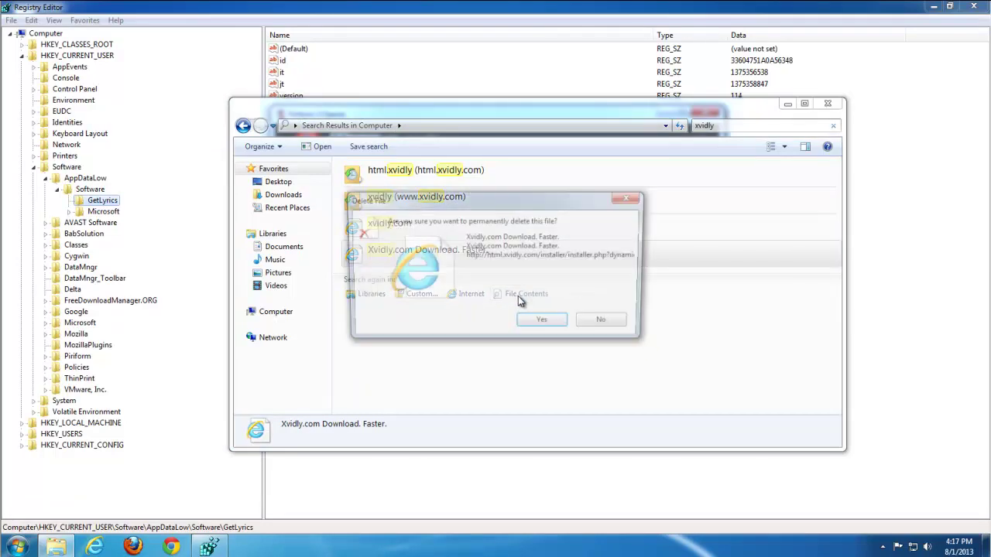
left_click(610, 328)
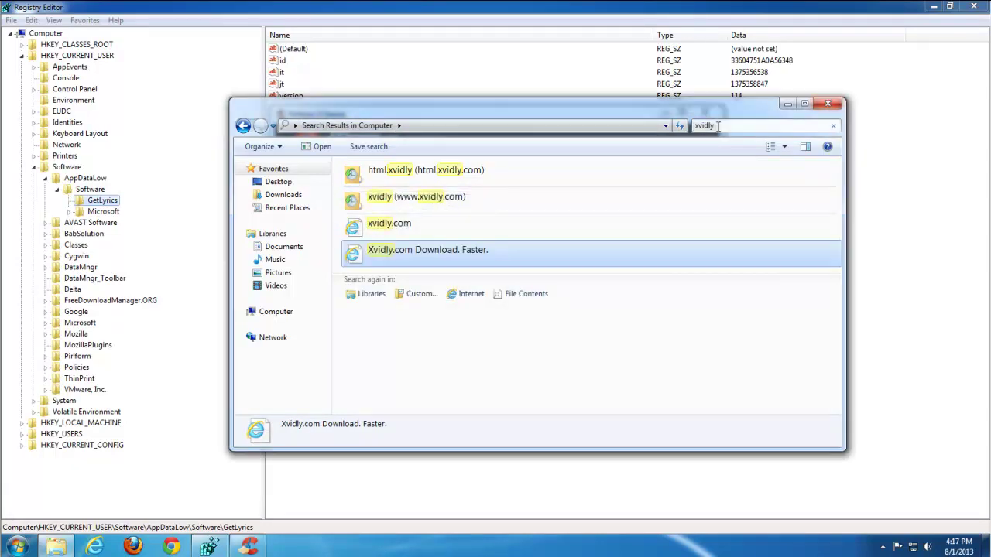
Step: Change the Explorer file search term to 'getly'
left_click(724, 126)
type("getlyrics")
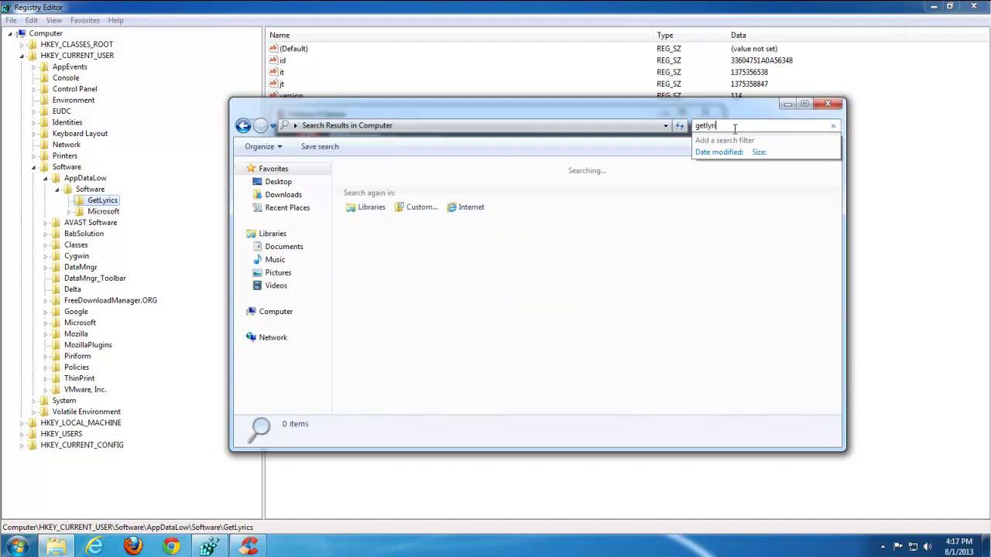
left_click(95, 212)
Step: Delete the GetLyrics key with all its subkeys and continue the registry search
left_click(96, 201)
key("Delete")
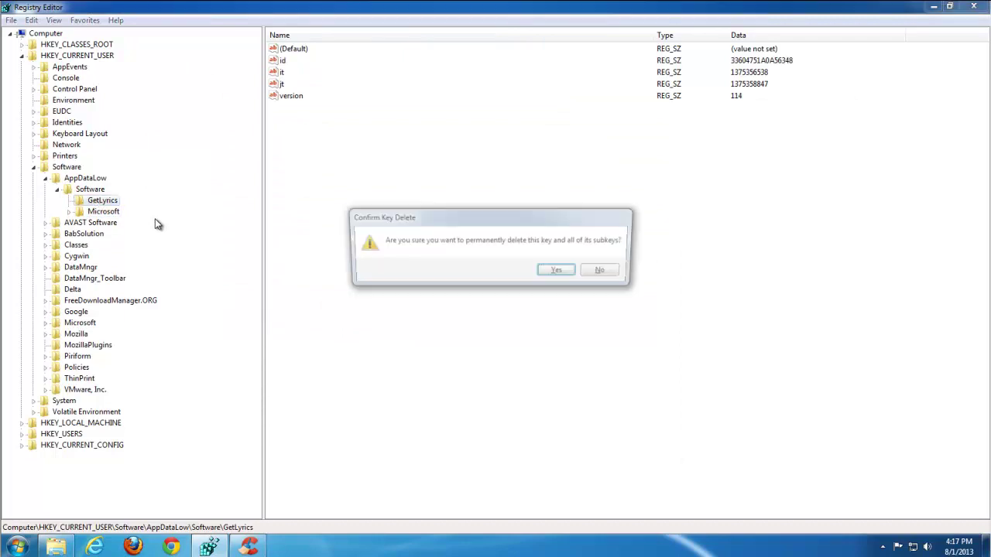
left_click(558, 271)
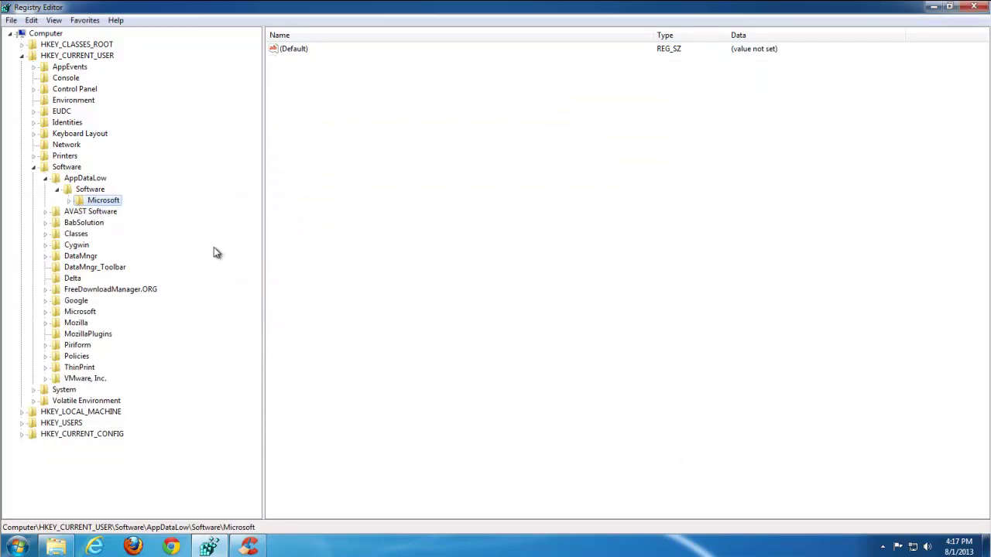
key("F3")
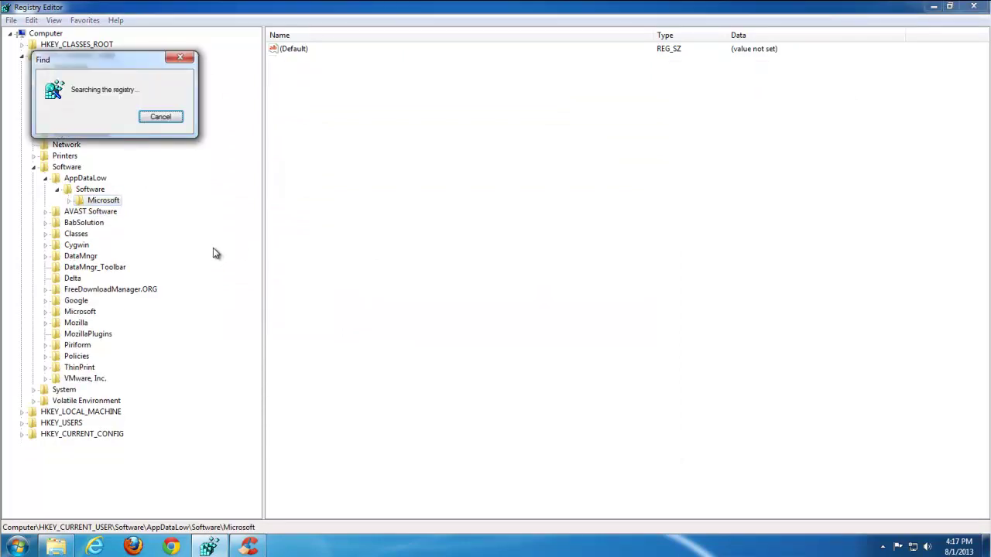
left_click(249, 547)
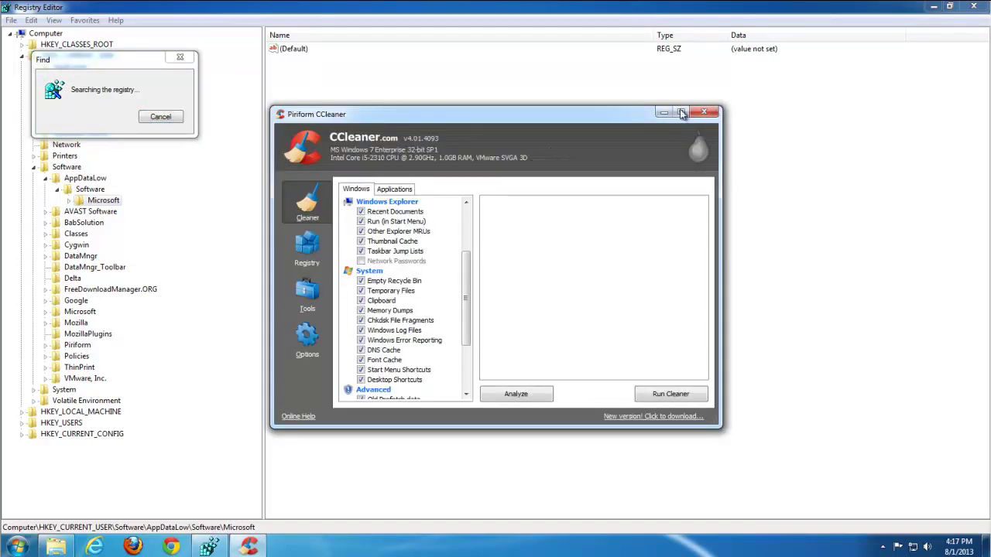
left_click(210, 547)
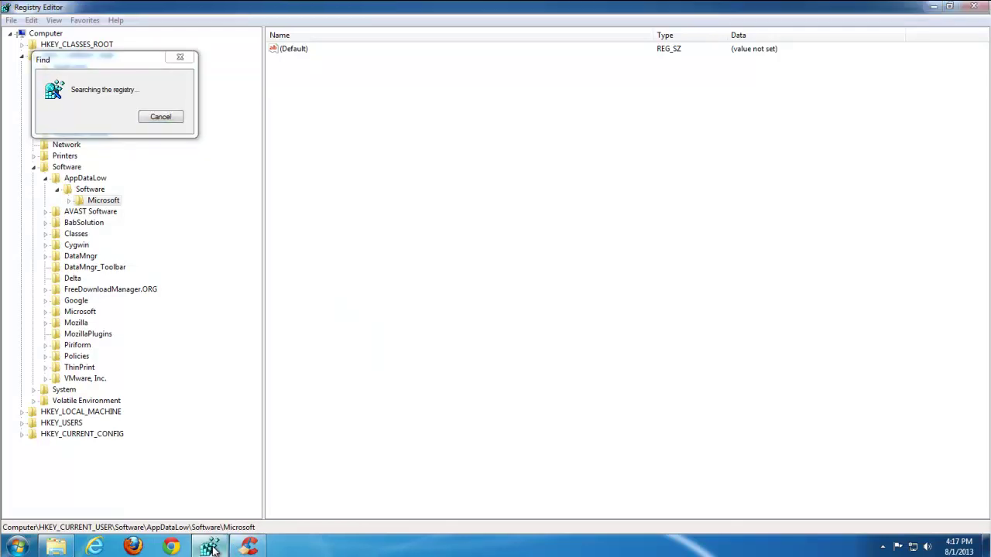
Step: Rerun the Explorer search for 'getlyrics', then open CCleaner's Registry cleaner
left_click(249, 547)
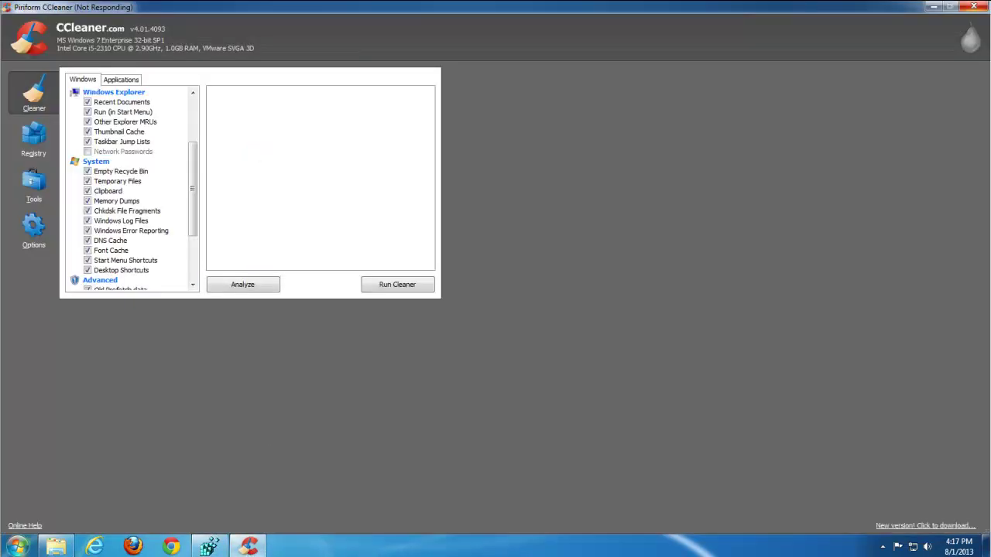
left_click(55, 547)
left_click_drag(474, 122, 504, 117)
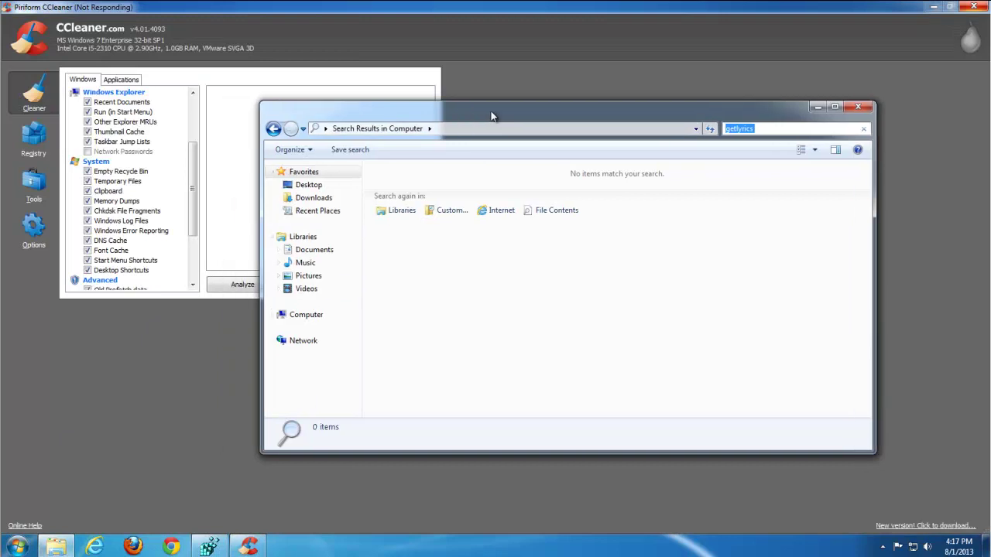
left_click(767, 132)
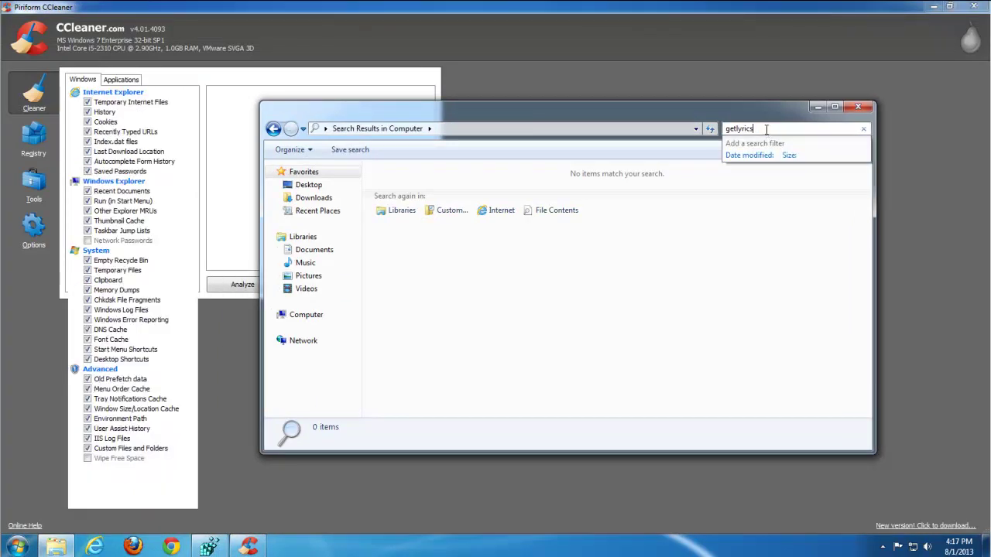
key("Return")
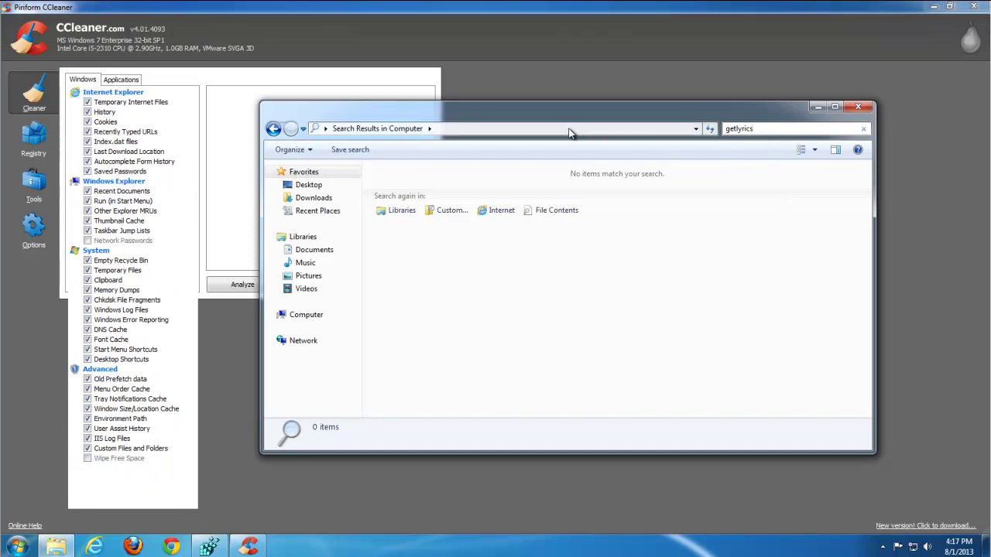
key("Return")
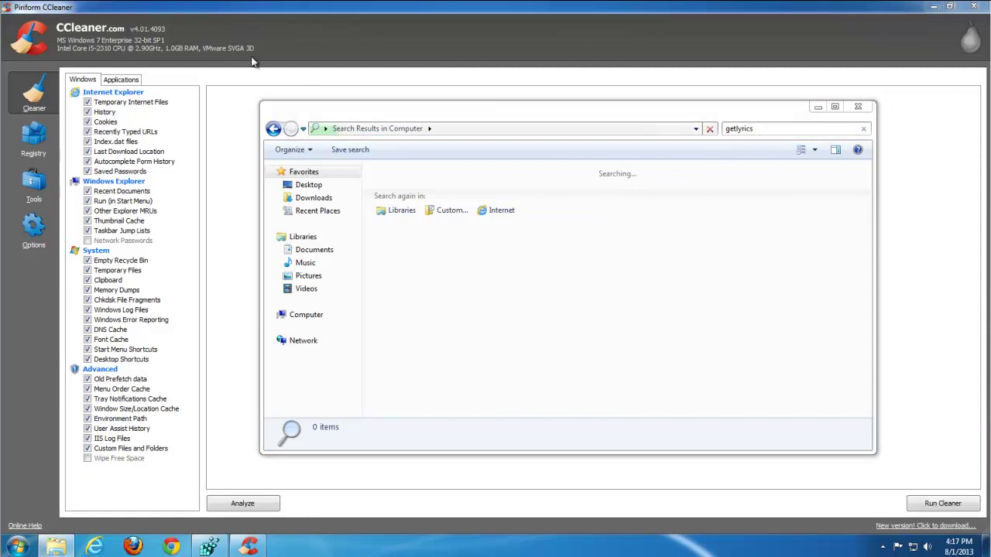
left_click(211, 547)
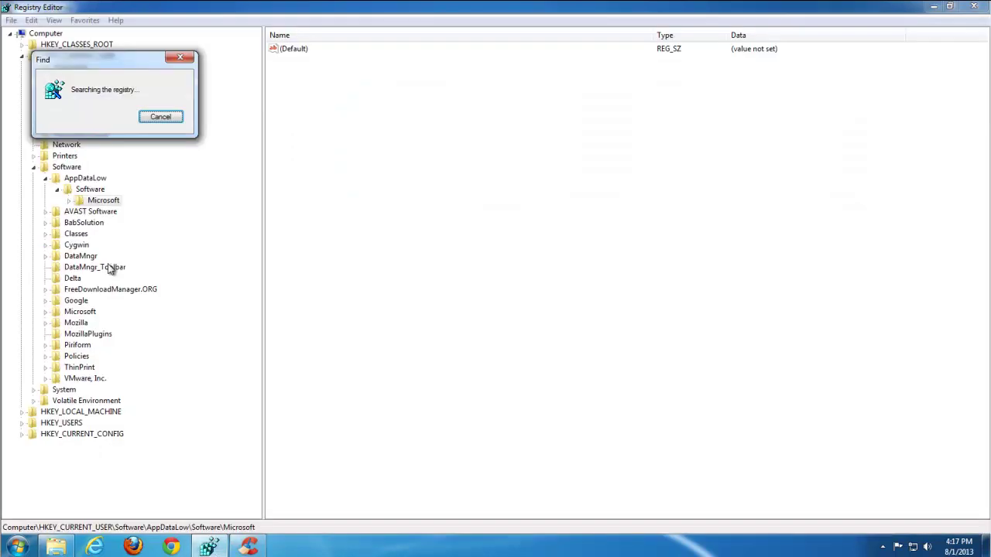
left_click(246, 547)
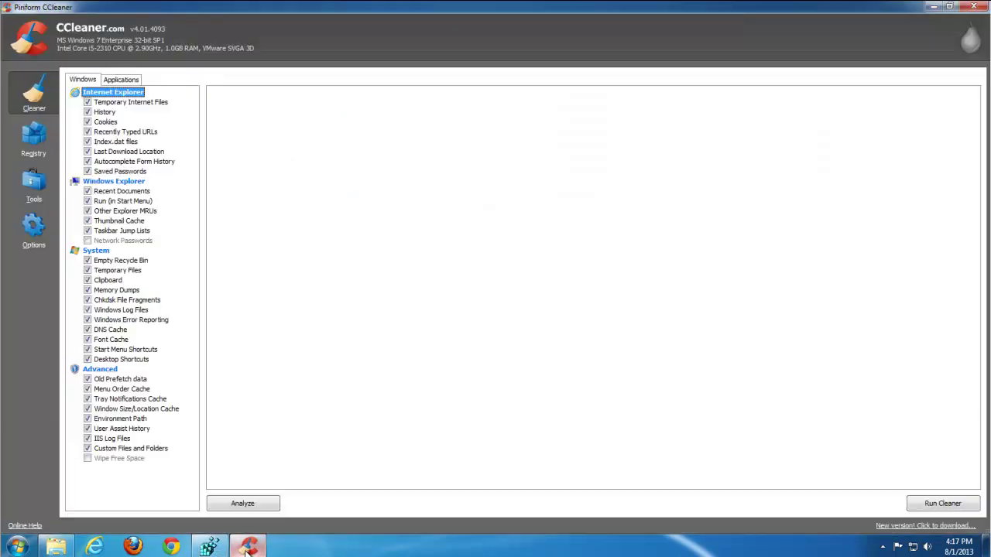
left_click(36, 137)
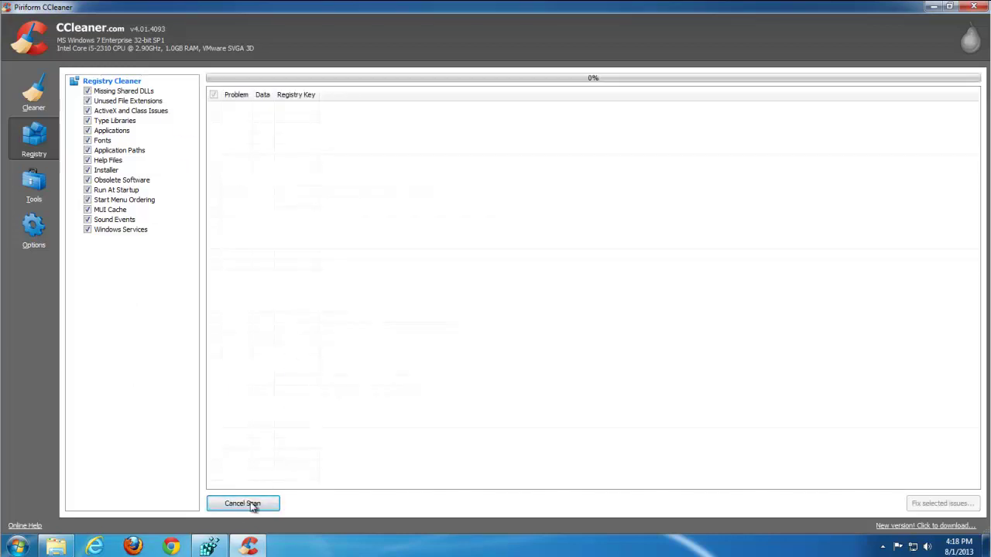
Step: Acknowledge the finished registry search and collapse HKEY_CURRENT_USER back to the top
left_click(209, 546)
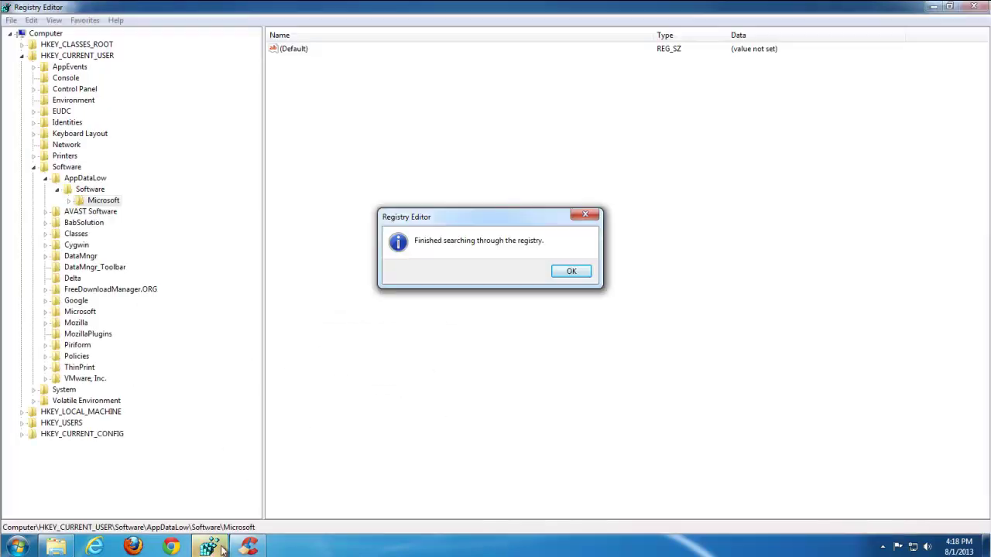
left_click(566, 273)
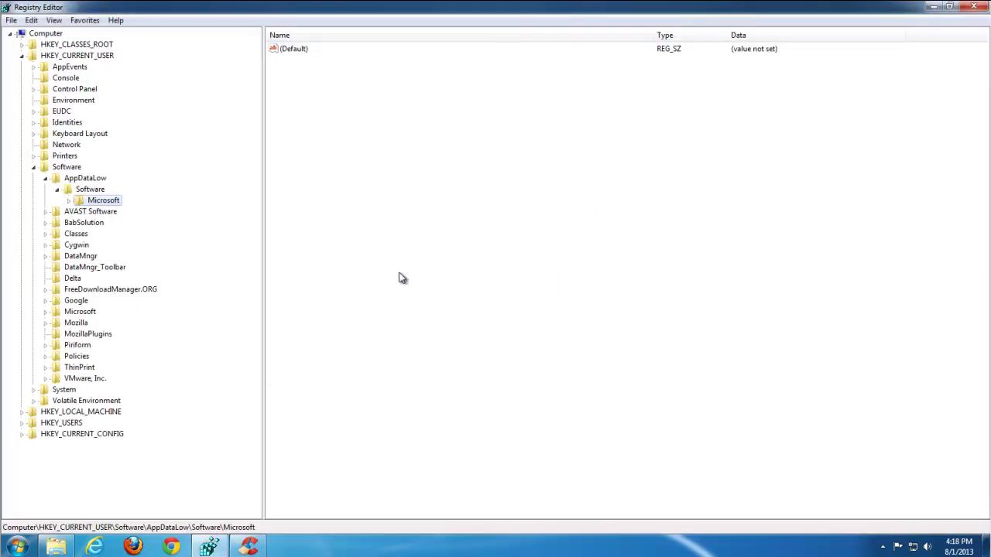
left_click(34, 168)
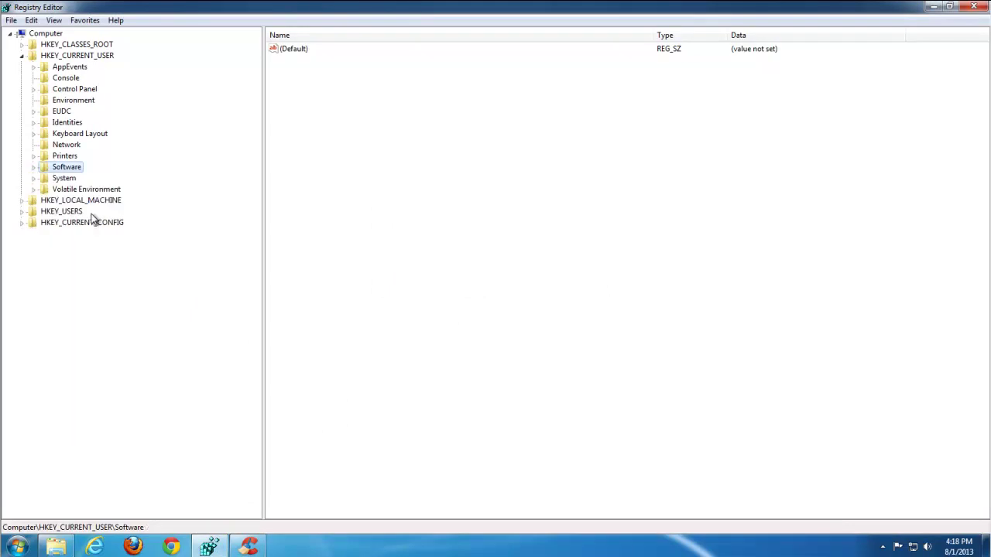
double_click(34, 56)
Step: Search the registry for 'download mana' and delete the found force_data_folder value
left_click(31, 21)
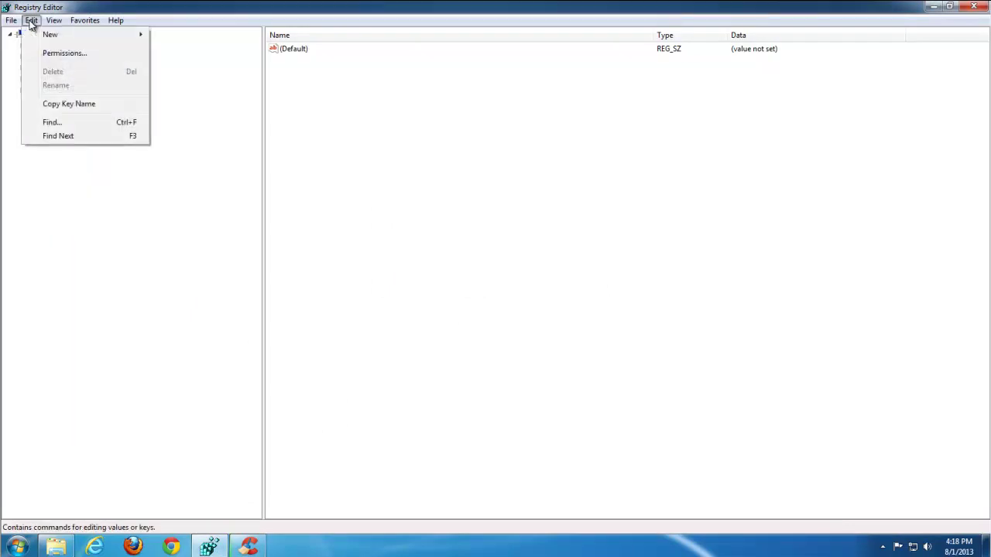
left_click(59, 120)
type("download manager")
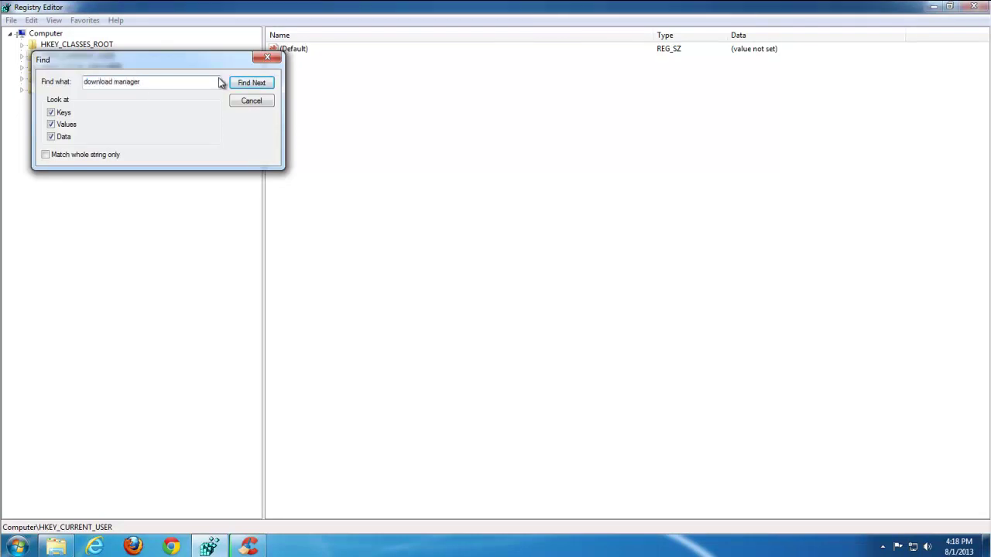
left_click(234, 83)
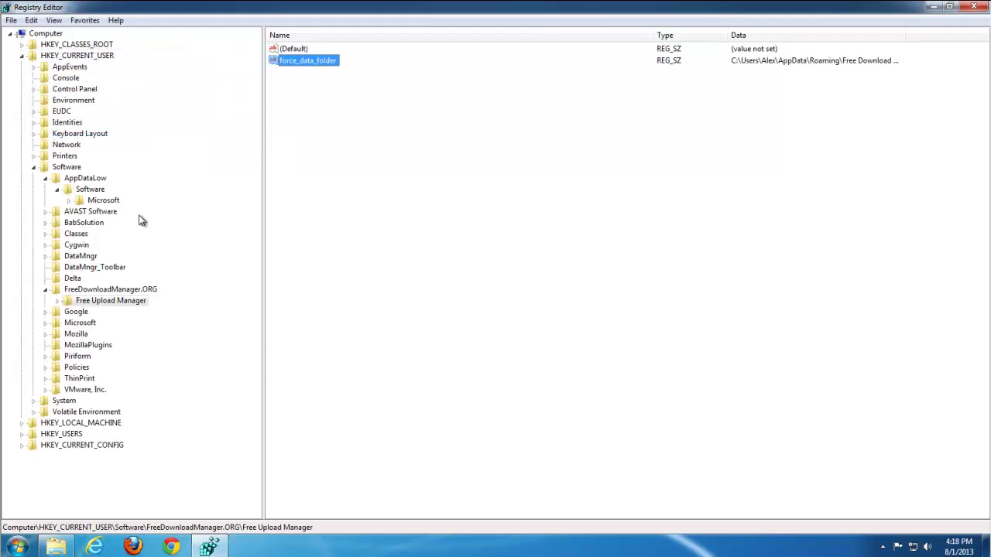
key("Delete")
key("Return")
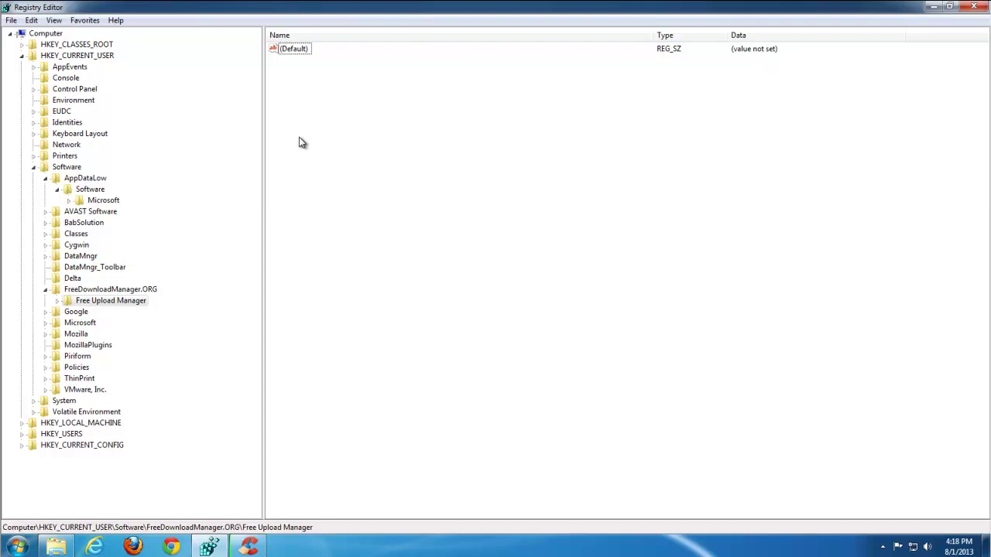
Step: Cancel the running search and delete the FreeDownloadManager.ORG key
key("F3")
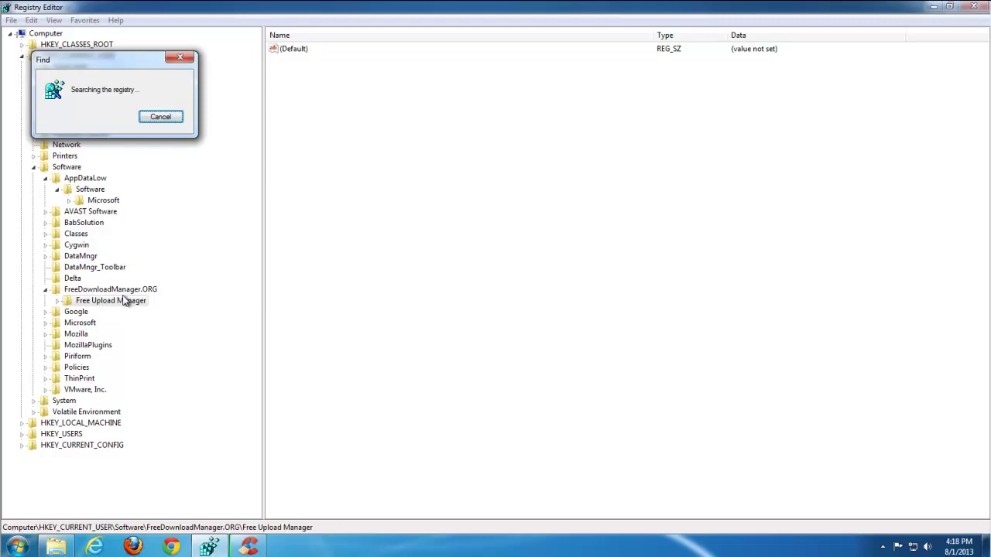
left_click(173, 124)
left_click(107, 291)
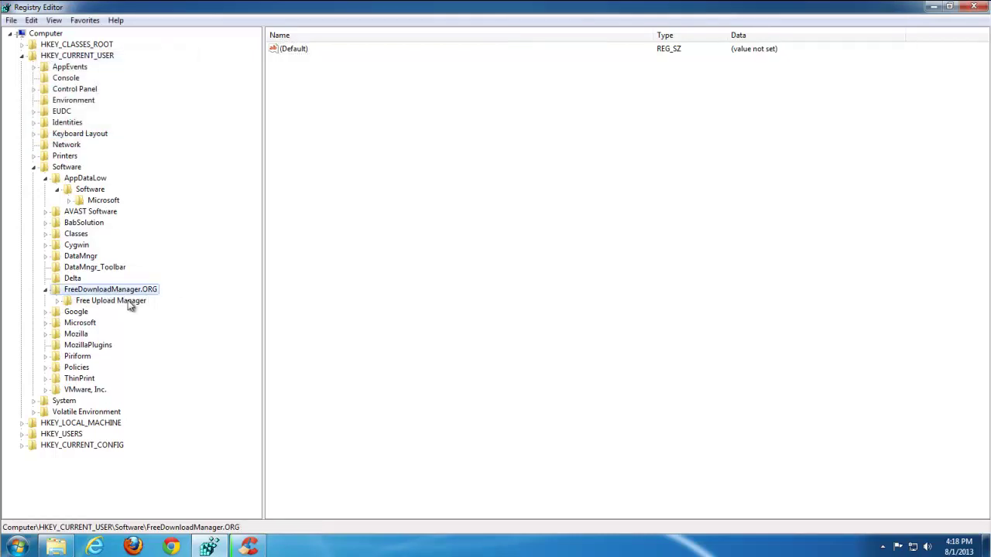
key("Delete")
left_click(558, 271)
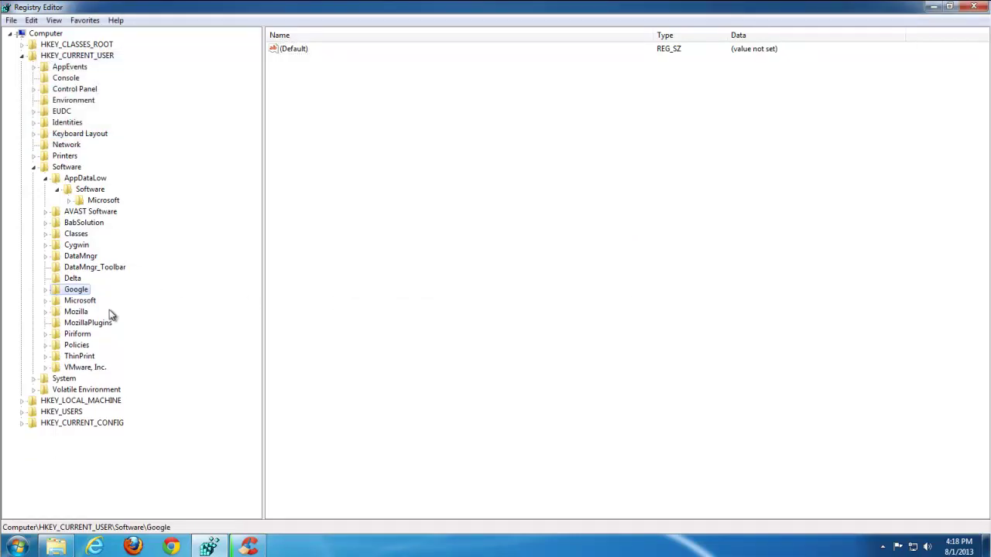
Step: Delete the Delta, DataMngr_Toolbar, DataMngr and BabSolution keys from Software
left_click(71, 280)
key("Delete")
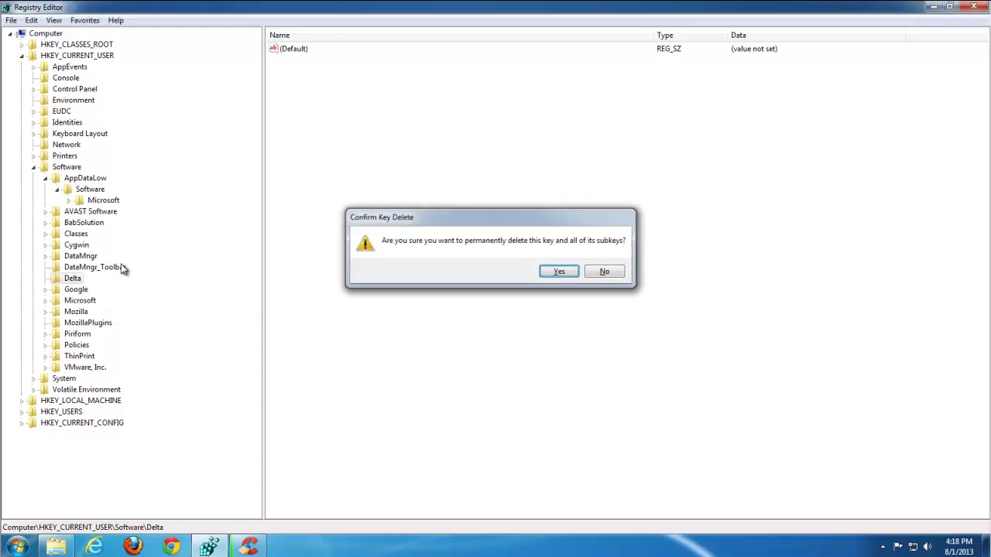
key("Return")
left_click(92, 267)
key("Delete")
key("Return")
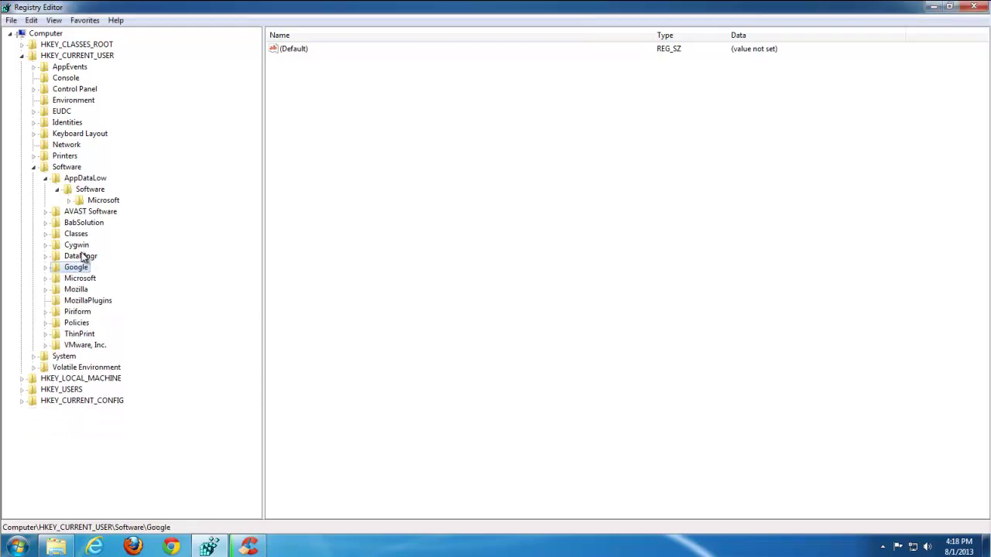
left_click(81, 256)
key("Delete")
key("Return")
left_click(85, 223)
key("Delete")
key("Return")
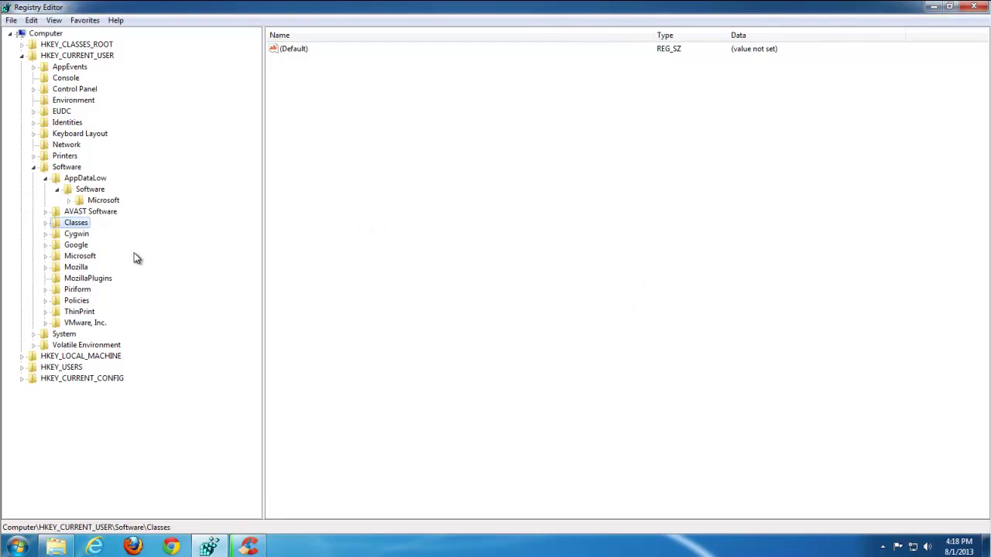
Step: Inspect Cygwin's Program Options, collapse the tree back to Software, and continue searching
double_click(55, 235)
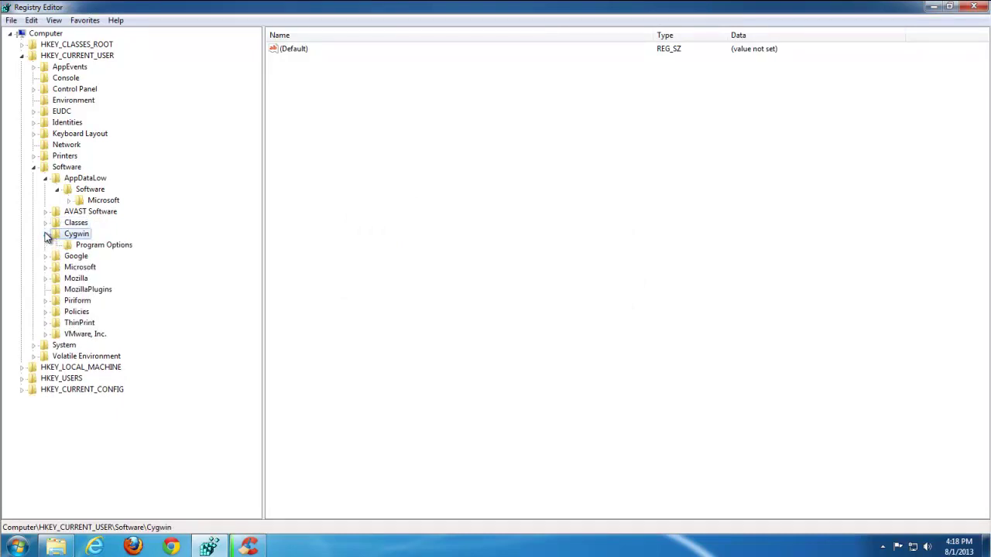
left_click(78, 245)
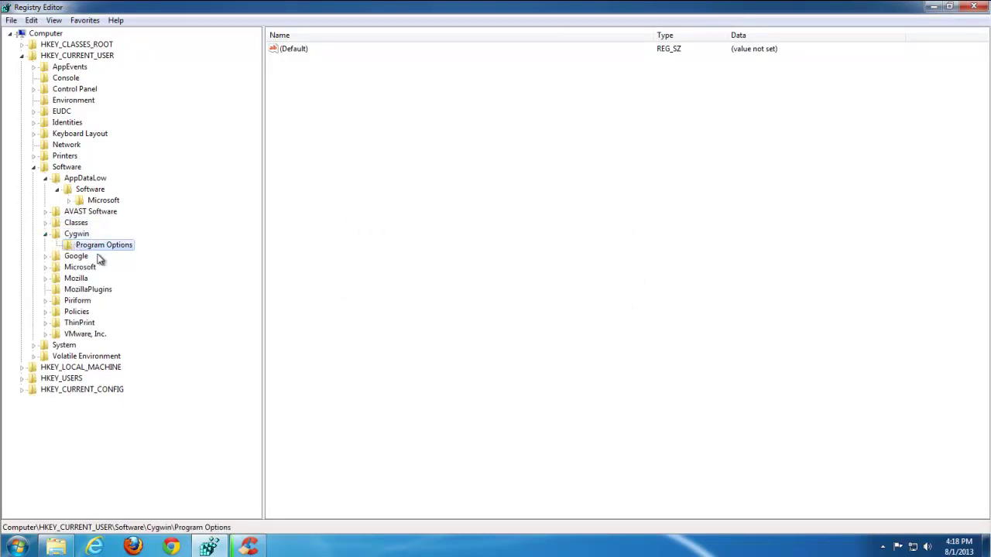
left_click(45, 179)
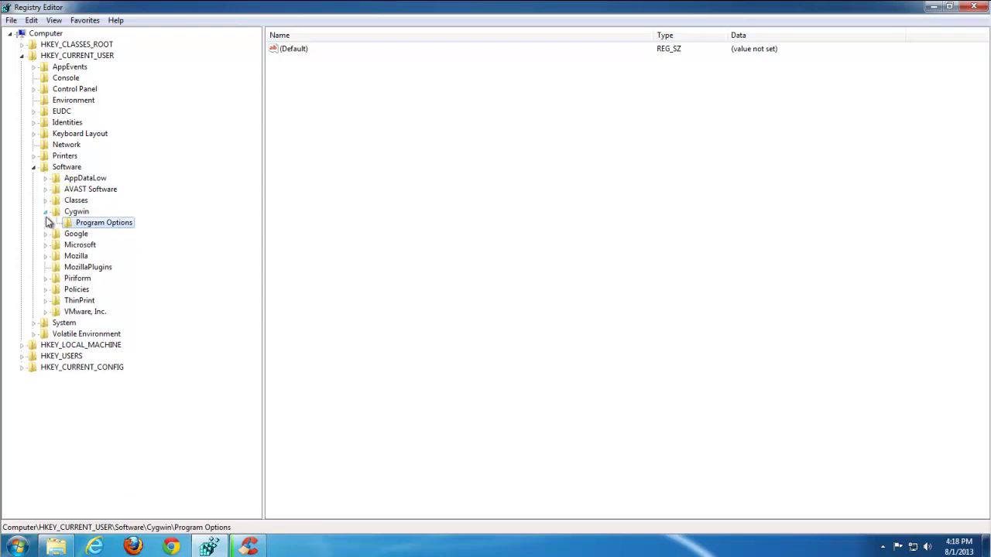
left_click(45, 211)
left_click(66, 169)
left_click(31, 21)
left_click(232, 266)
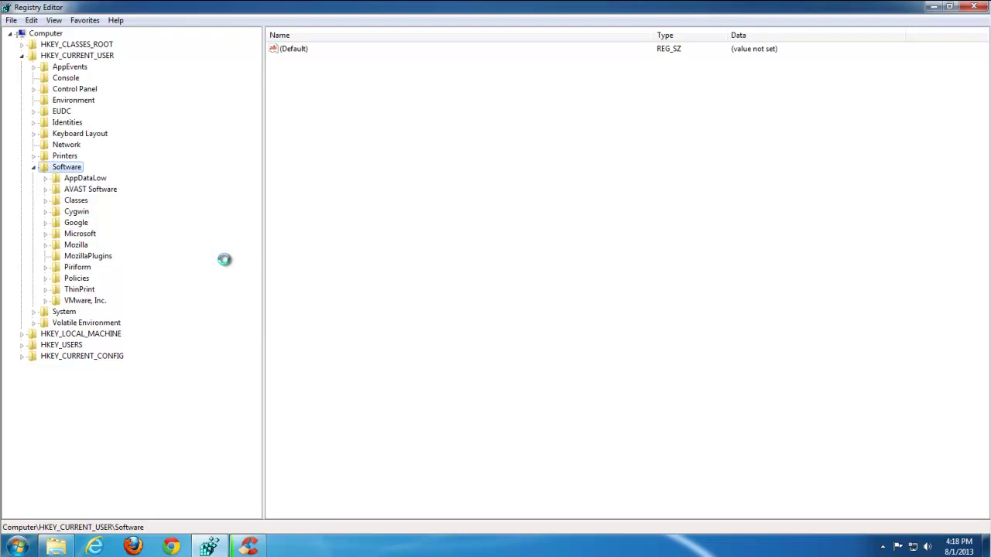
key("F3")
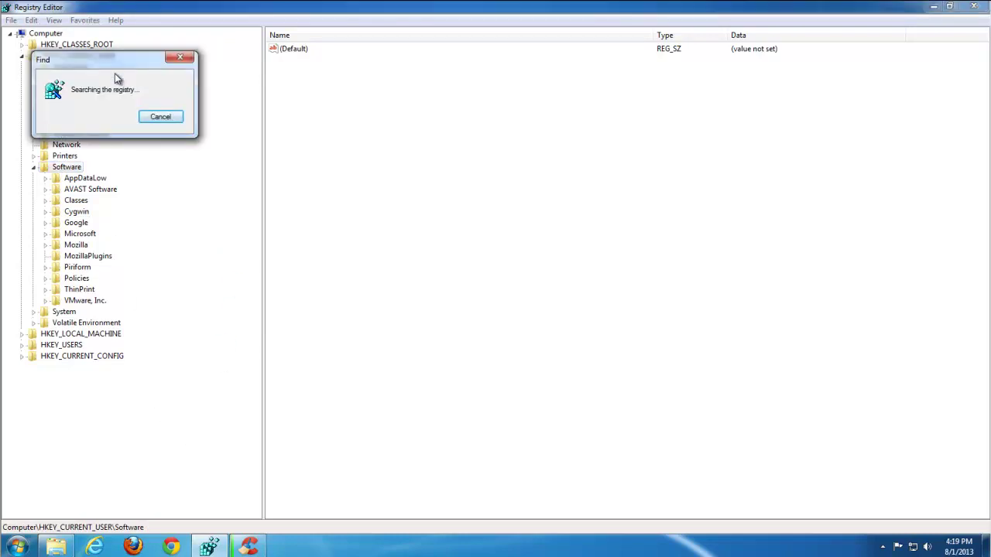
Step: Delete the Free Download Manager {1C306DF7-...} key under Low Rights DragDrop
left_click_drag(108, 62, 487, 72)
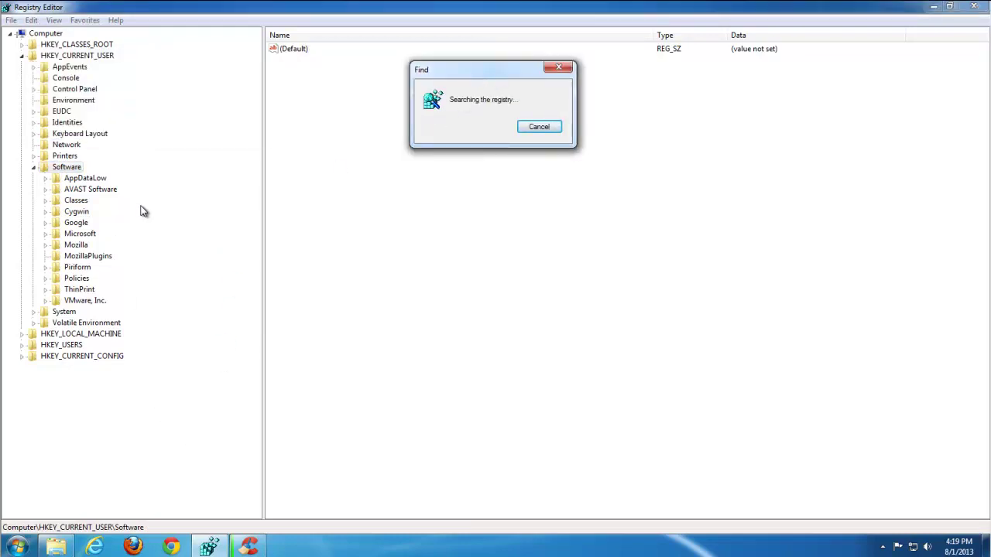
key("alt+Tab")
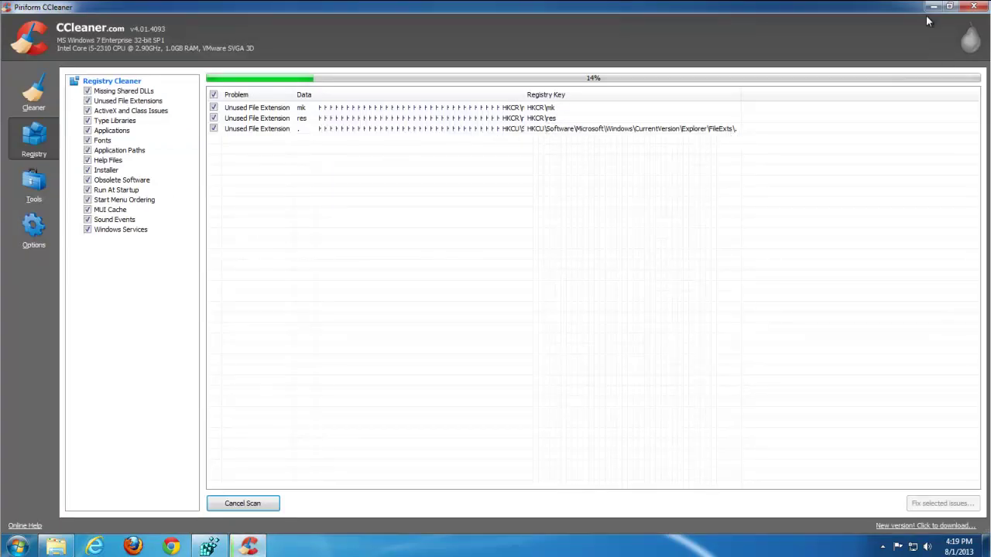
left_click(211, 546)
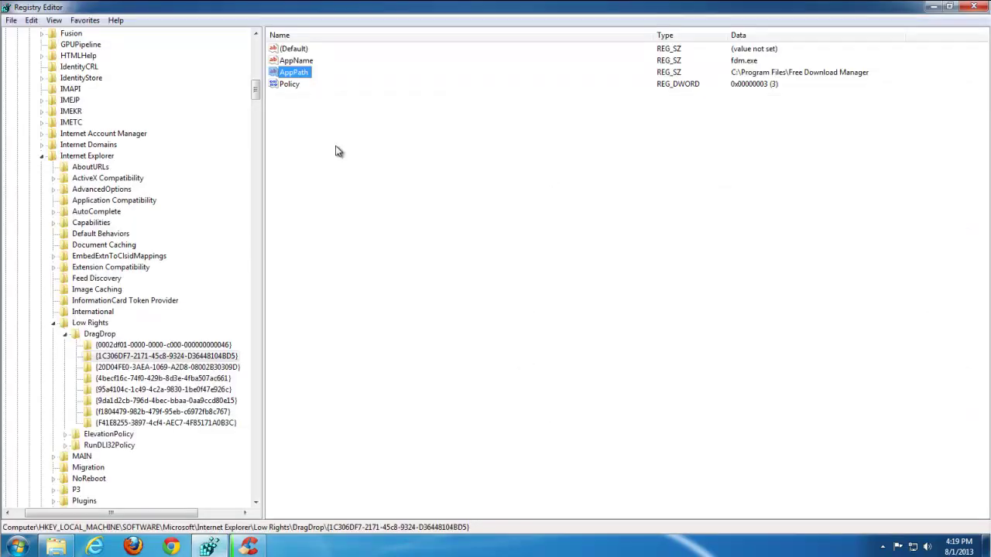
left_click(151, 357)
key("Delete")
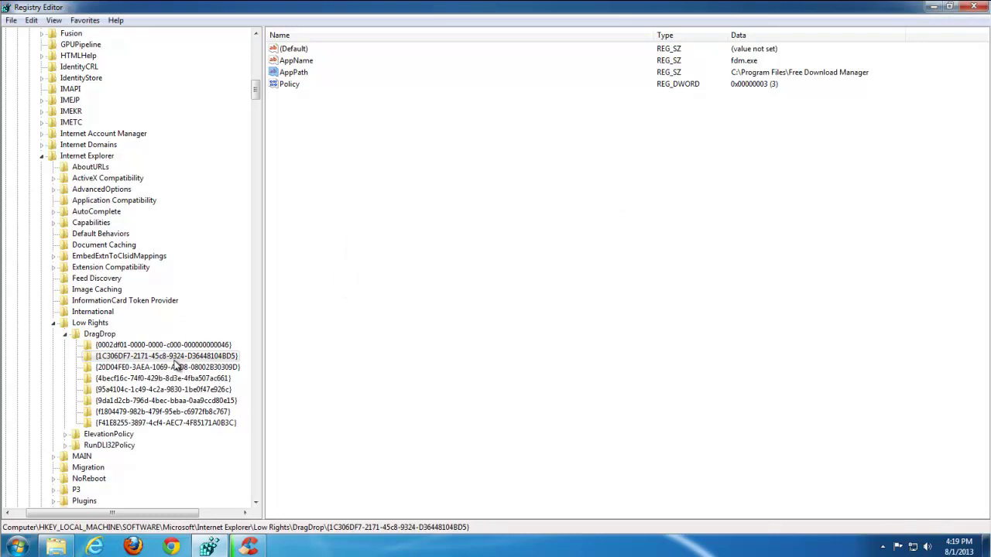
key("Return")
Step: Check the program entries of the remaining DragDrop and ElevationPolicy keys
left_click(170, 367)
left_click(169, 390)
left_click(167, 401)
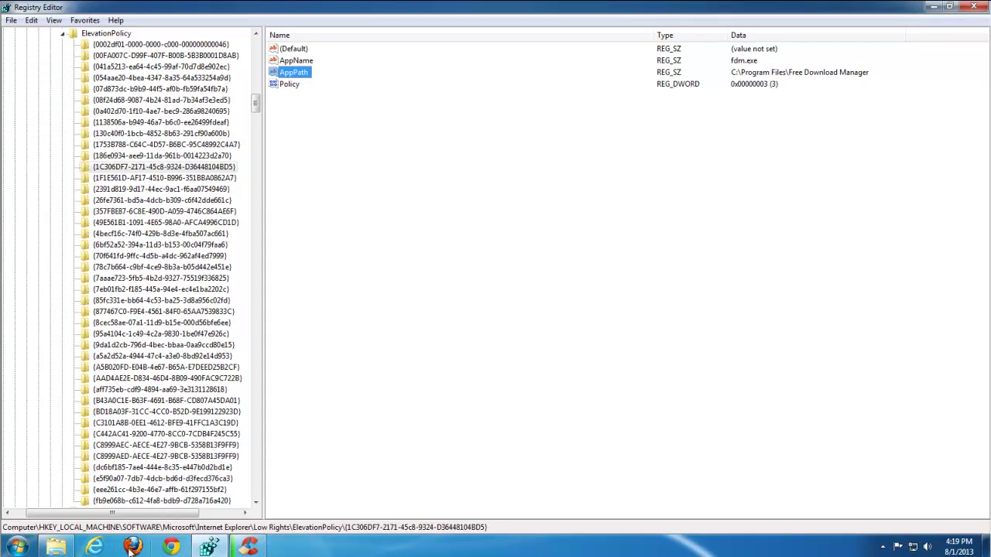
left_click(121, 502)
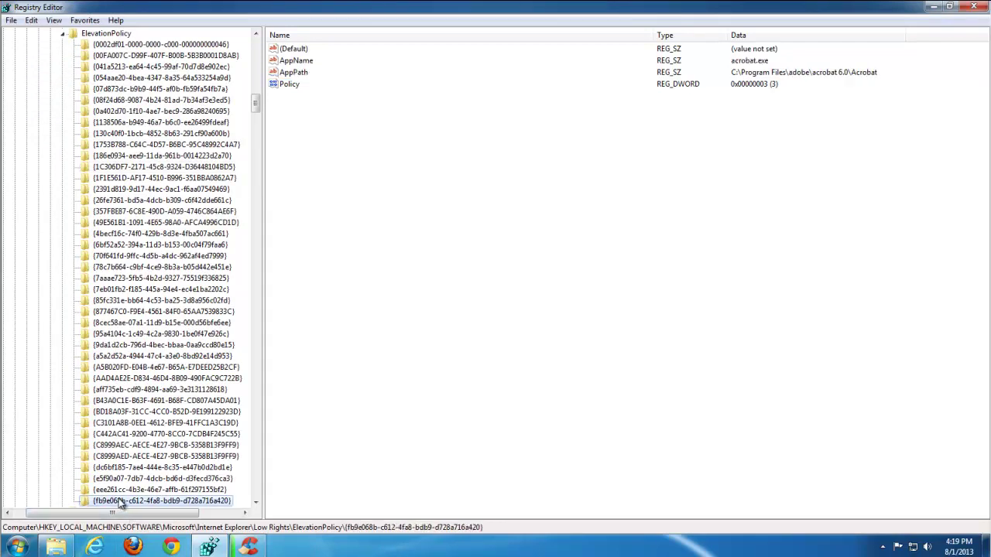
left_click(118, 490)
left_click(120, 467)
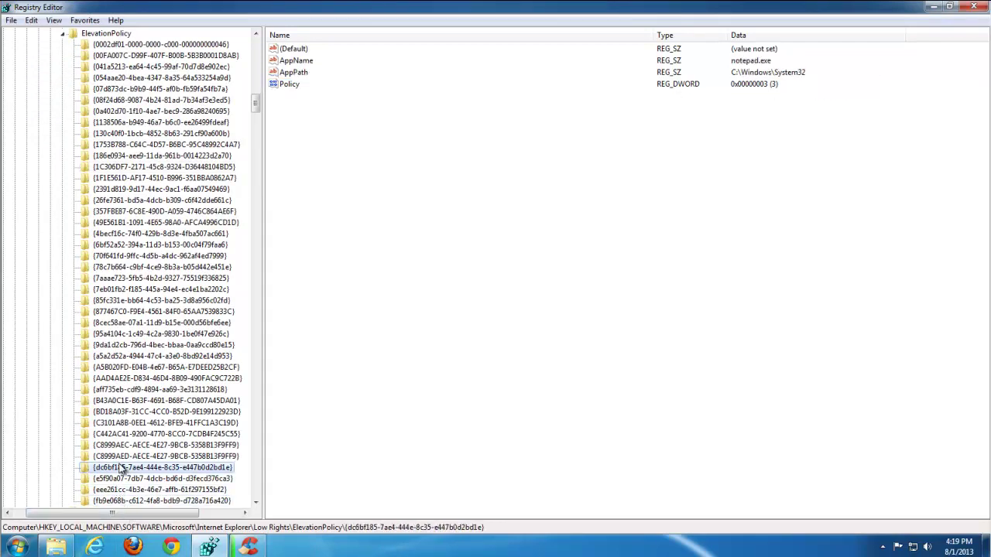
left_click(121, 45)
Step: Find and delete the fdm.exe AppPath value under ElevationPolicy, then search again
key("F3")
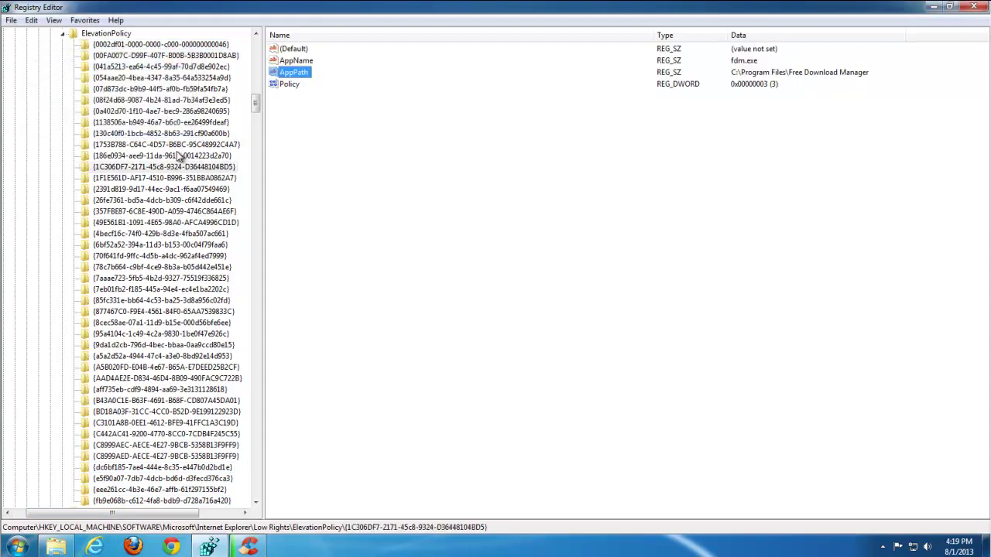
key("Delete")
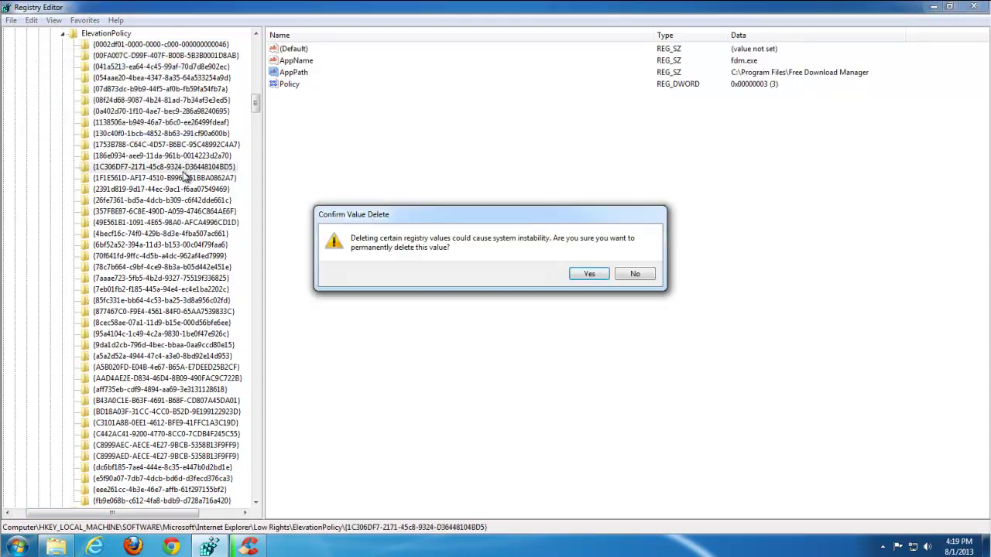
key("Return")
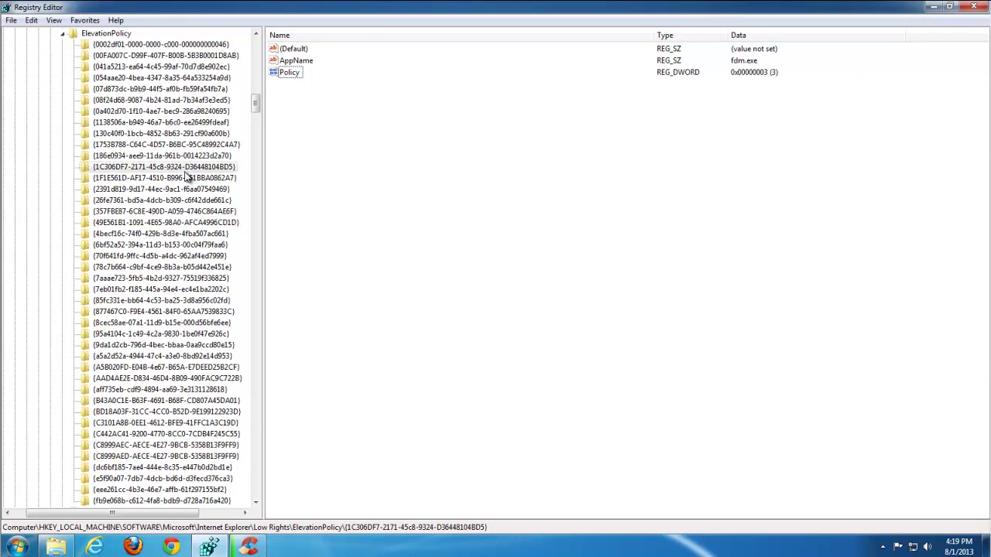
key("F3")
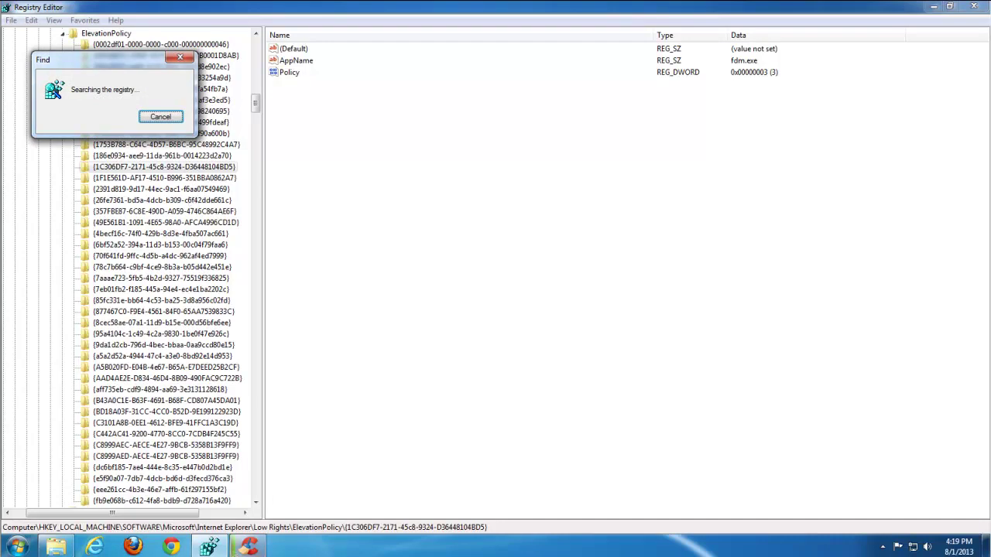
Step: Check CCleaner's registry scan, then re-enter 'free' as the Explorer search text
left_click(245, 547)
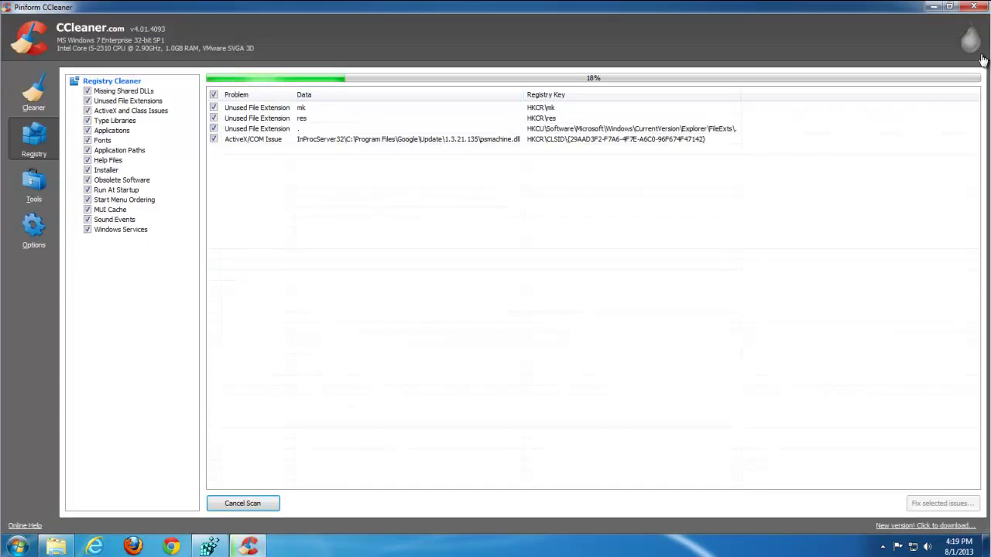
left_click(209, 547)
left_click(59, 547)
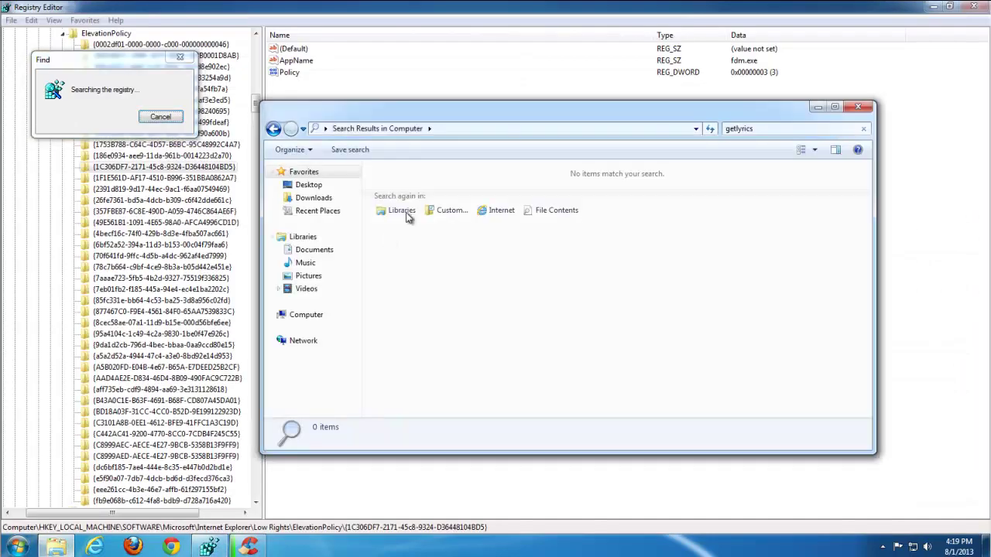
left_click(775, 127)
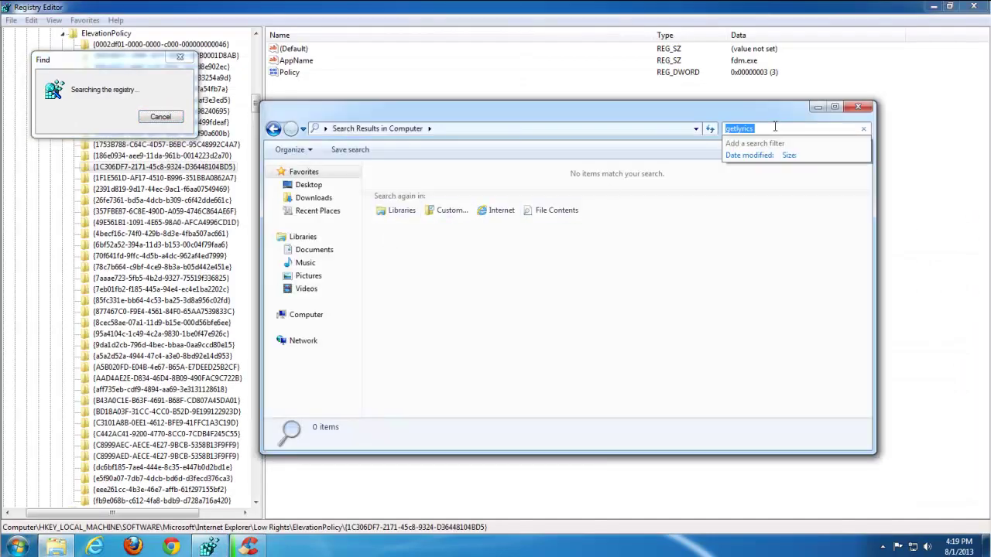
type("free")
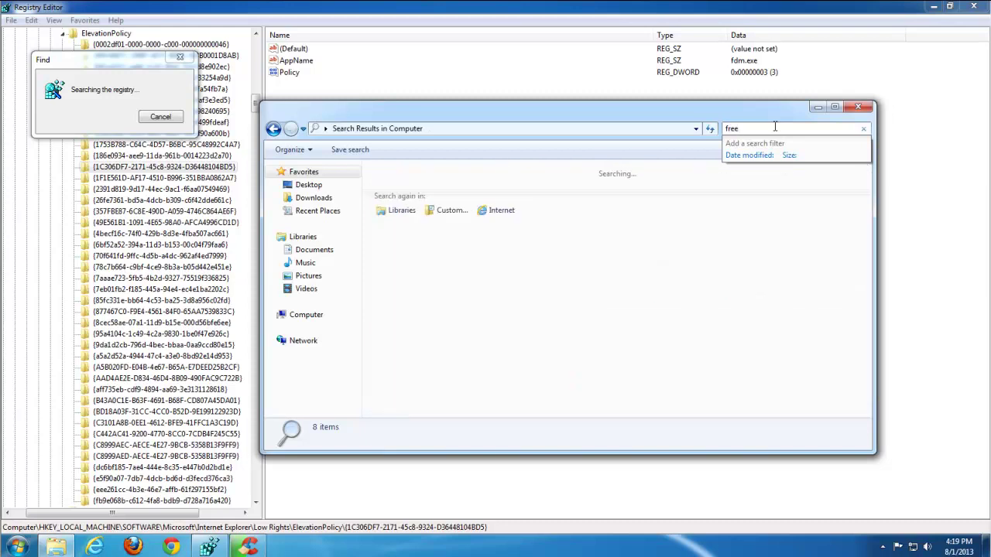
key("BackSpace")
key("BackSpace")
key("BackSpace")
key("BackSpace")
key("BackSpace")
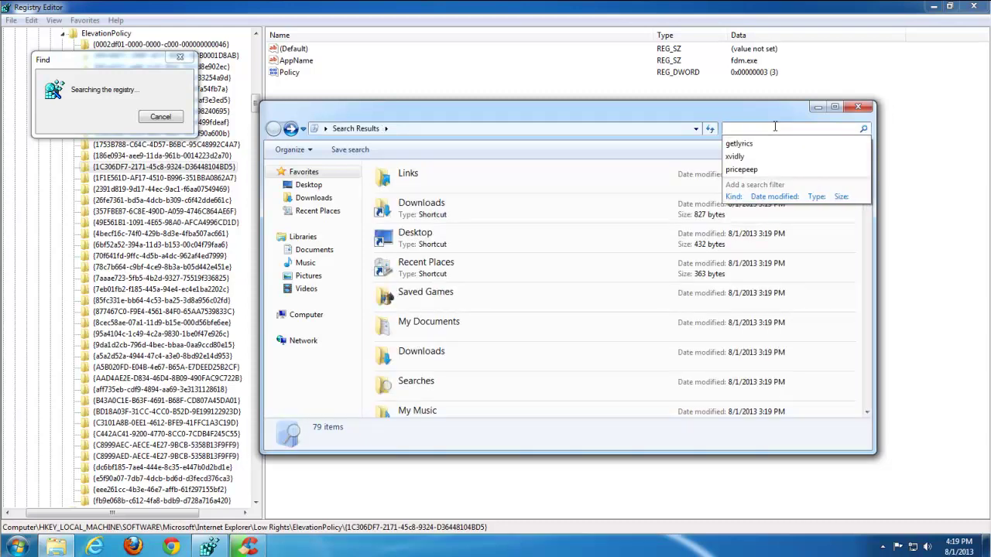
type("free download")
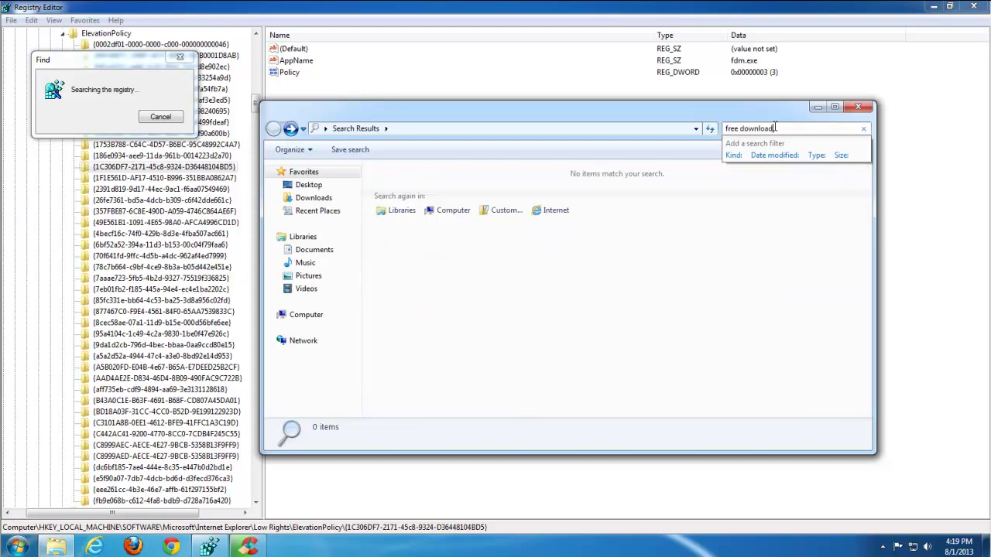
Step: Dismiss Registry Editor's search-finished message and close Registry Editor
left_click(294, 78)
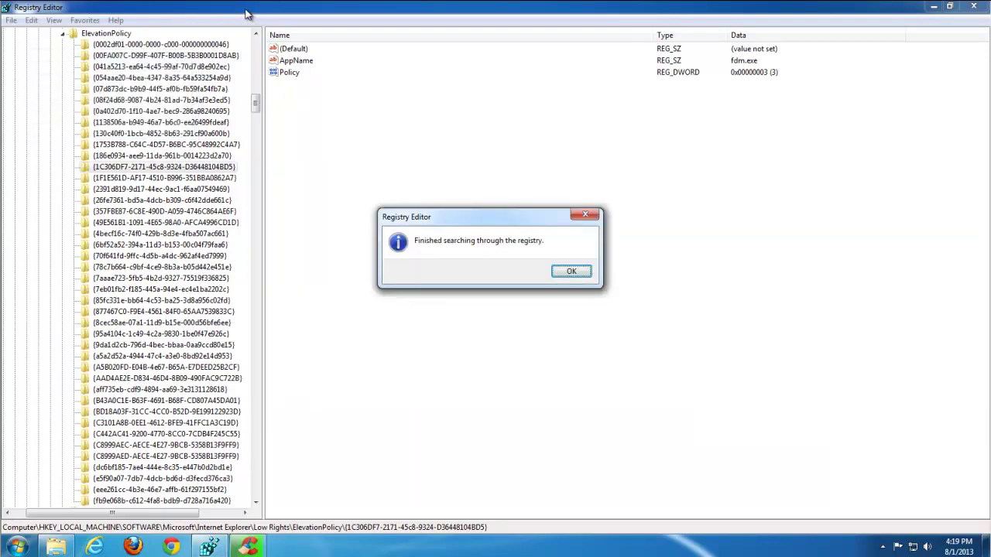
left_click(569, 272)
left_click(981, 10)
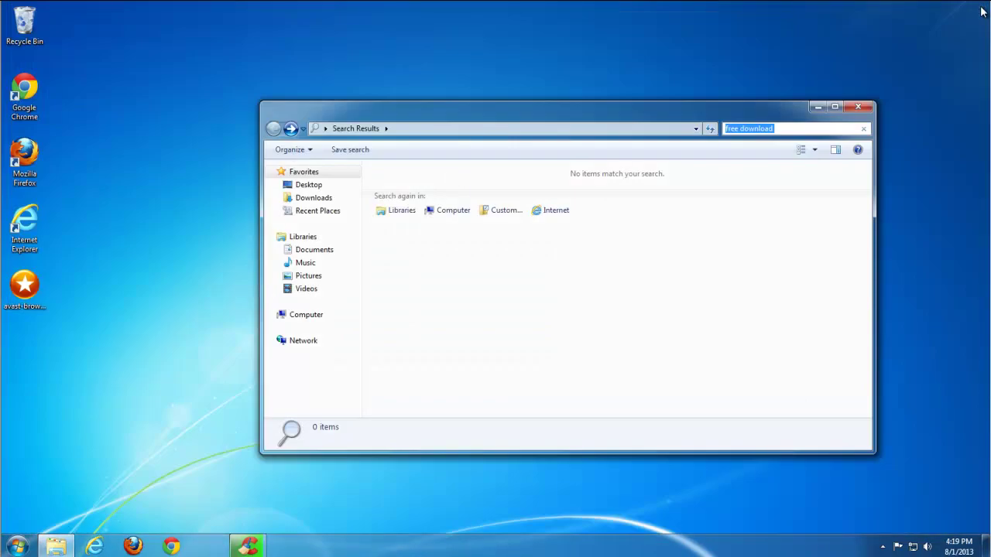
Step: Rerun the 'free download' search across the whole Computer, then show the desktop
left_click_drag(598, 118, 522, 84)
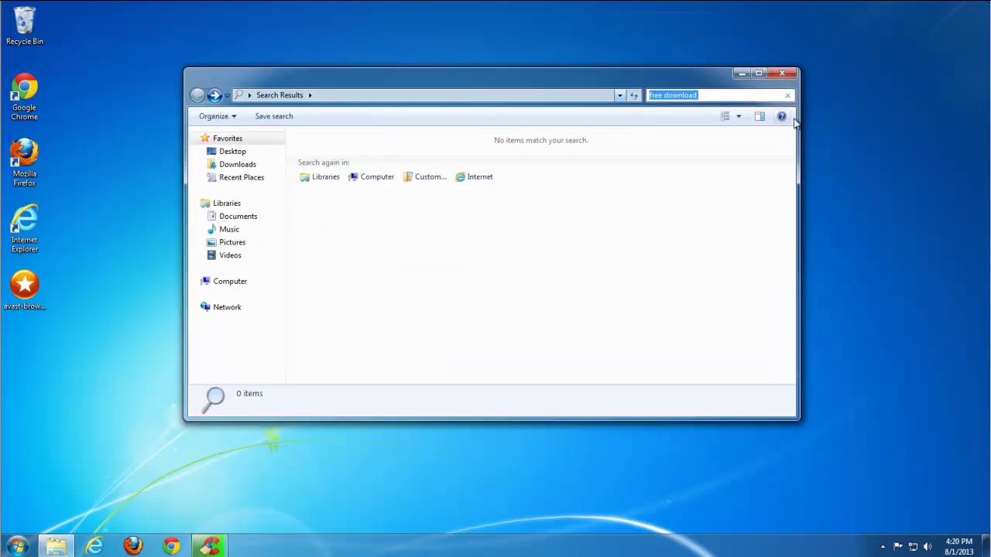
left_click(519, 96)
left_click(518, 96)
key("Escape")
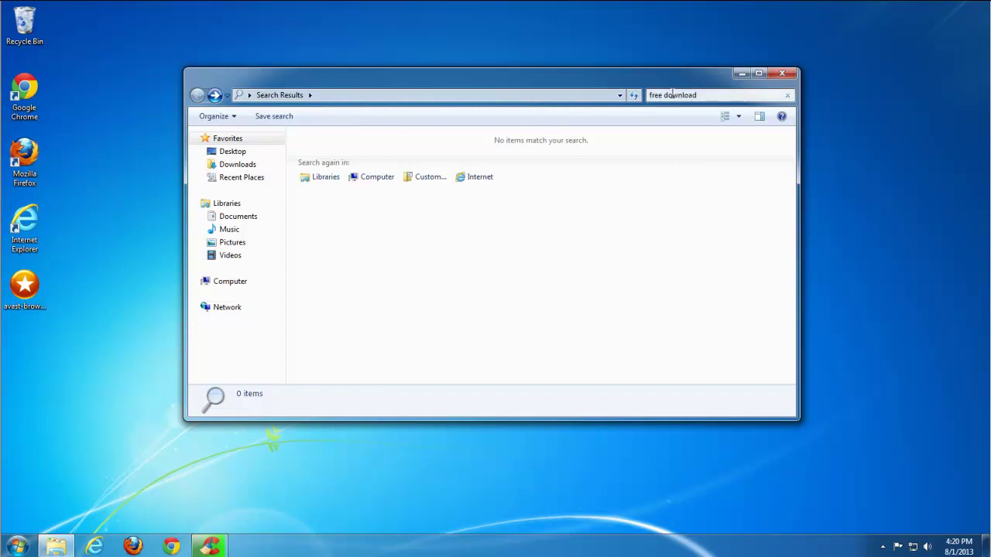
left_click(725, 96)
left_click(724, 96)
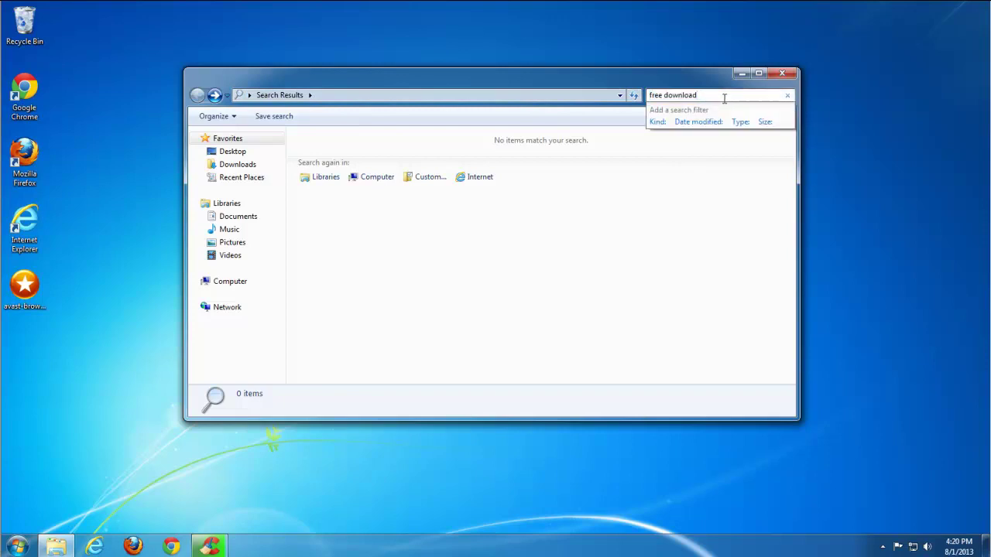
left_click(723, 99)
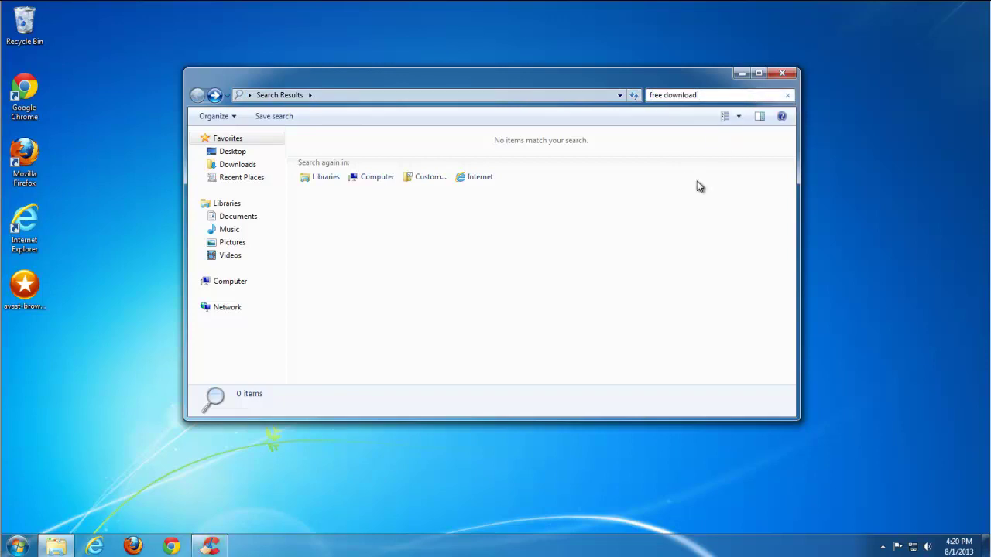
left_click(377, 180)
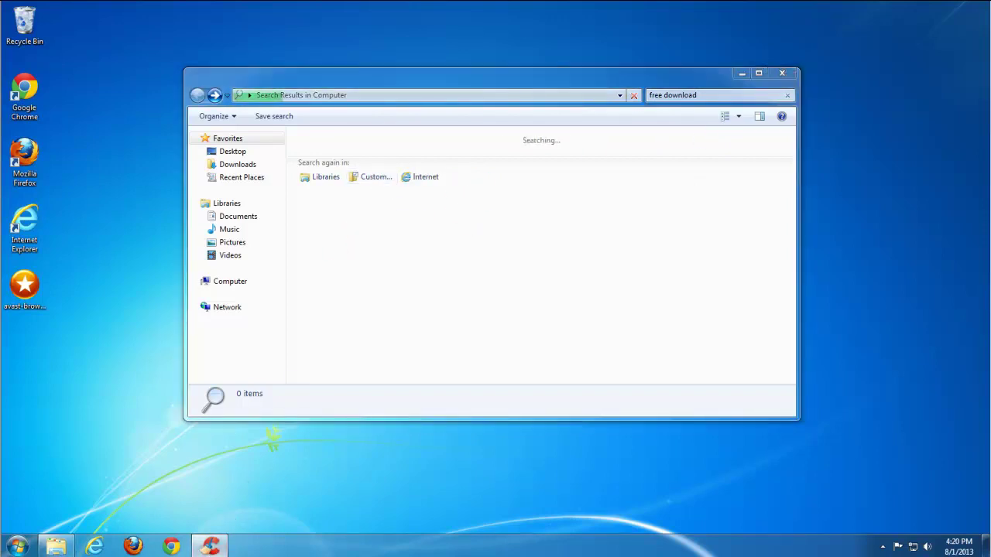
left_click(741, 73)
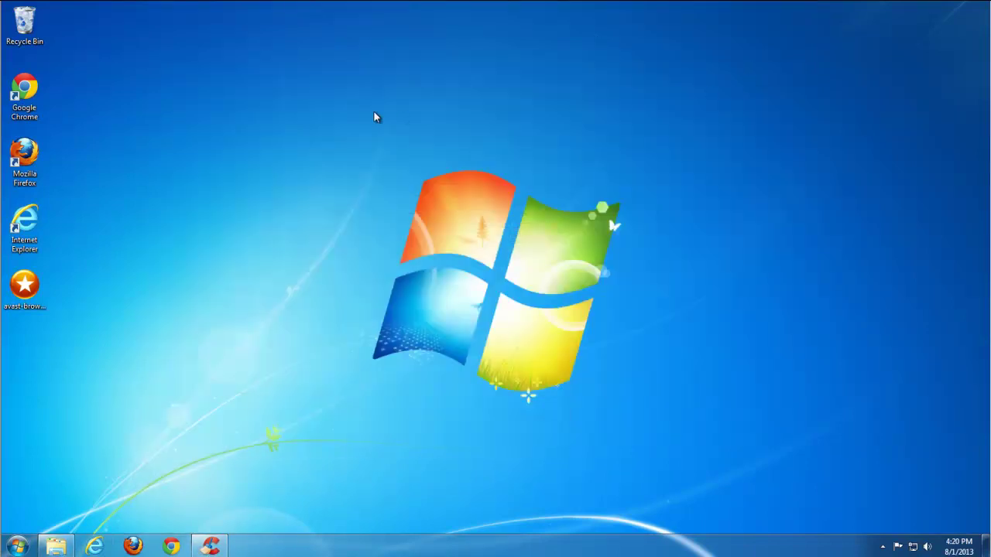
right_click(375, 112)
Step: Refresh the desktop, fix all 8 CCleaner registry issues without a backup, then open Cleaner
left_click(407, 147)
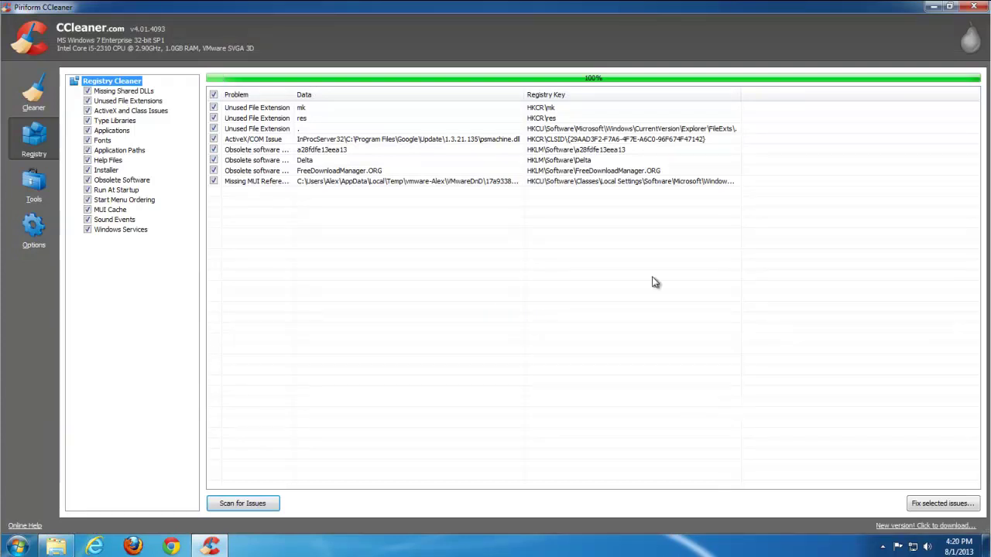
left_click(942, 503)
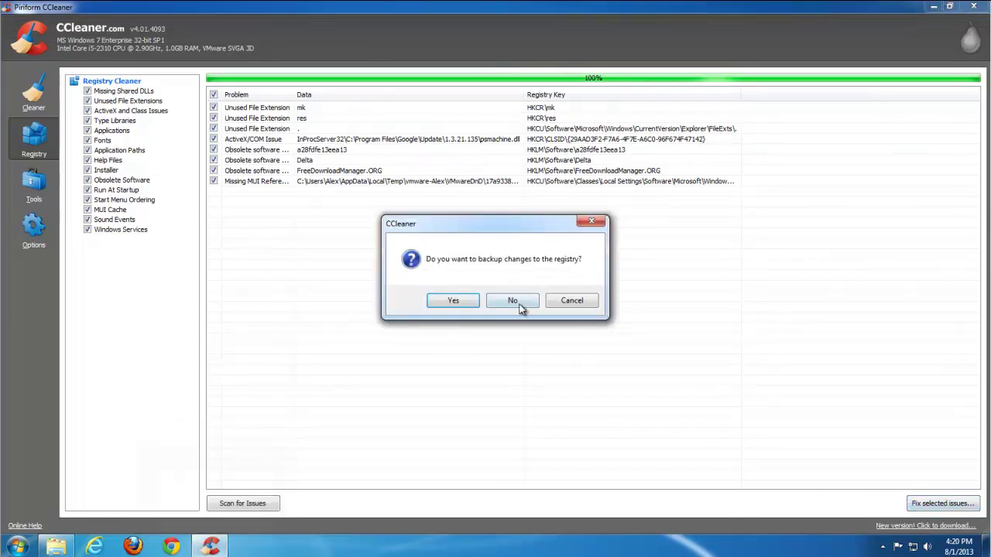
left_click(512, 301)
left_click(536, 329)
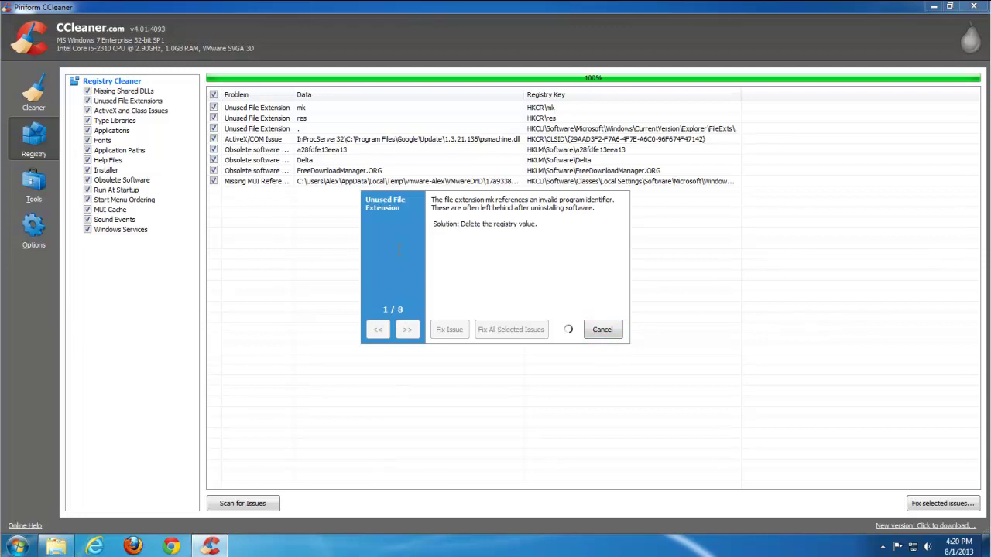
left_click(611, 330)
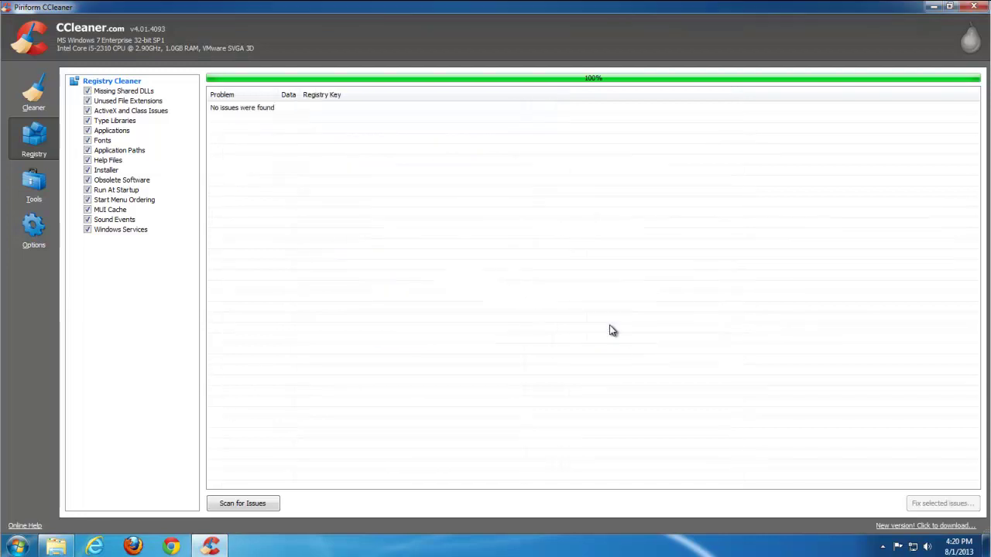
left_click(51, 107)
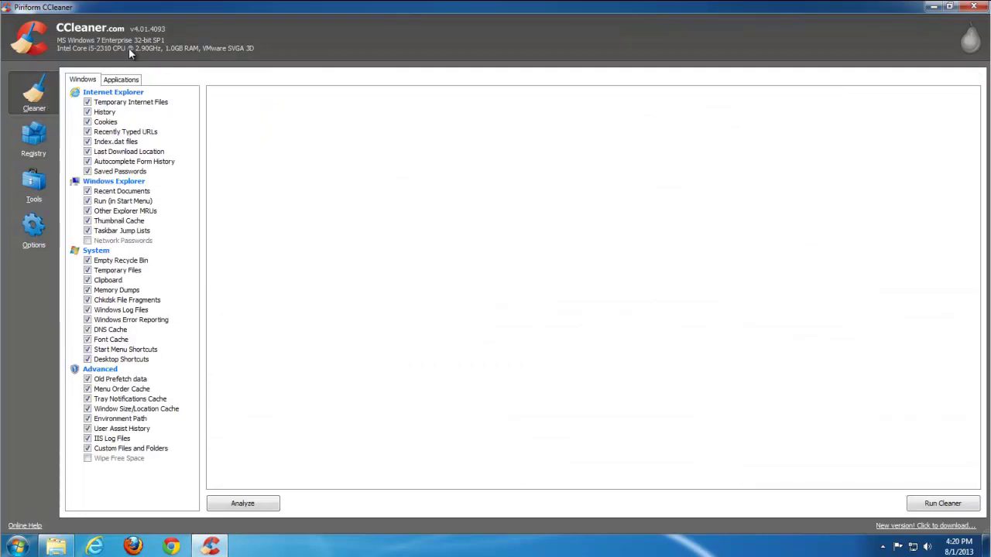
Step: Review the Cleaner's Applications and Windows item lists on the Cleaner page
left_click(121, 81)
left_click(74, 81)
left_click(213, 548)
left_click(213, 547)
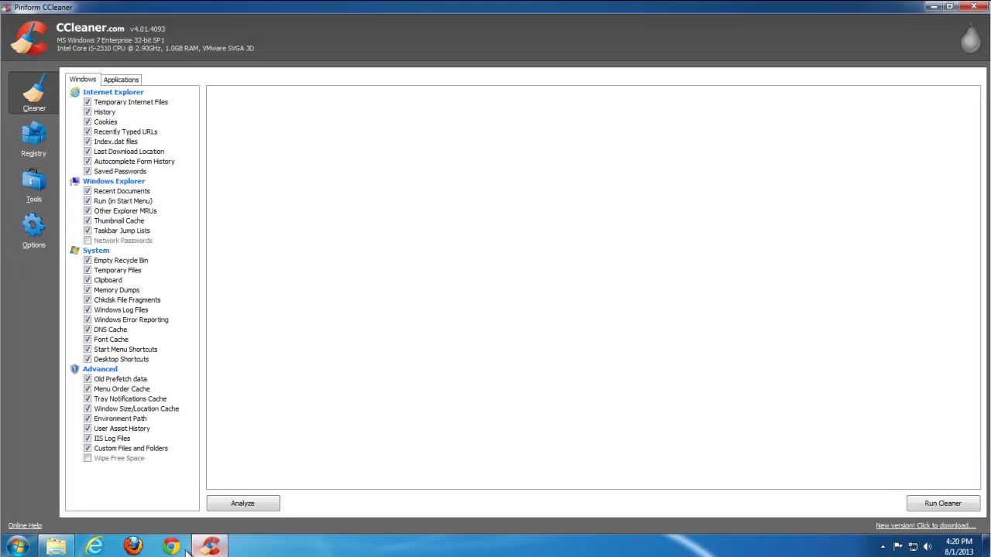
left_click(47, 546)
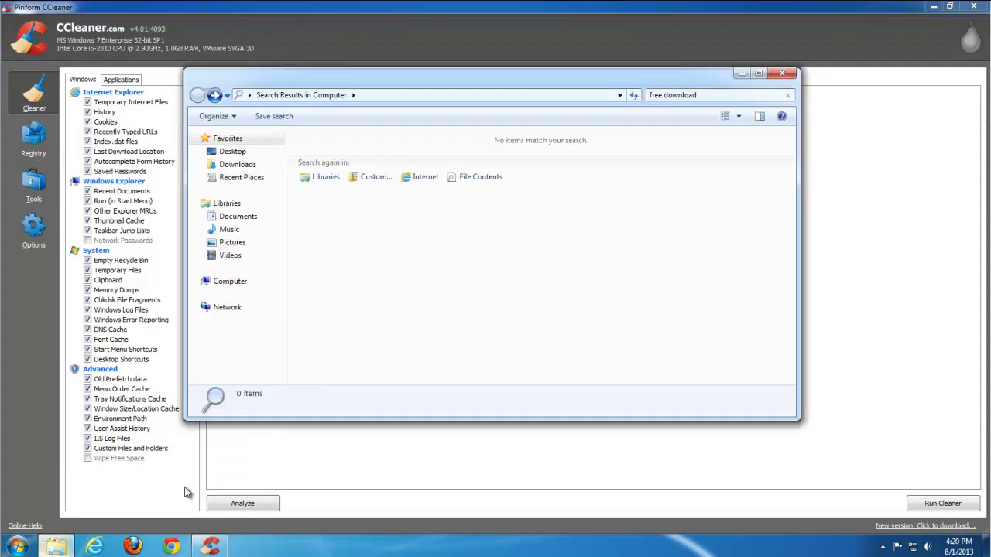
left_click(791, 74)
Step: Run the junk-file analysis and refresh the desktop while it completes
left_click(247, 501)
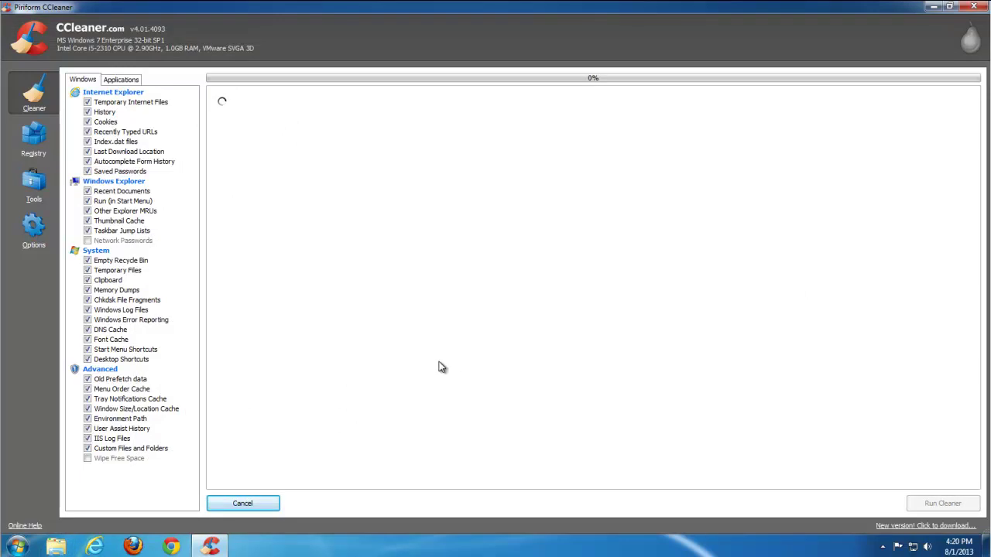
left_click(932, 6)
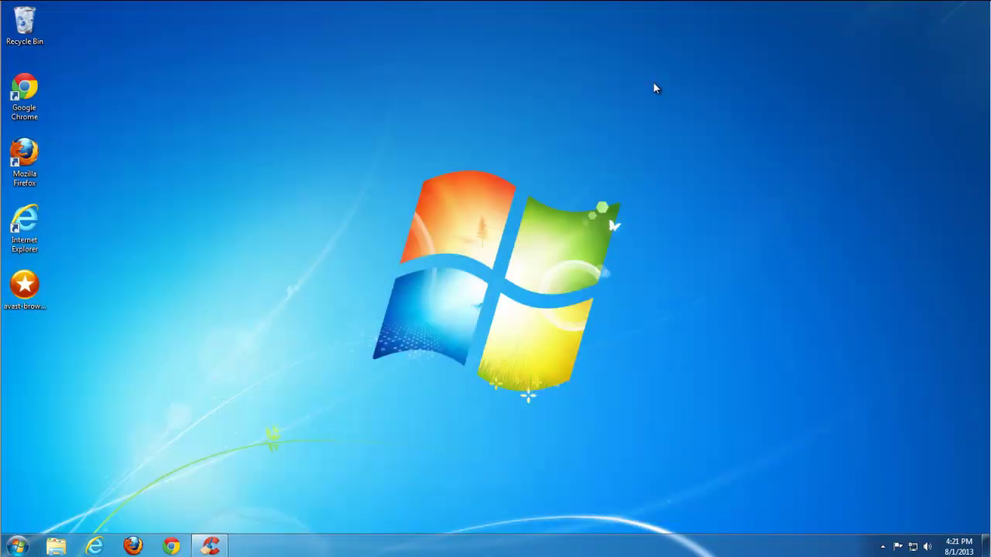
right_click(358, 127)
left_click(390, 161)
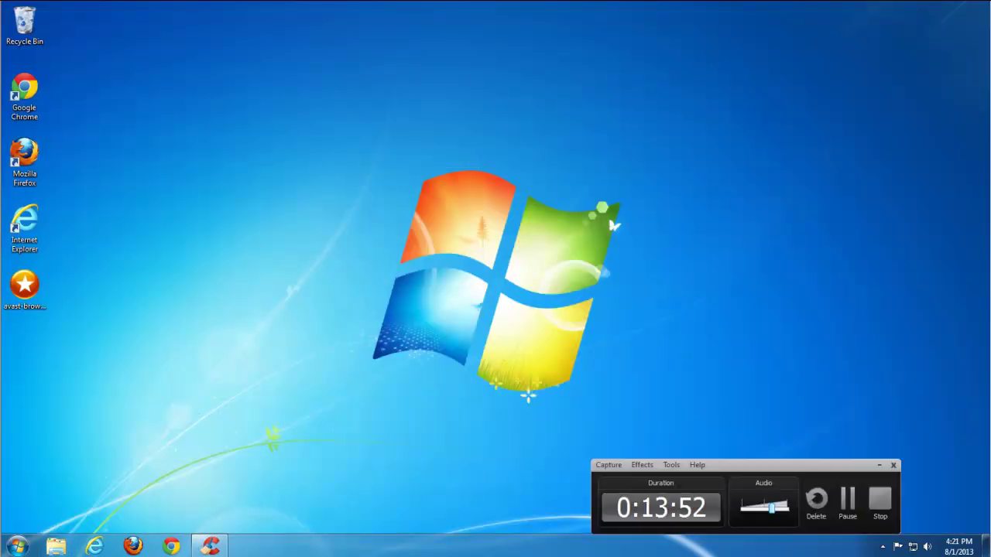
left_click(931, 512)
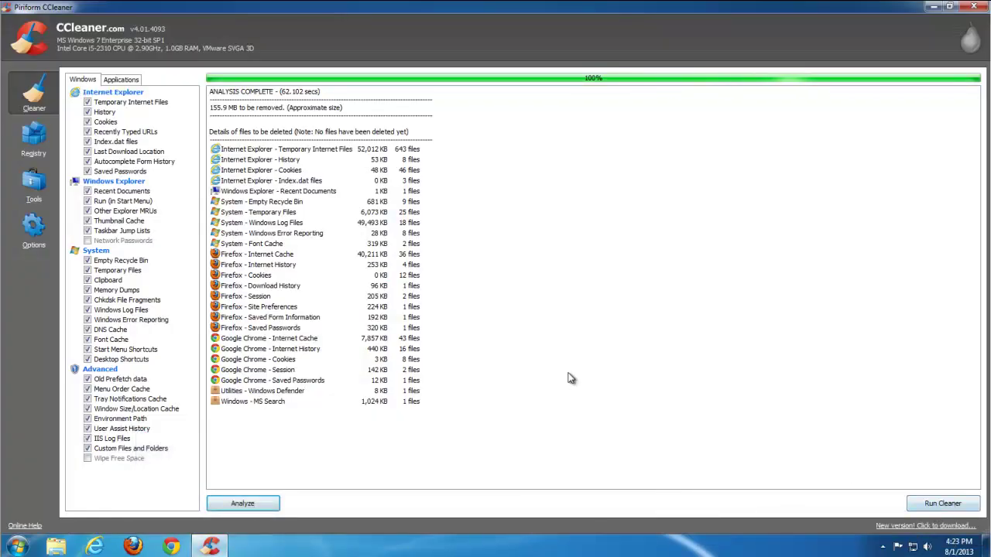
Step: Run the cleaner and confirm permanently deleting the 156.2 MB of junk files
left_click(942, 504)
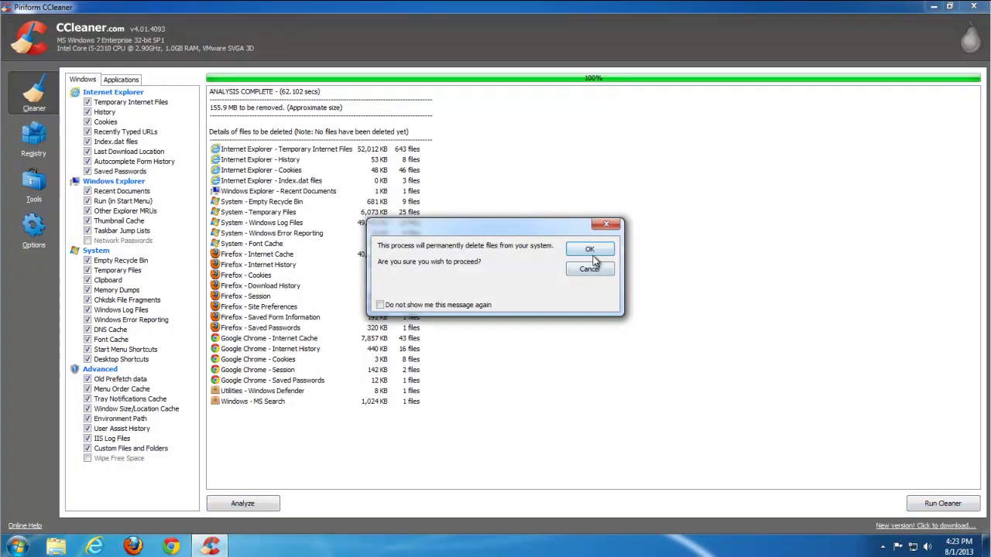
left_click(590, 253)
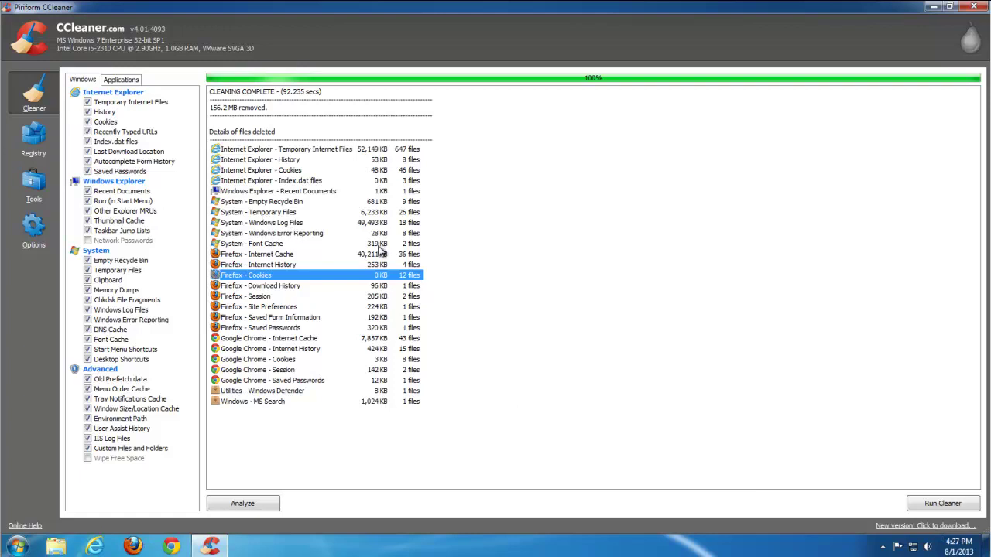
key("super+d")
right_click(280, 192)
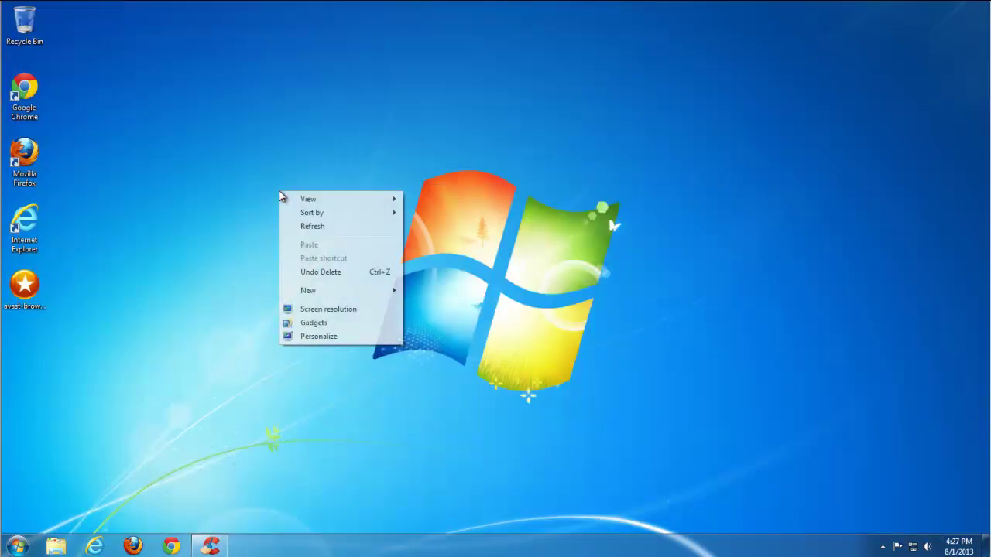
left_click(311, 226)
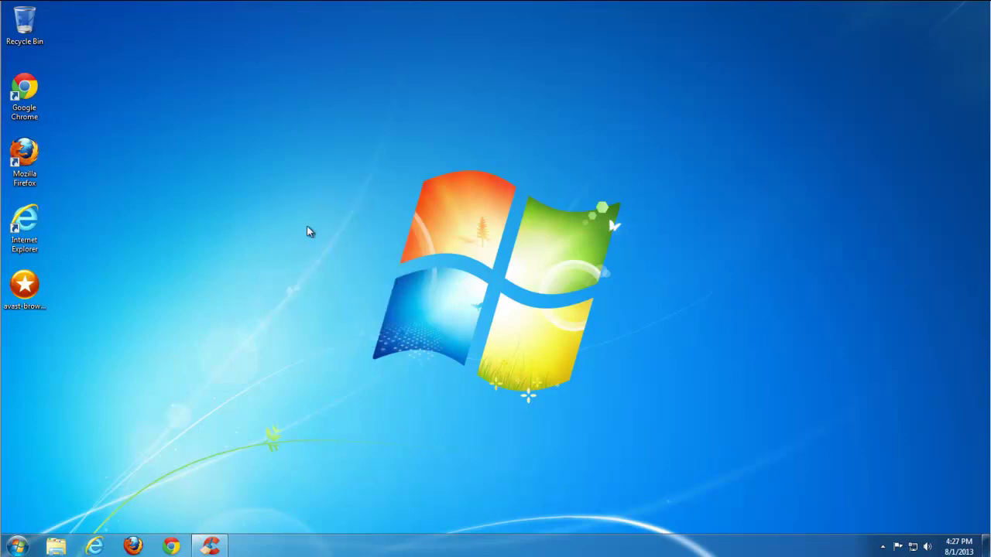
right_click(216, 548)
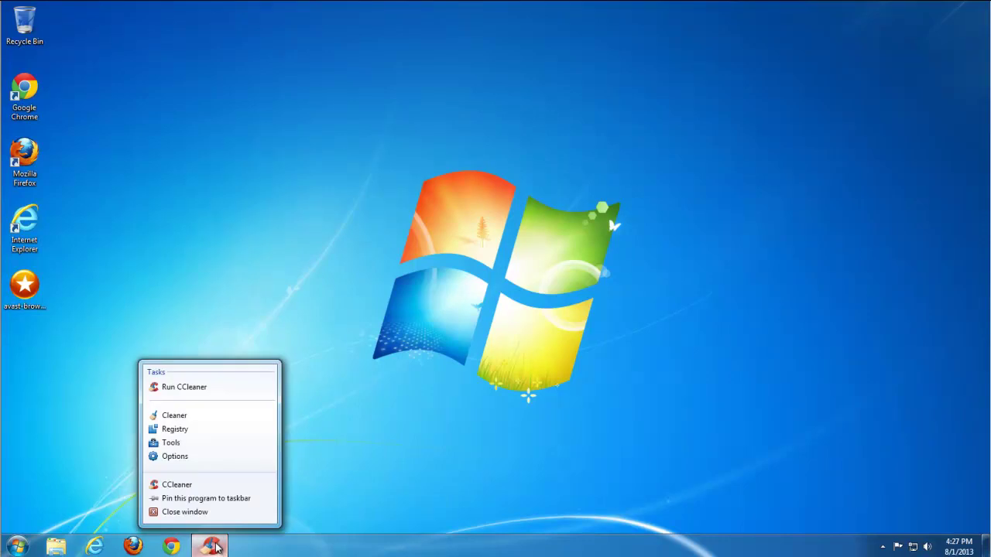
left_click(194, 513)
right_click(202, 311)
left_click(232, 347)
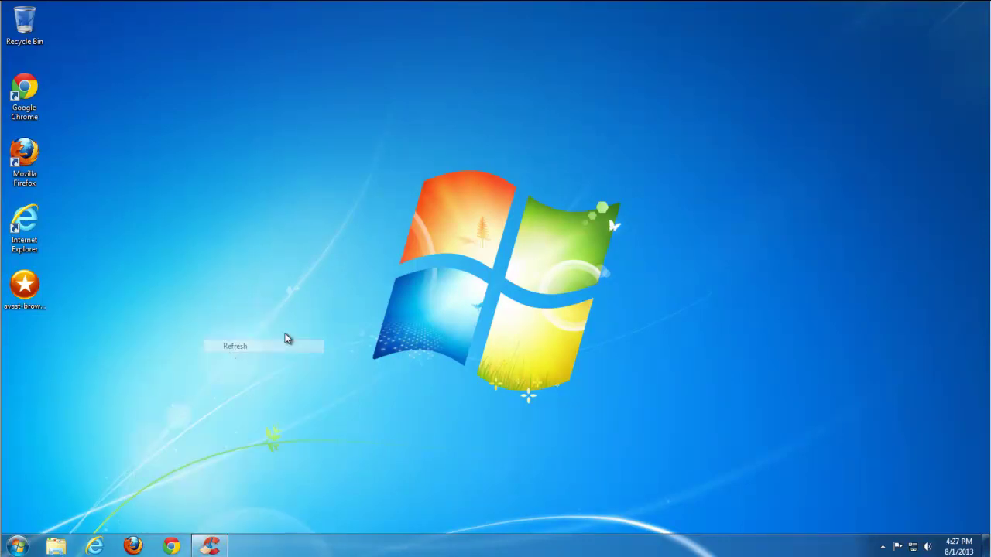